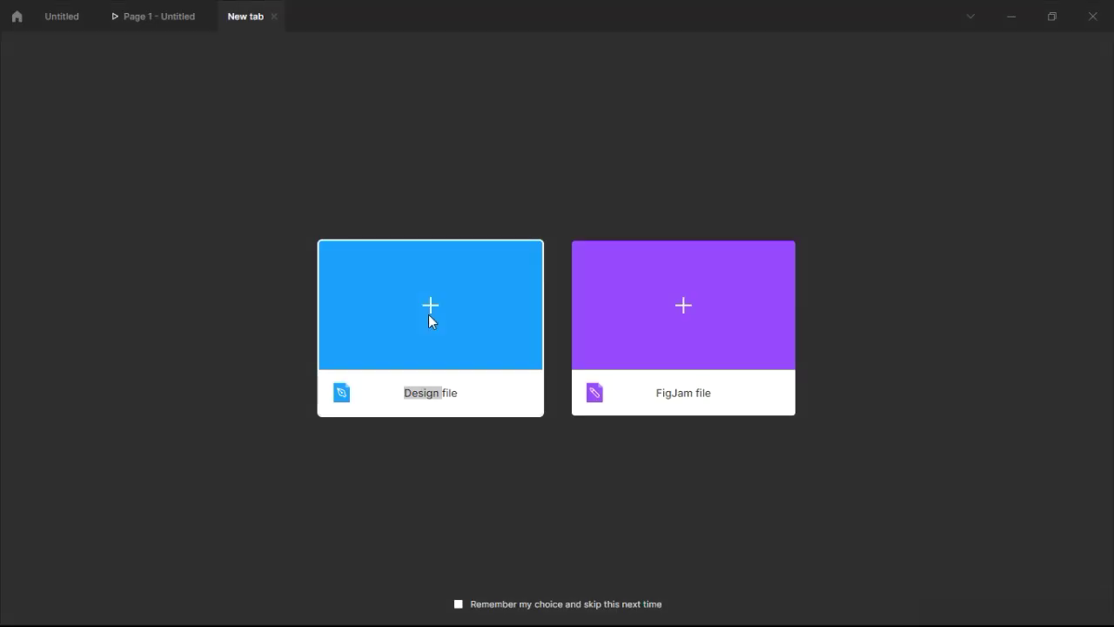
Create a new design file and name it "Scroll bar animation"
left_click(429, 315)
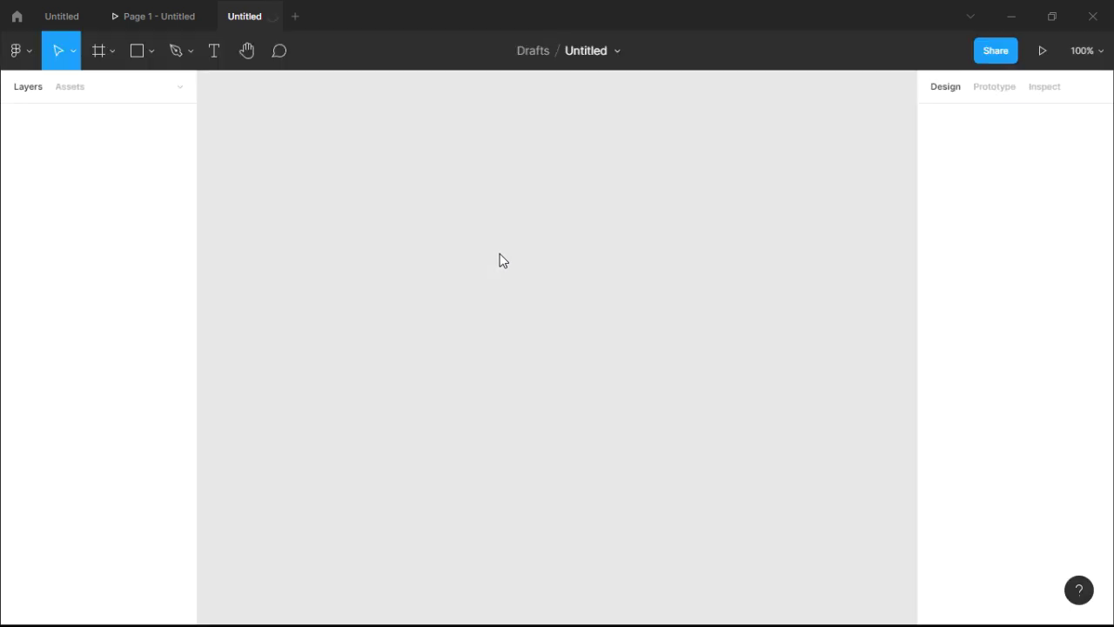
left_click(595, 51)
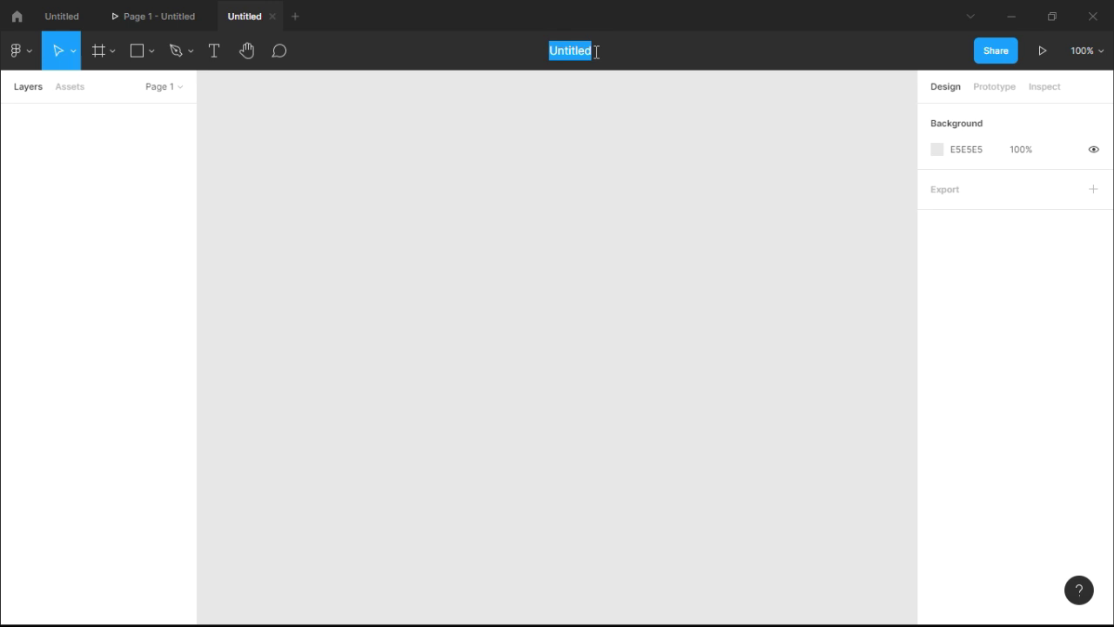
type("s")
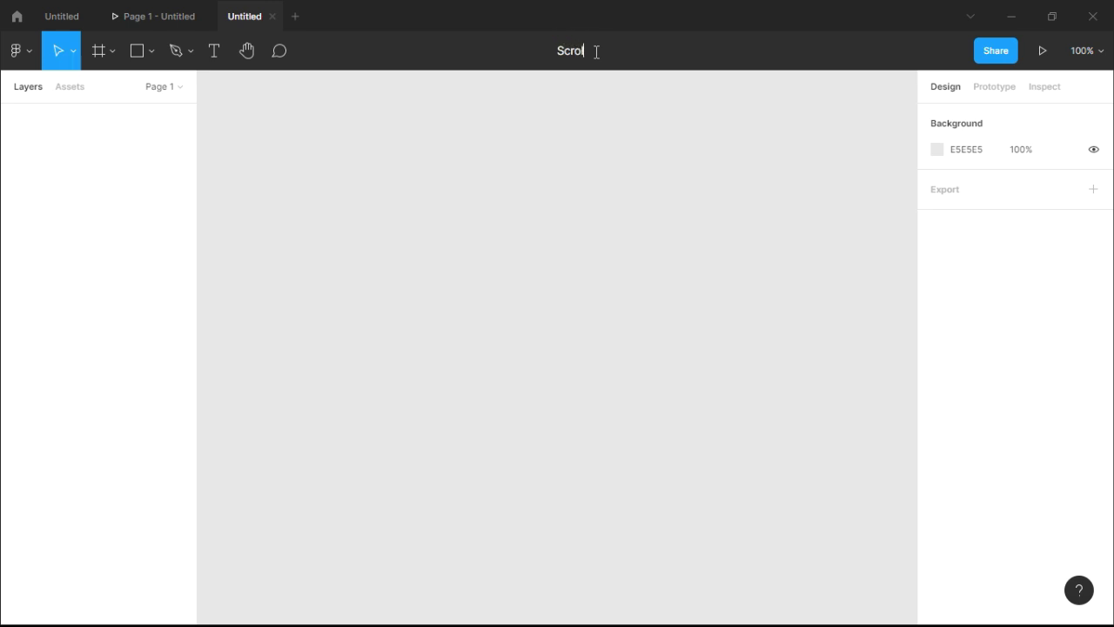
type("croll bar animation")
key("Return")
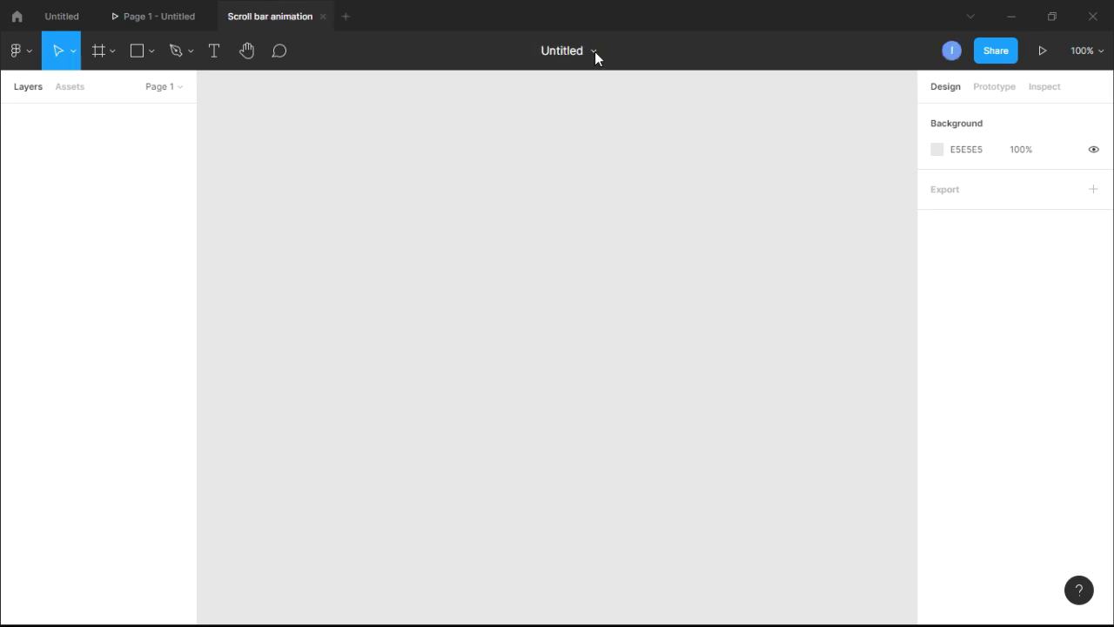
double_click(595, 52)
left_click(635, 101)
double_click(587, 50)
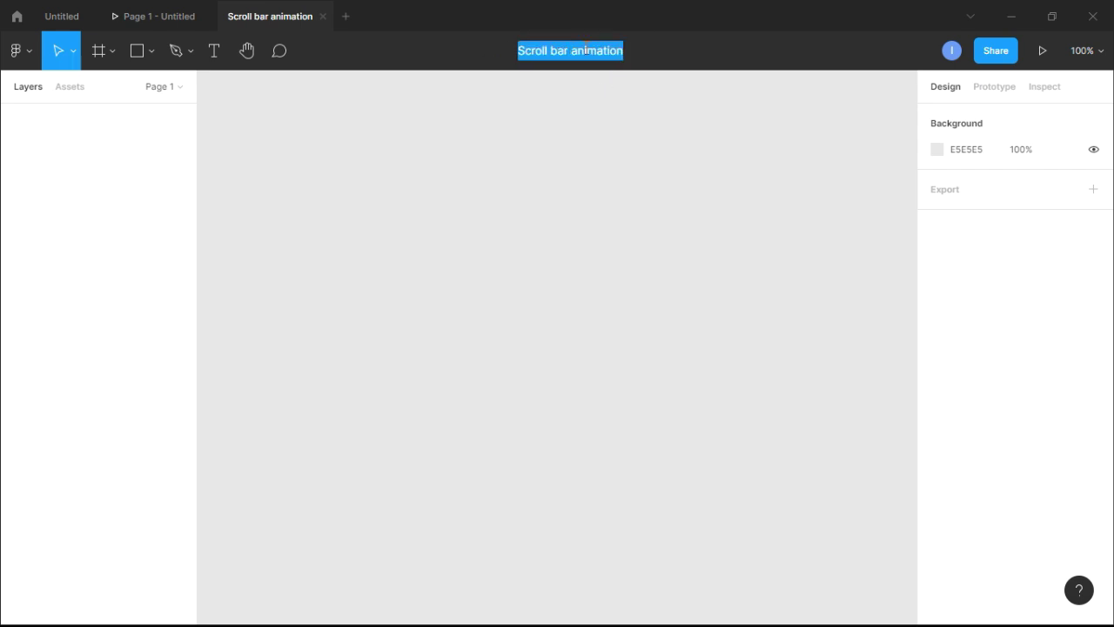
left_click(607, 150)
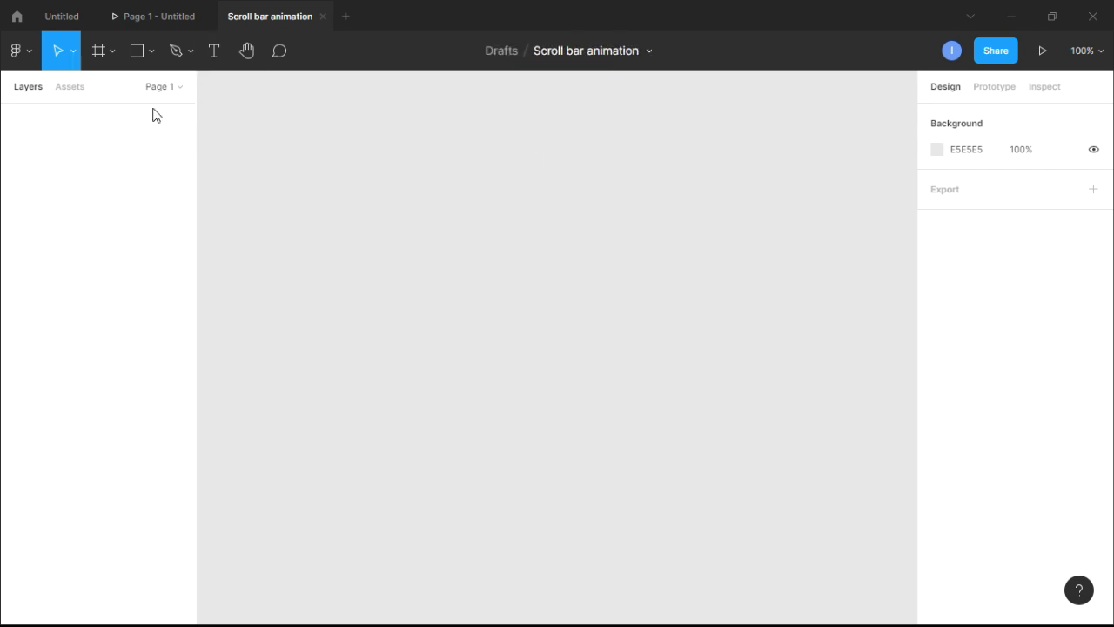
Draw a portrait frame about 257 × 407 and move it to the middle of the canvas
left_click(99, 50)
left_click_drag(348, 114, 558, 446)
left_click(601, 280)
left_click_drag(519, 278, 583, 311)
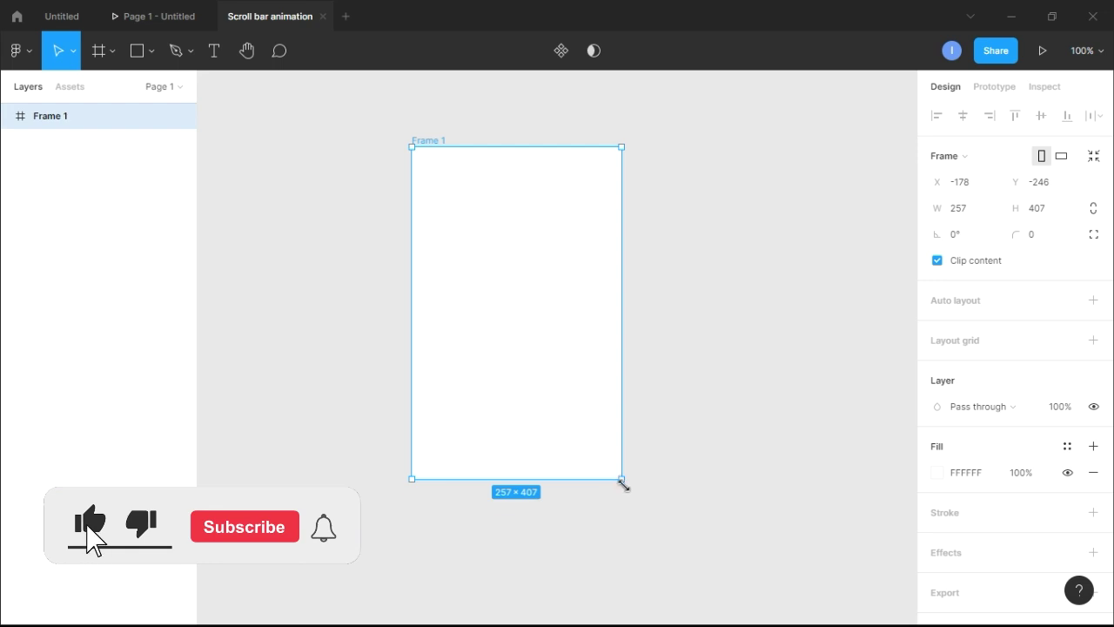
Resize the frame to about 257 × 432 and shift it slightly upward on the canvas
left_click_drag(621, 482, 633, 499)
left_click(652, 391)
left_click(635, 375)
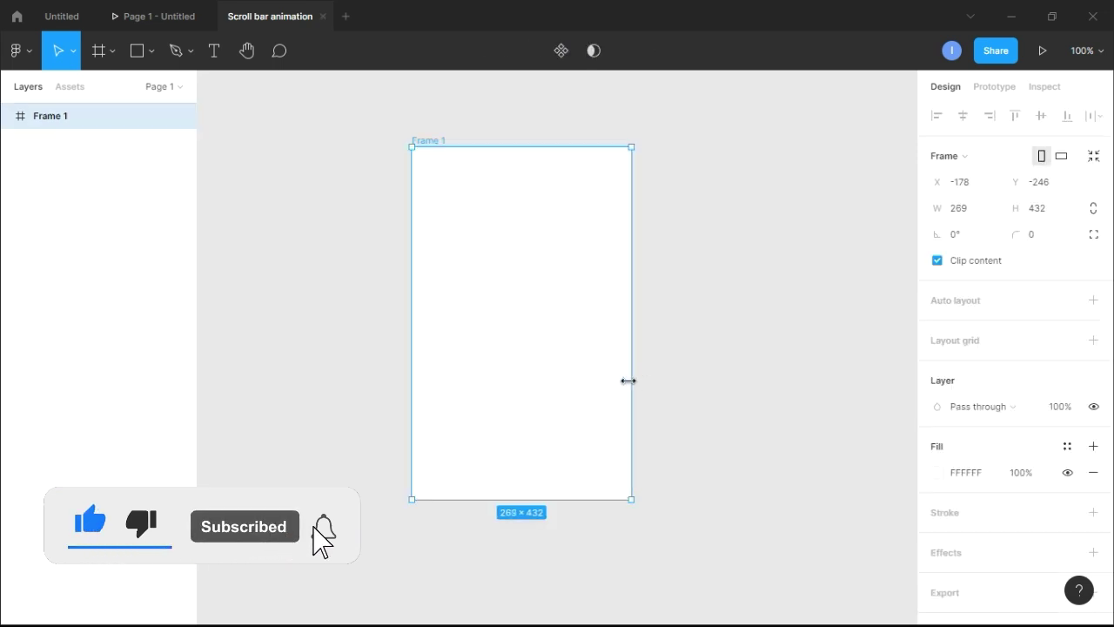
left_click_drag(630, 375, 597, 331)
left_click(658, 364)
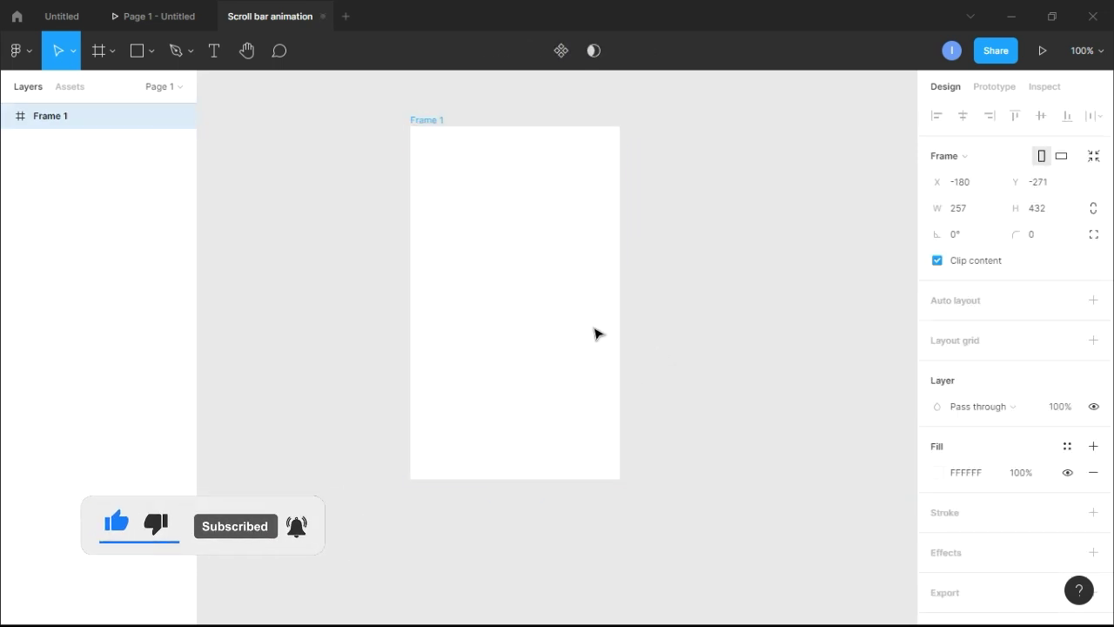
Draw a rectangle about 257 × 531 from the frame's upper-left corner, spanning its full width and extending below it
left_click(133, 60)
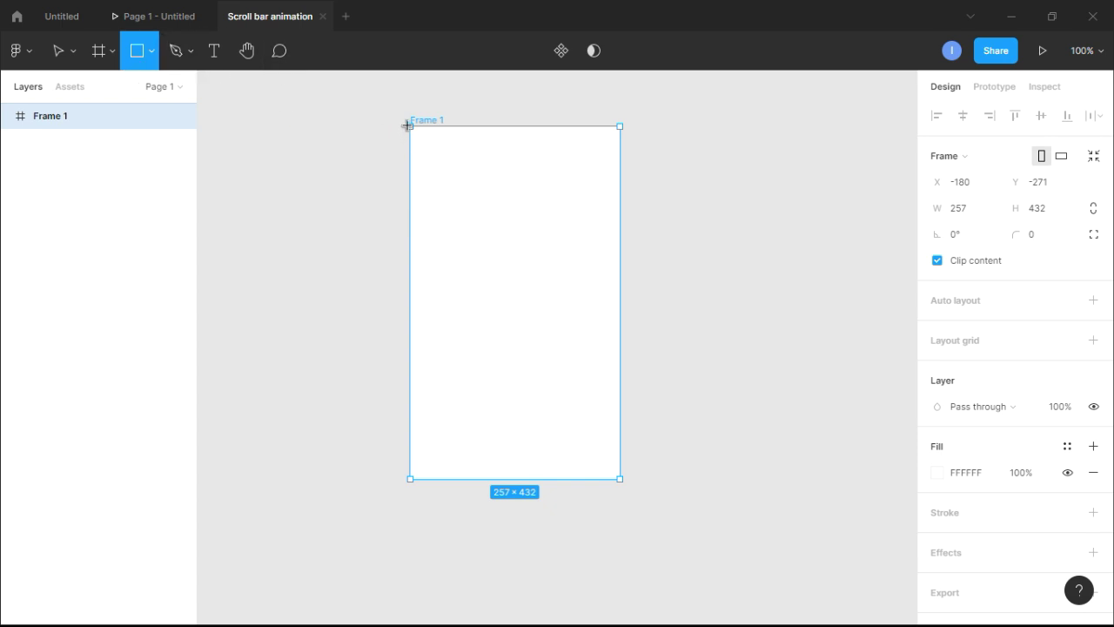
left_click_drag(411, 127, 620, 565)
left_click(249, 191)
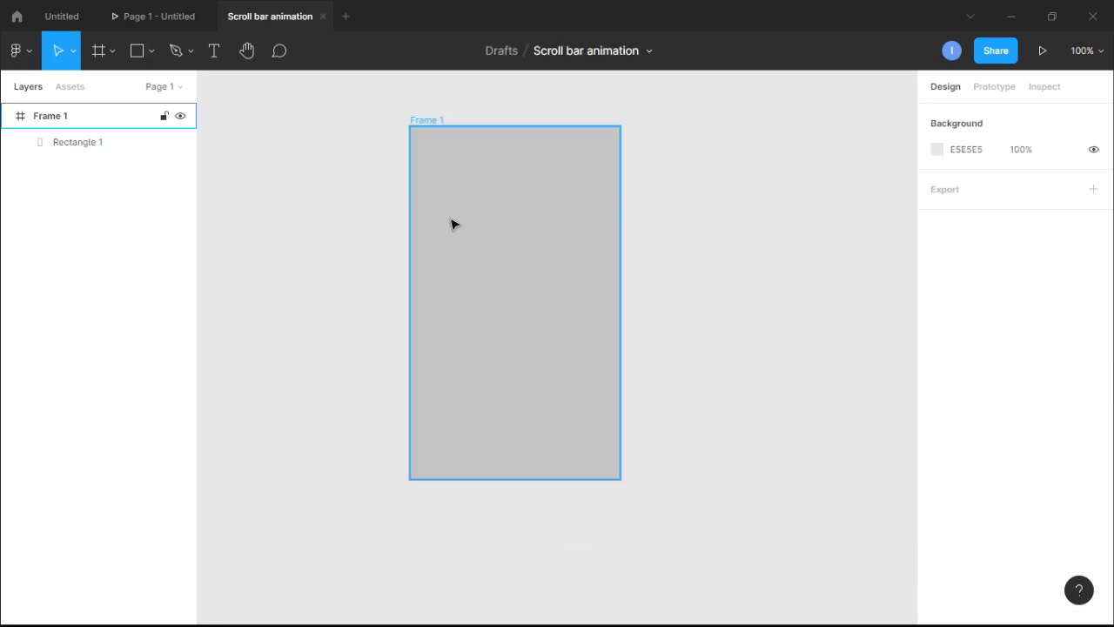
Shorten the rectangle from its lower edge until it forms a header band across roughly the upper quarter of the frame
left_click(467, 231)
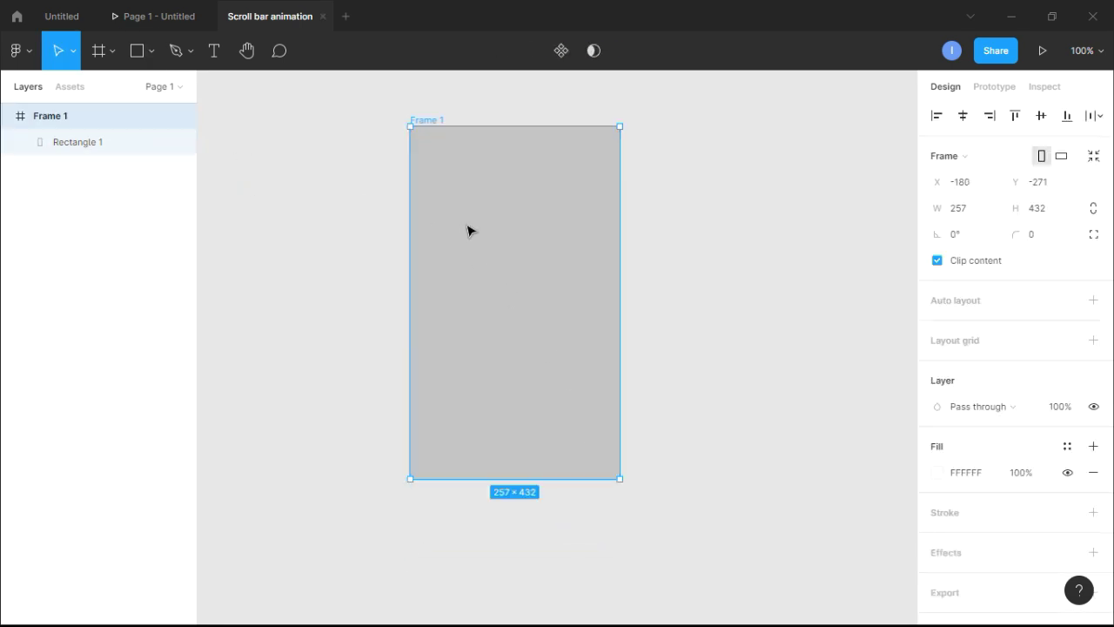
left_click(72, 158)
left_click_drag(578, 267, 614, 269)
scroll(699, 346, "down", 3)
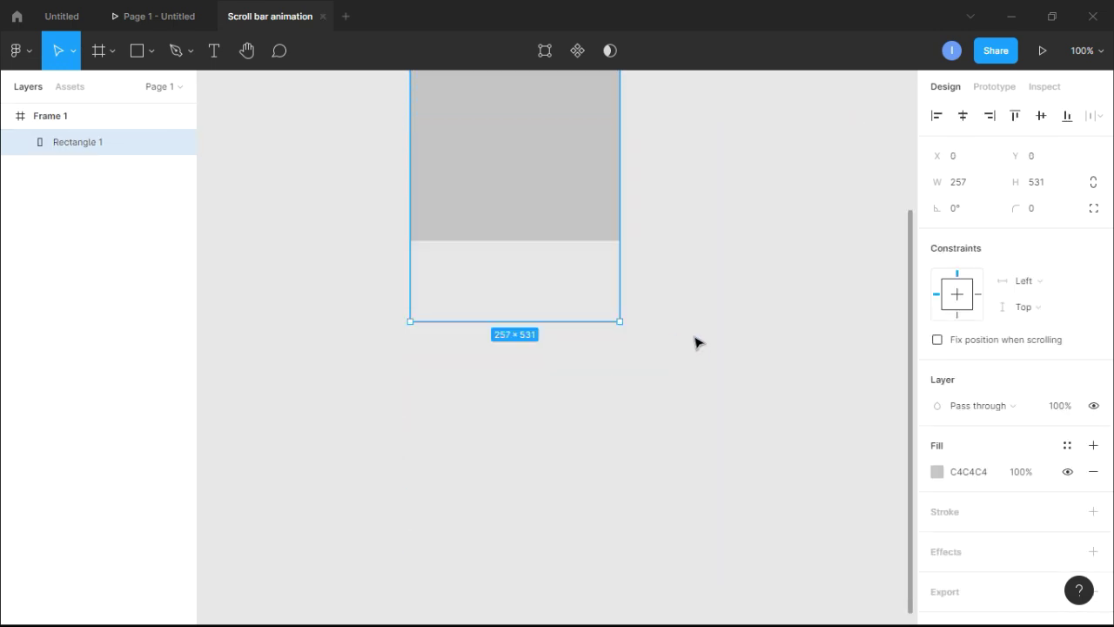
left_click_drag(586, 326, 587, 189)
scroll(683, 233, "up", 3)
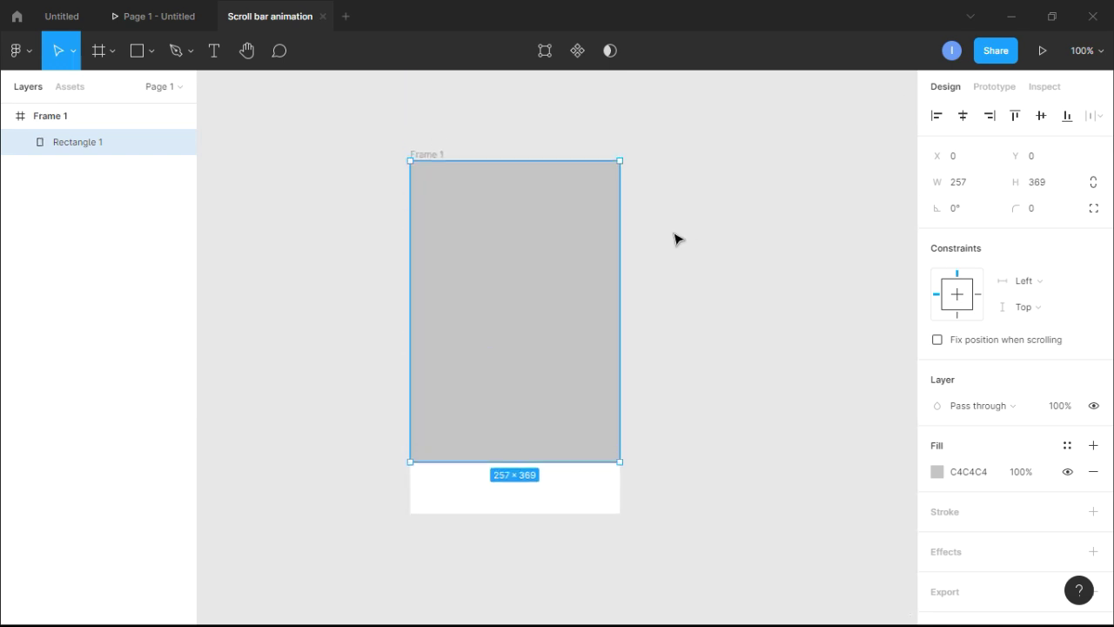
left_click_drag(530, 462, 530, 255)
left_click(701, 249)
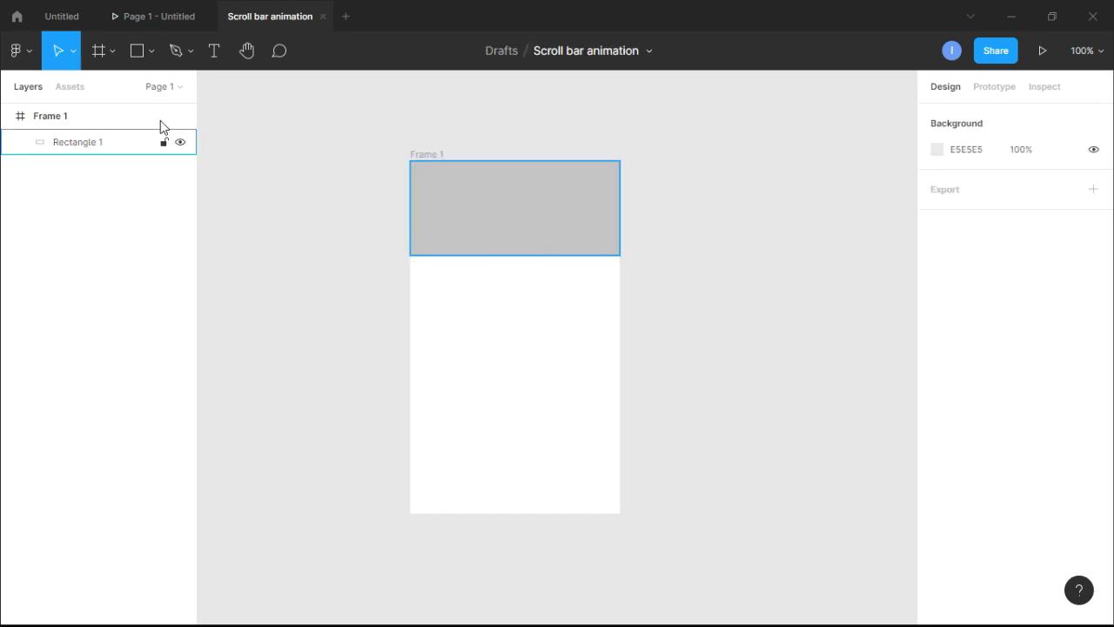
Set the frame's corner radius to 30
left_click(87, 117)
left_click(1049, 247)
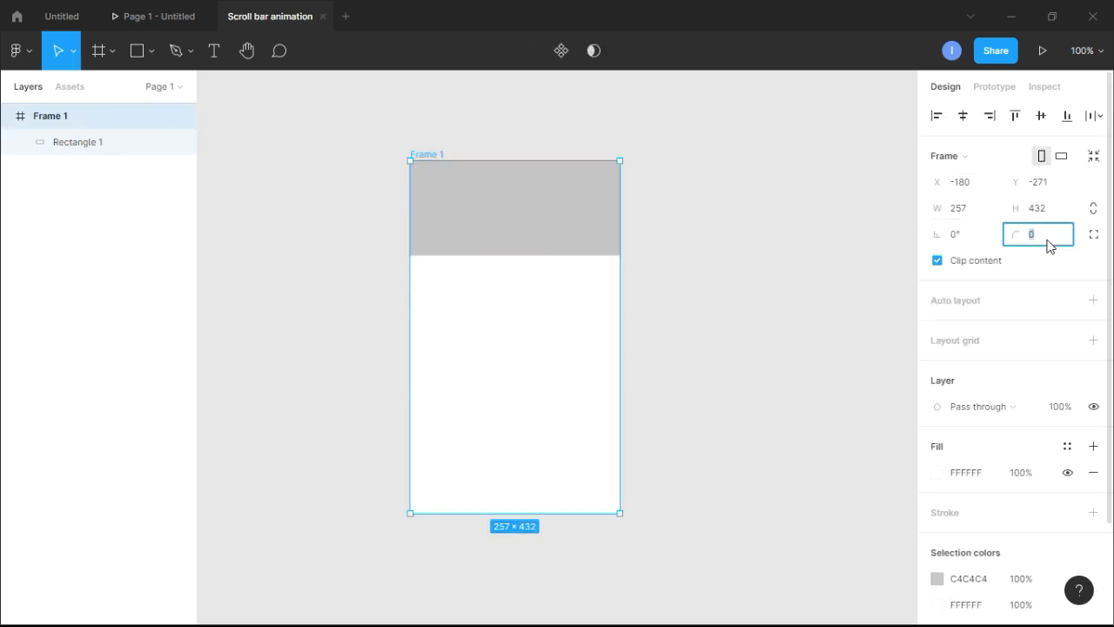
type("3")
key("Return")
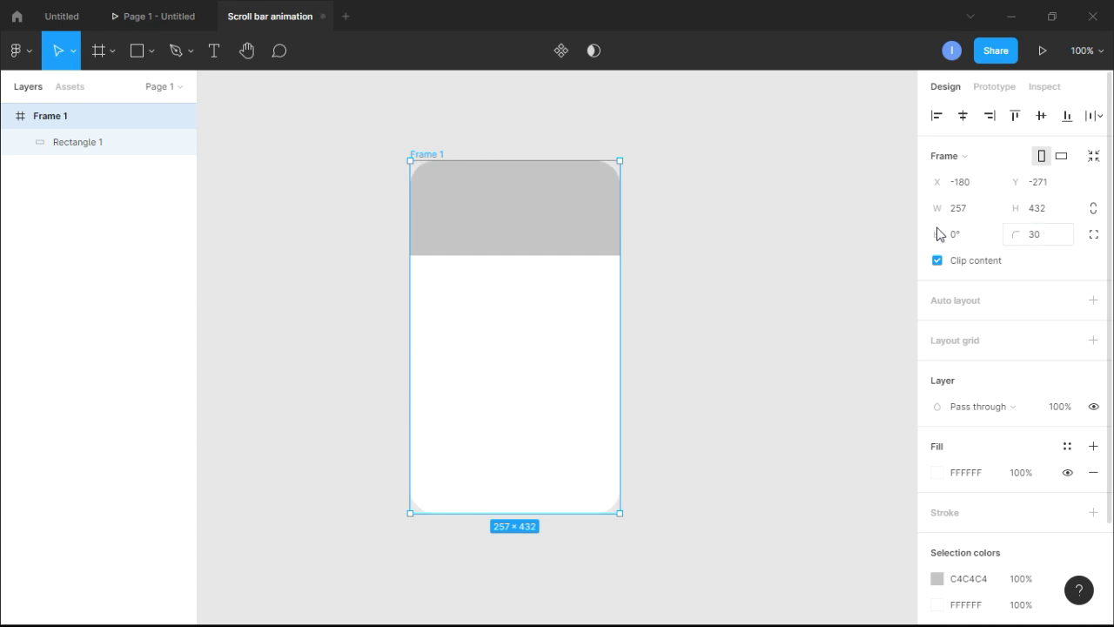
left_click(790, 179)
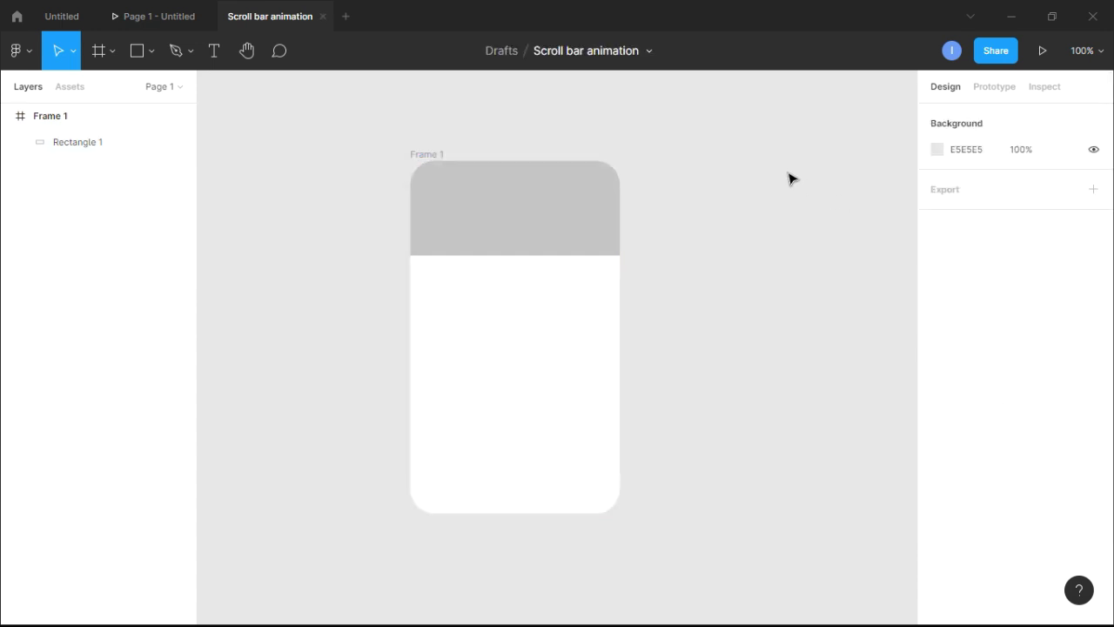
Extend the header rectangle's lower edge so that it is about 129 high
left_click(577, 234)
left_click_drag(583, 258, 588, 266)
left_click(639, 217)
left_click(615, 229)
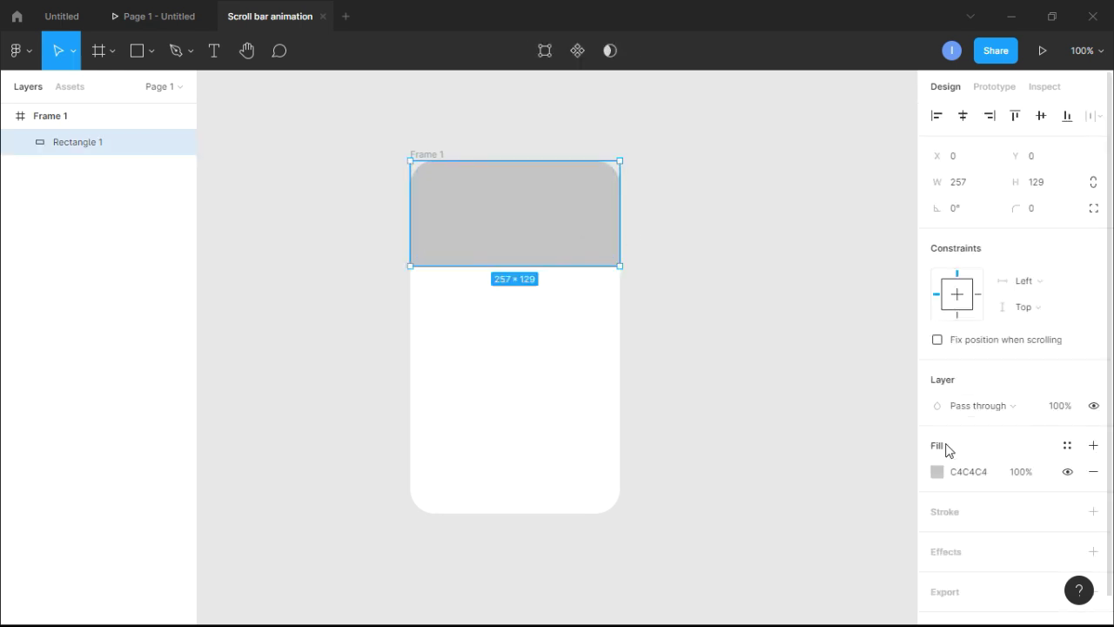
Change the header rectangle's fill to the solid blue 0D5CB8
left_click(937, 472)
type("724848")
key("Return")
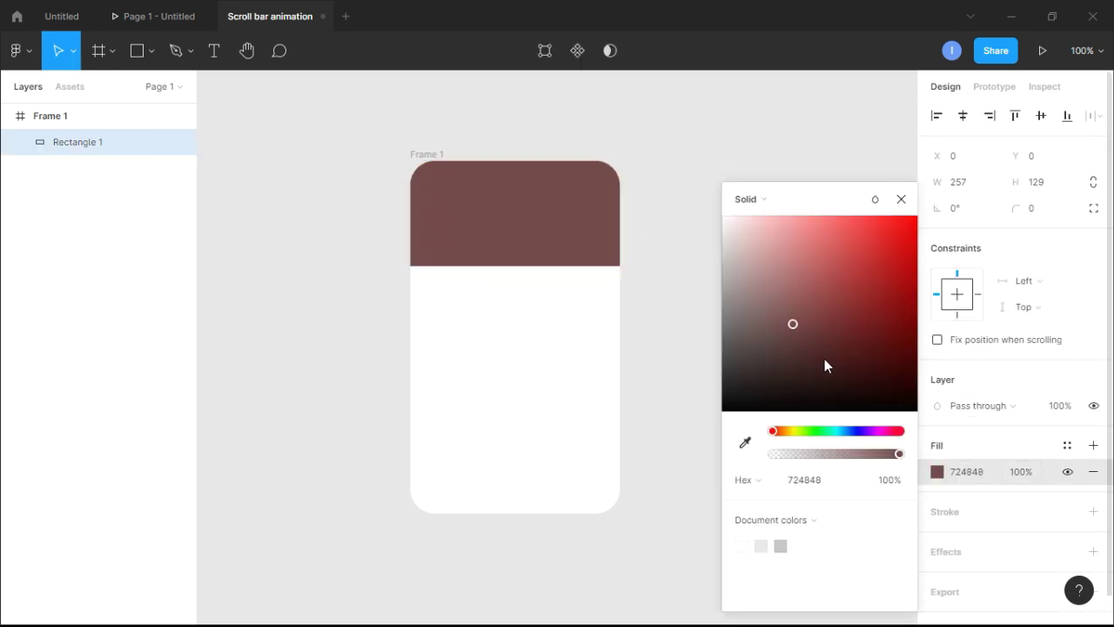
left_click(853, 431)
left_click_drag(873, 311, 905, 280)
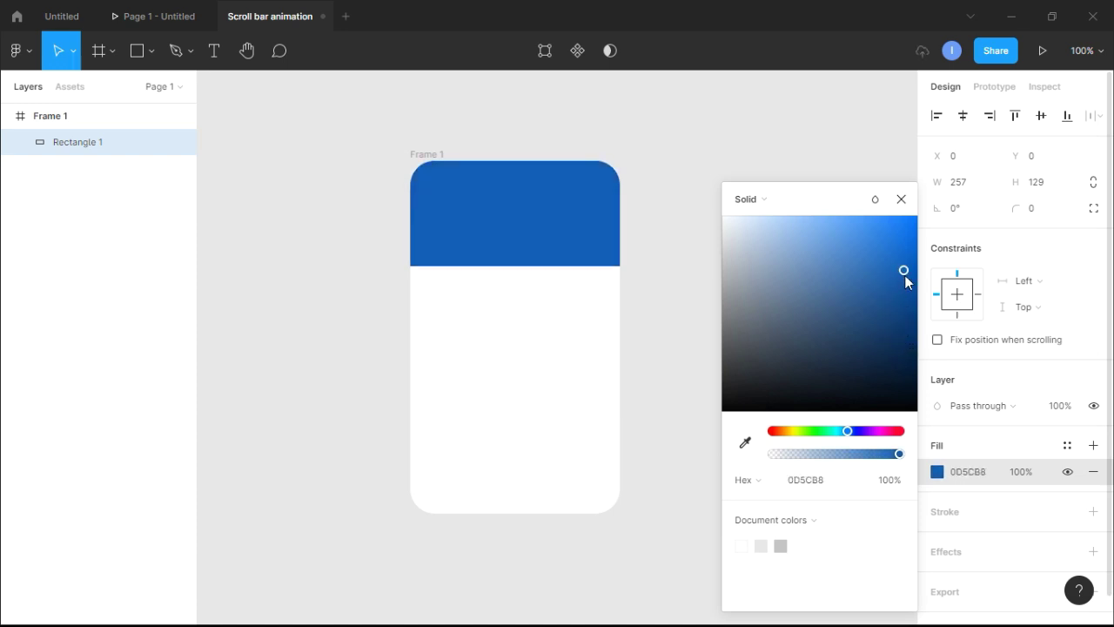
left_click(734, 177)
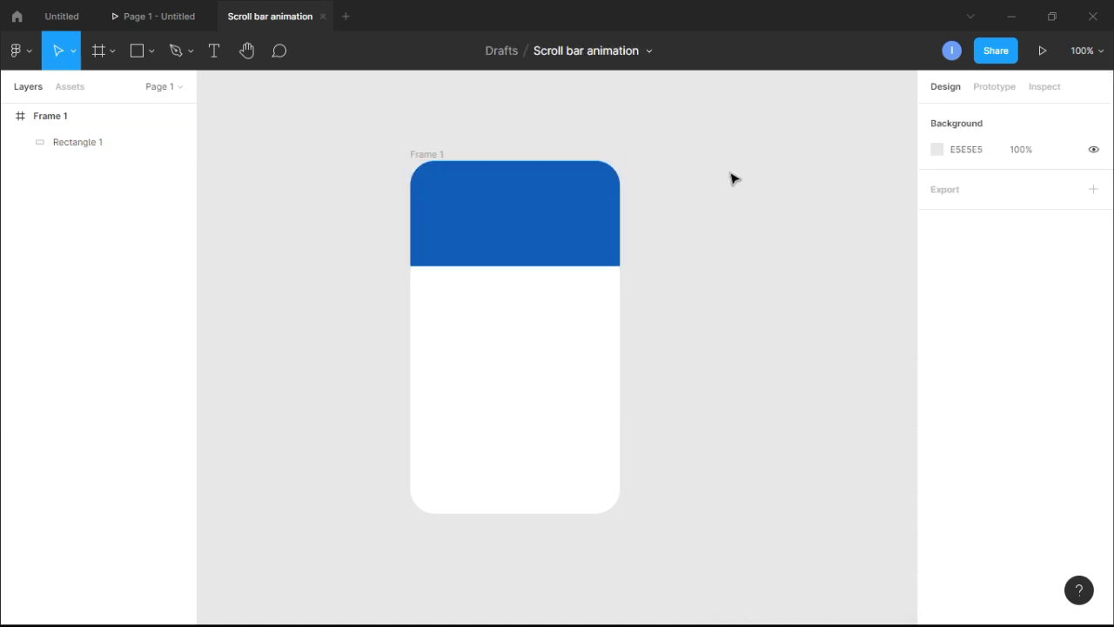
Draw a small bar about 67 × 12 near the top centre of the blue header and set its corner radius to 20
left_click(152, 52)
left_click(151, 90)
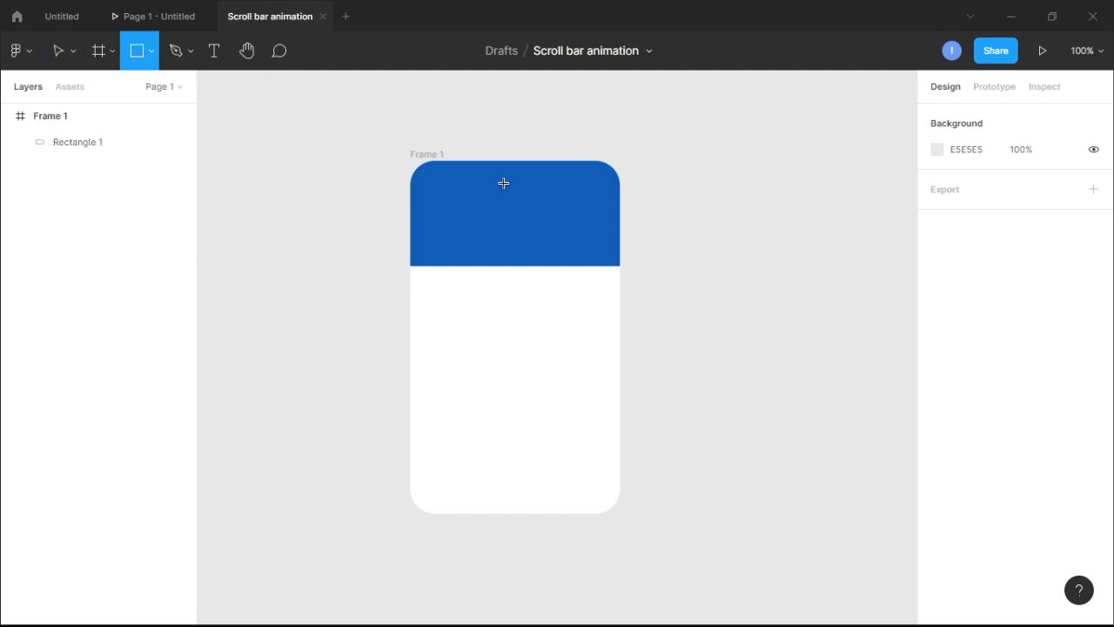
left_click_drag(489, 188, 543, 198)
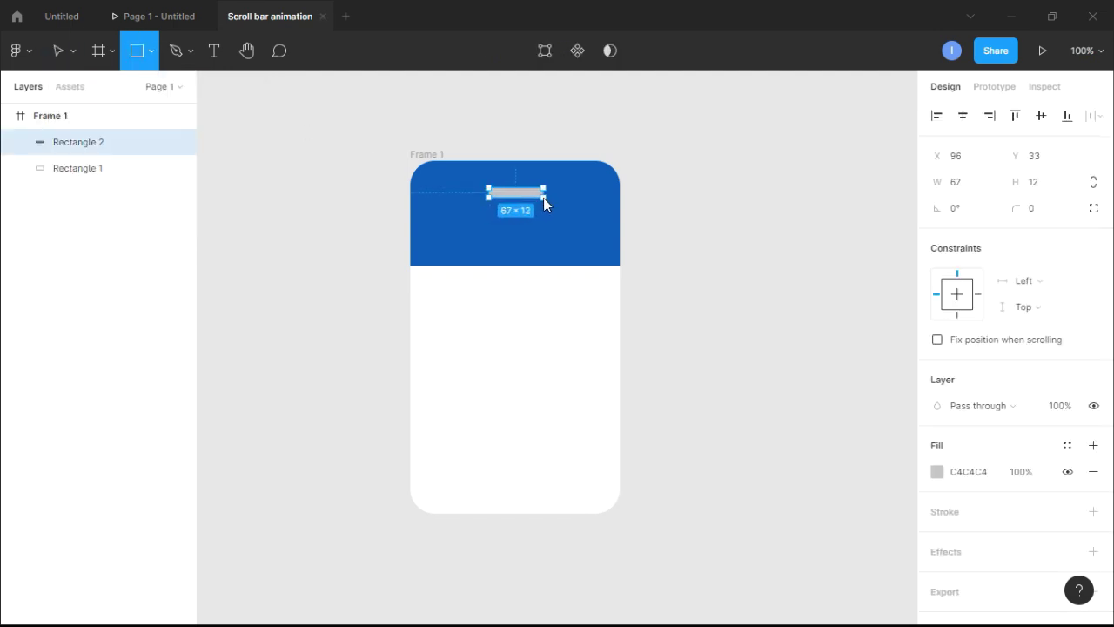
left_click(1037, 210)
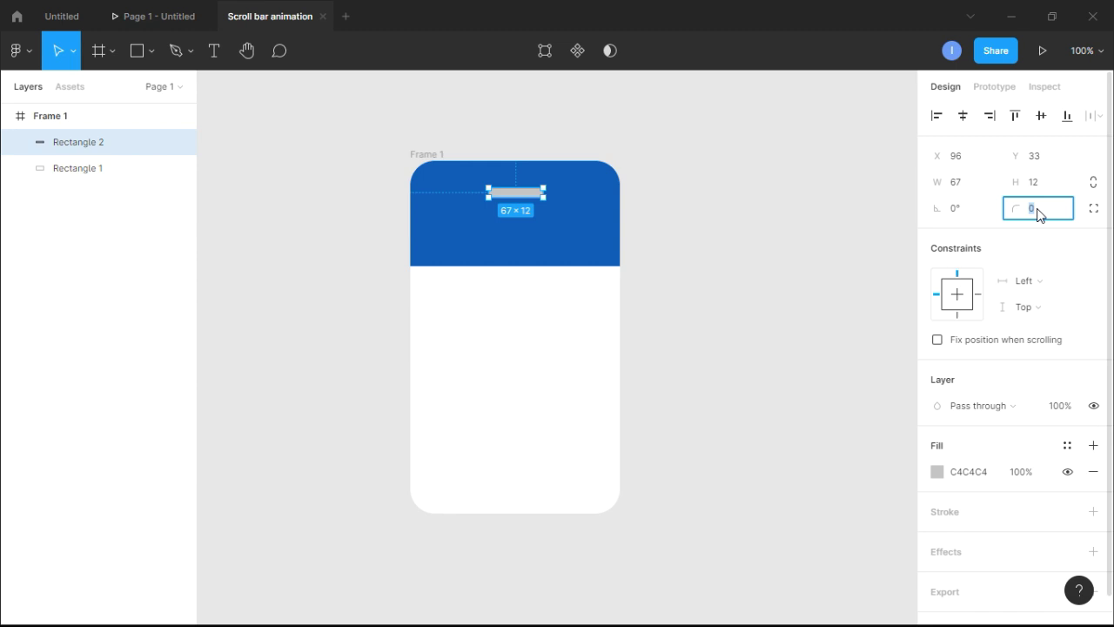
type("20")
key("Return")
left_click(821, 149)
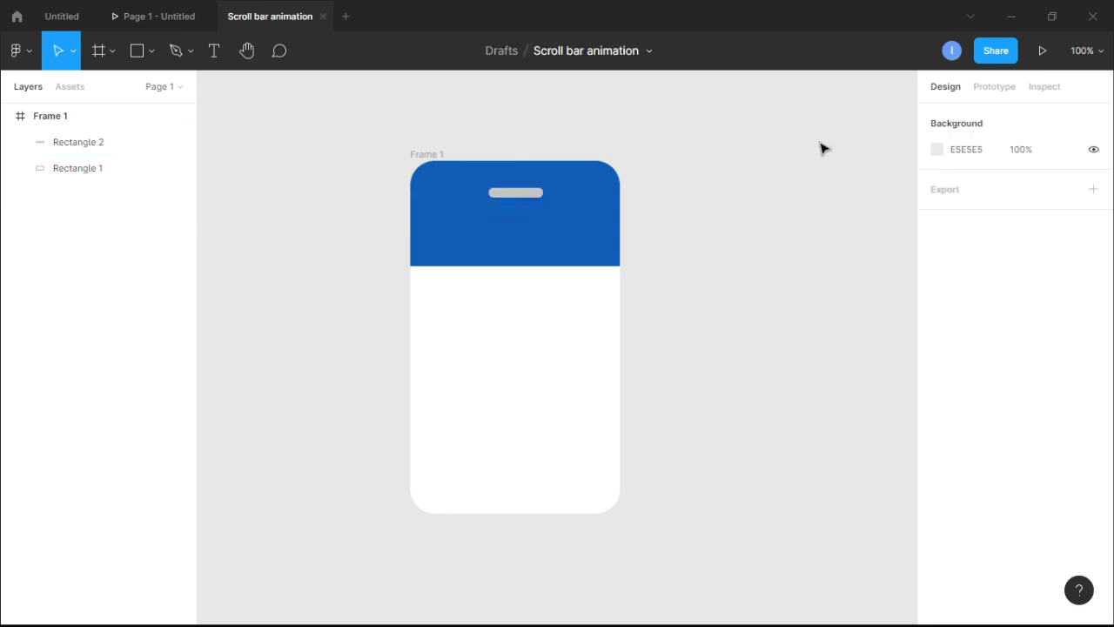
Reduce the rounded bar to about half its height and nudge it into the header's horizontal centre
left_click(533, 199)
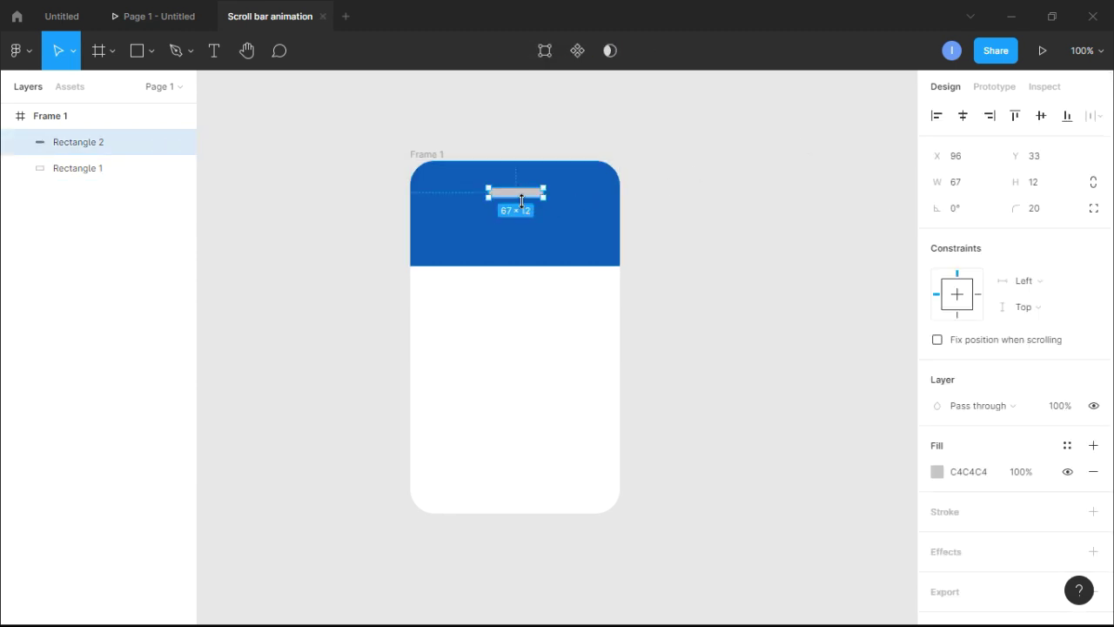
left_click_drag(521, 200, 523, 193)
left_click(647, 169)
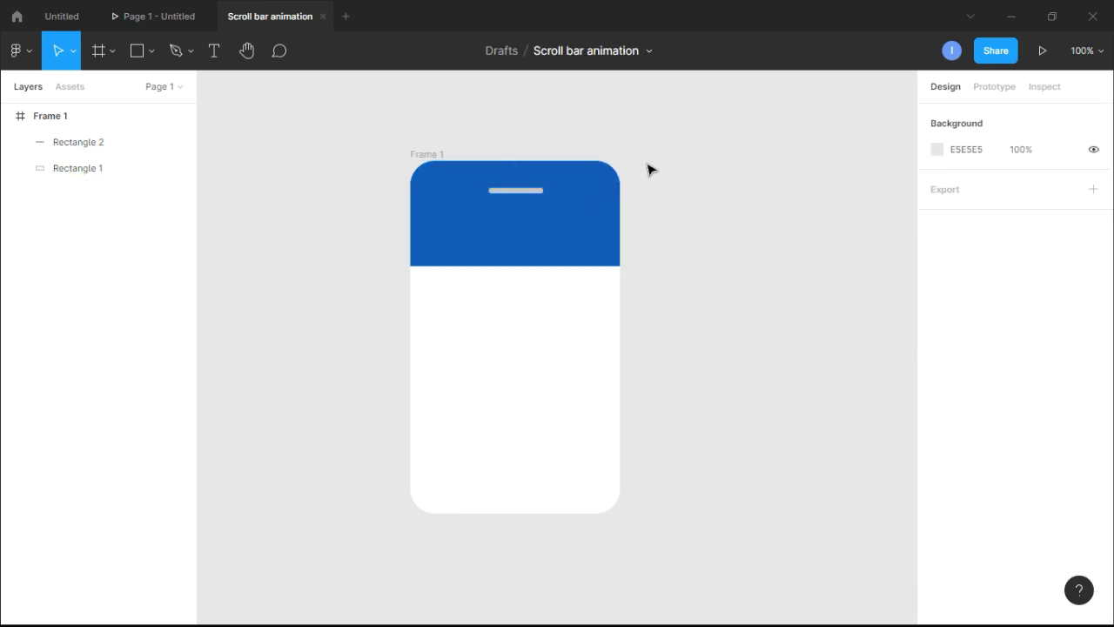
left_click(522, 195)
left_click(699, 183)
Add the text "SELECT FOOD" in the lower part of the blue header and set its font size to 40
left_click(211, 52)
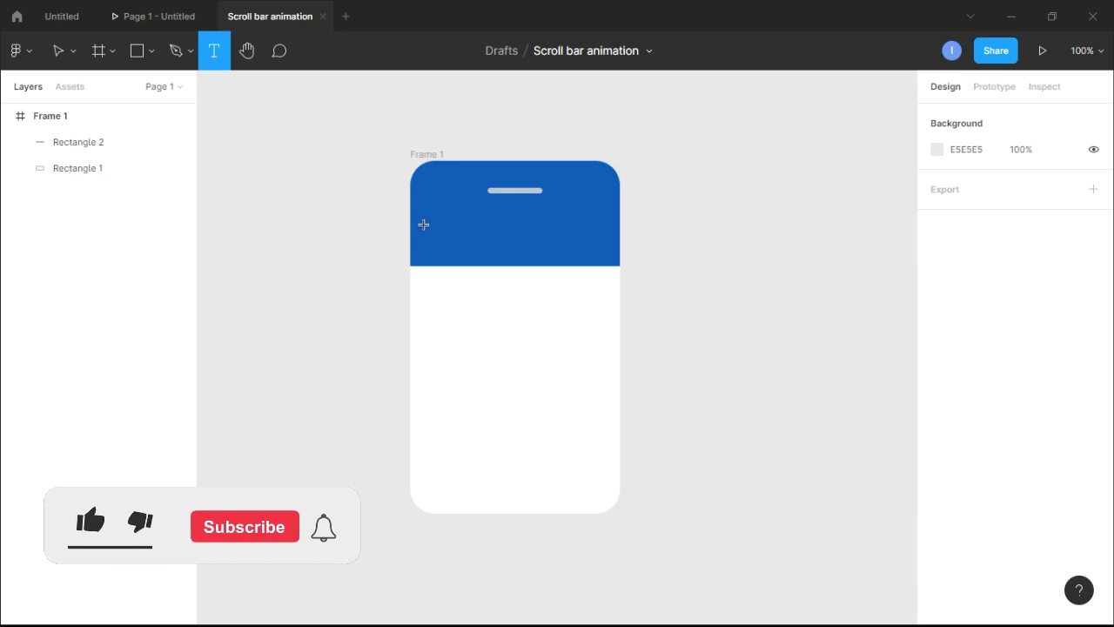
left_click(478, 236)
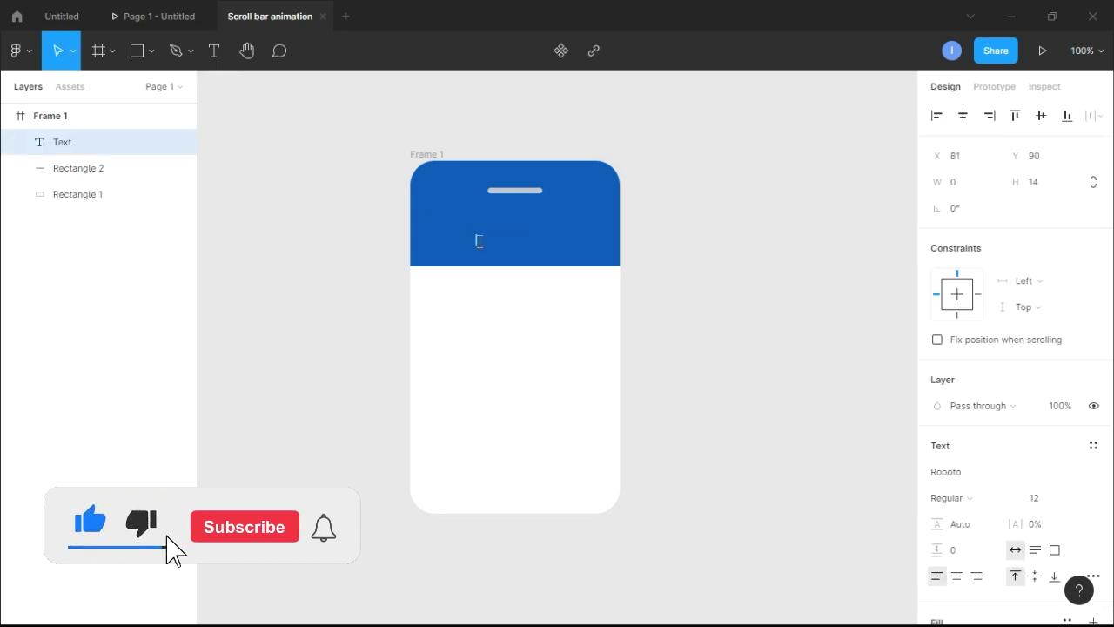
type("SE")
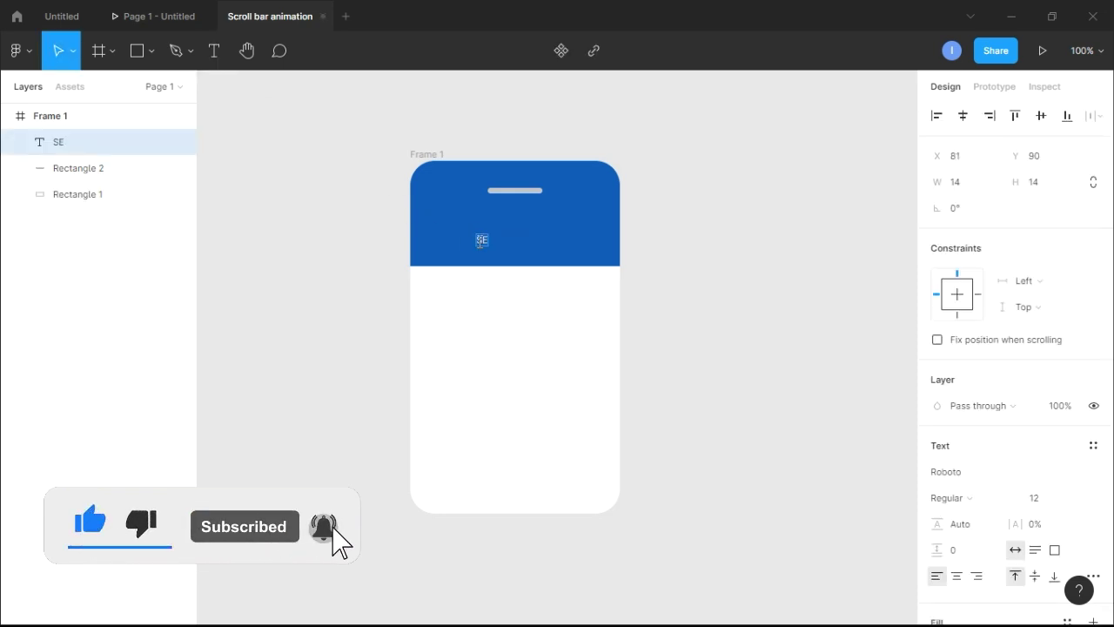
type("LECT FOOD")
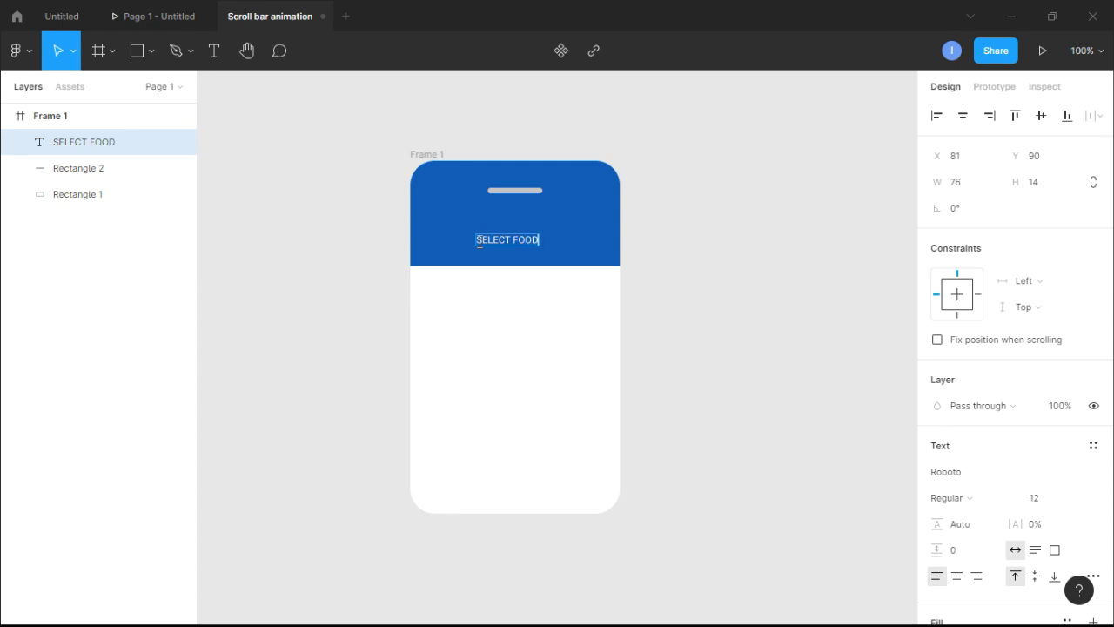
key("Escape")
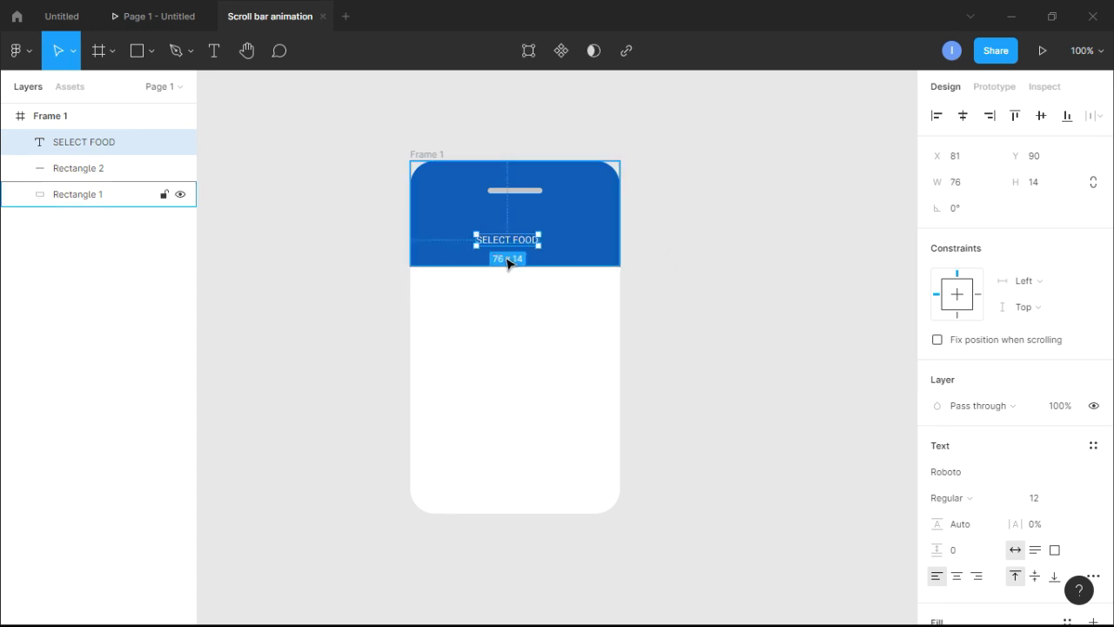
left_click(1060, 503)
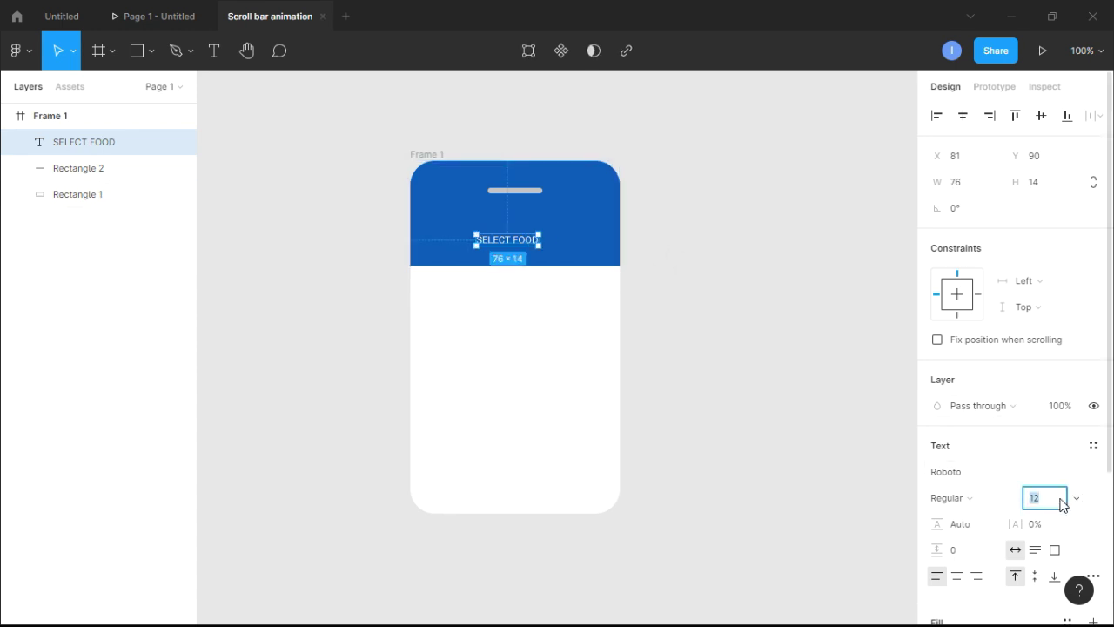
key("Return")
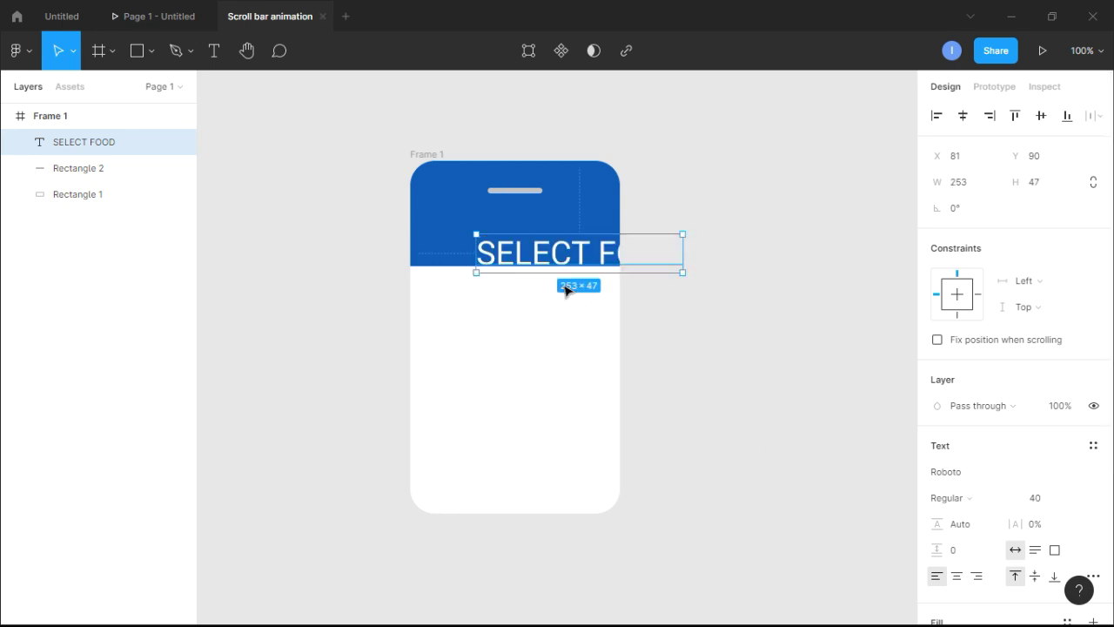
Move the SELECT FOOD text up within the blue header and set its font size to 20
left_click_drag(571, 258, 534, 233)
left_click(1053, 498)
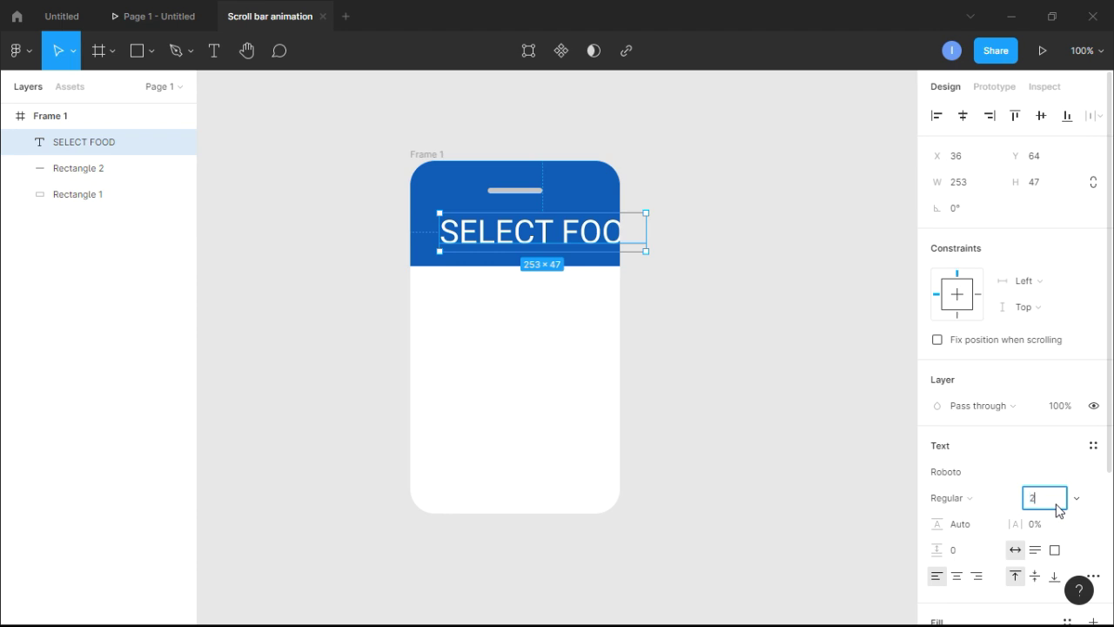
key("Return")
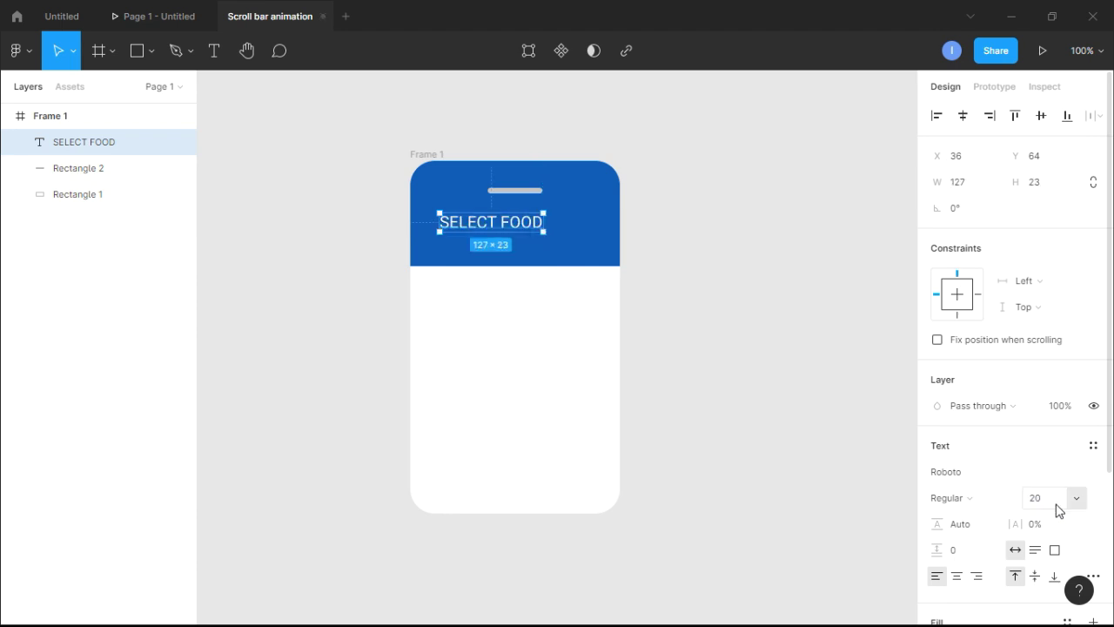
Change the SELECT FOOD text's font to Poppins Bold and align it to the frame's horizontal centre
left_click(992, 471)
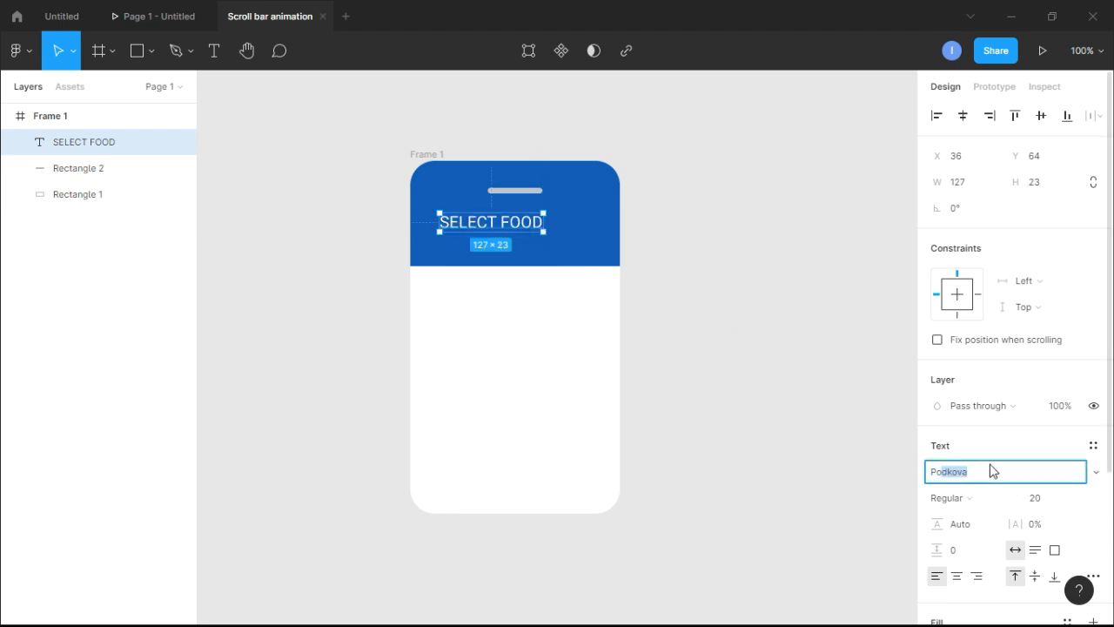
key("Return")
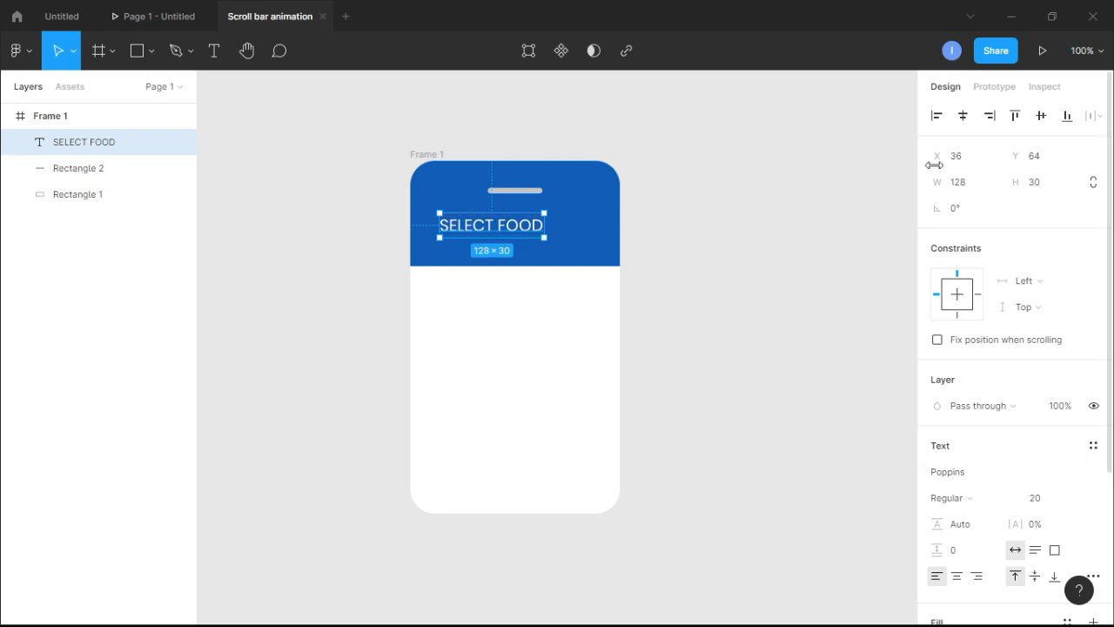
left_click(963, 116)
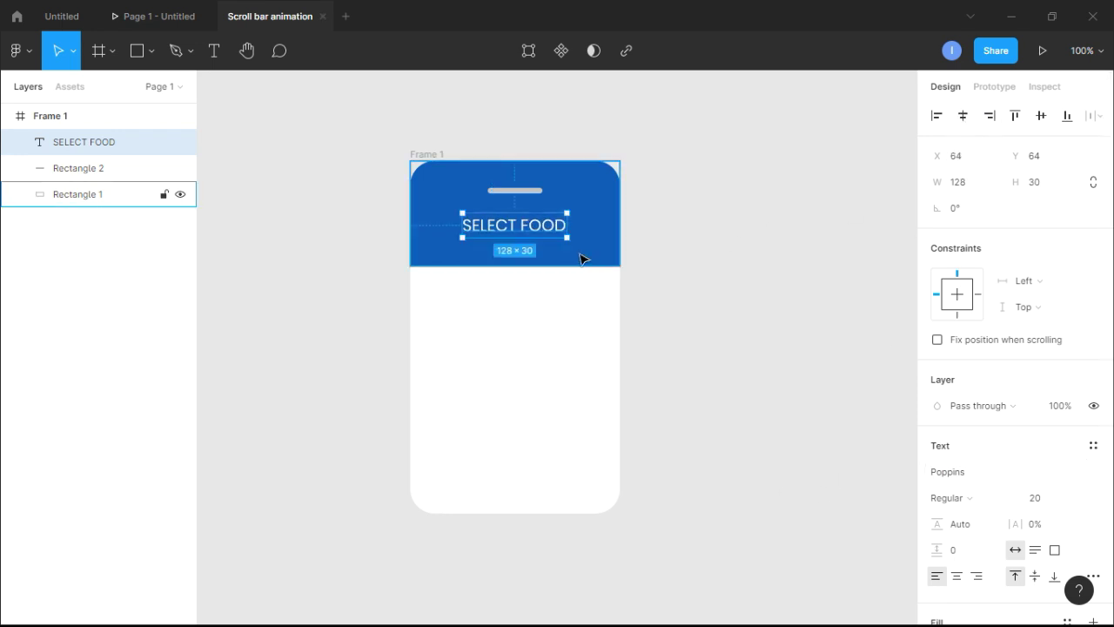
left_click(988, 497)
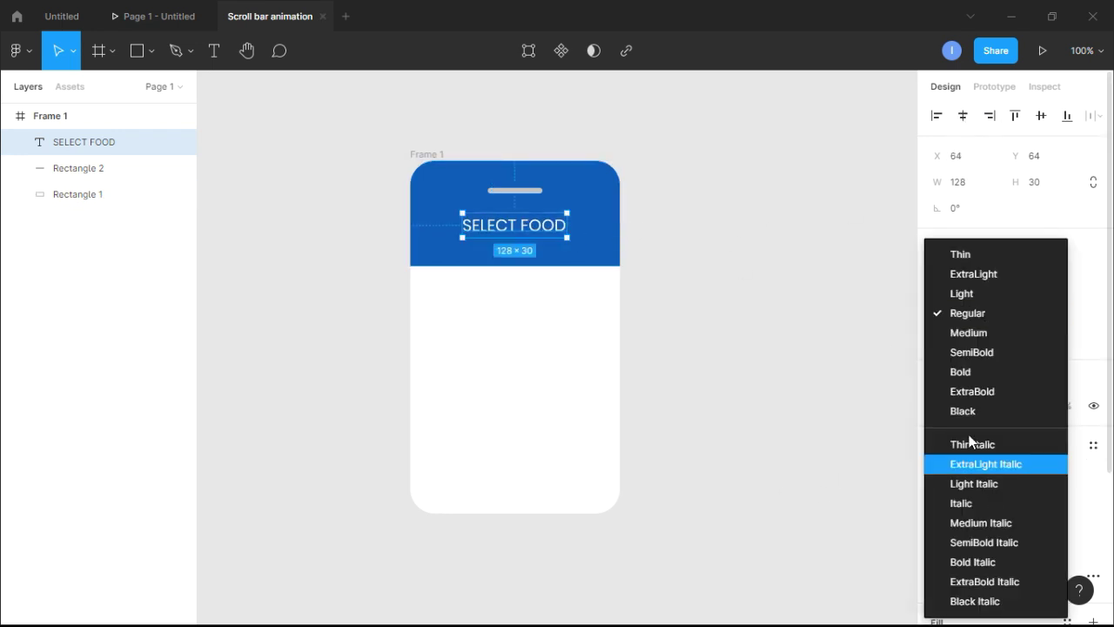
left_click(974, 373)
left_click(783, 276)
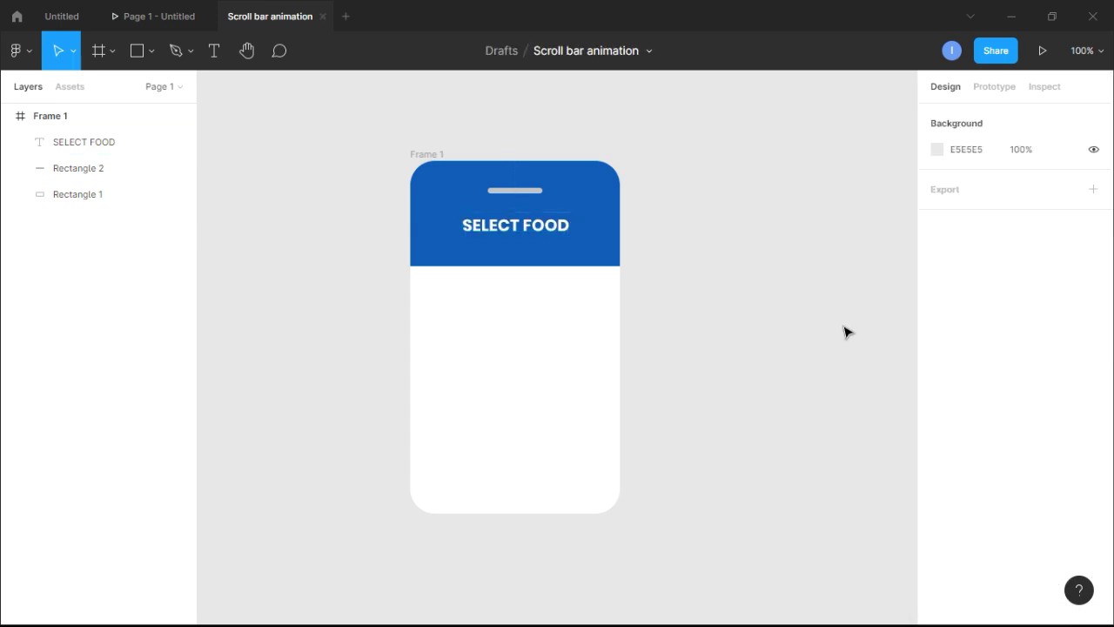
Nudge the SELECT FOOD text slightly downward in the blue header
left_click(564, 224)
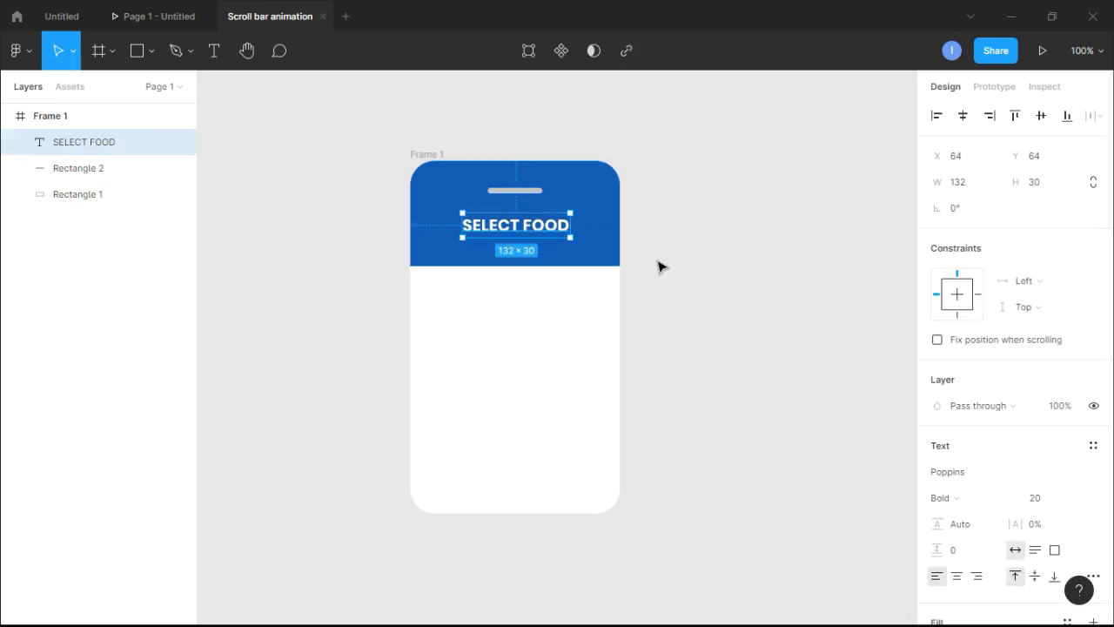
key("Down")
key("Down")
key("Down")
left_click(684, 282)
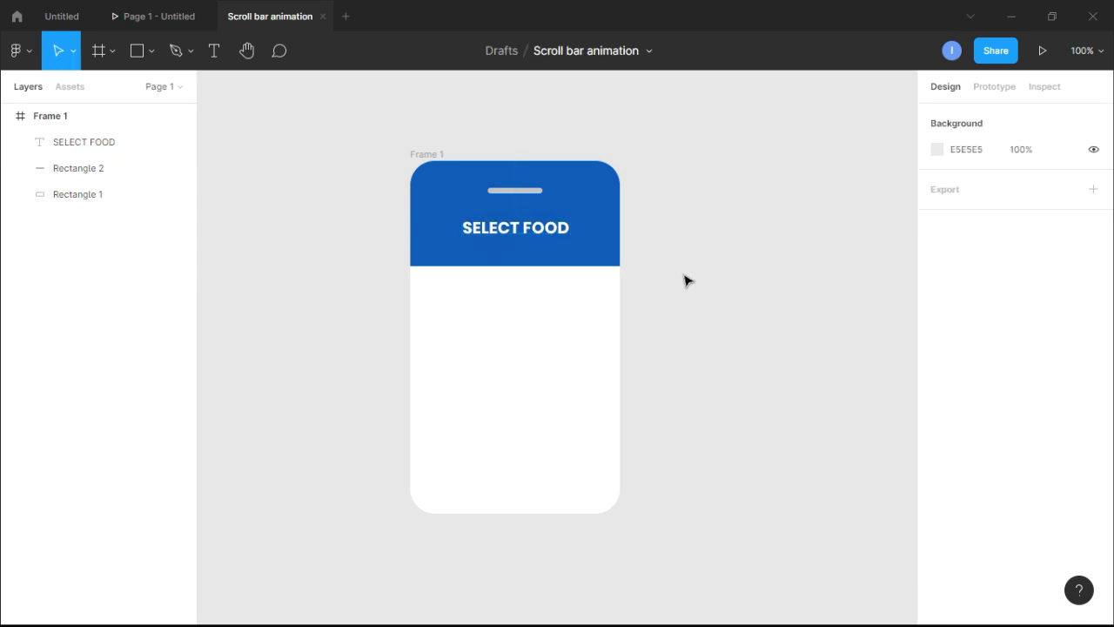
Draw a full-width rectangle about 257 × 286 in the frame and move it down to sit just under the SELECT FOOD header
left_click(106, 200)
left_click(132, 56)
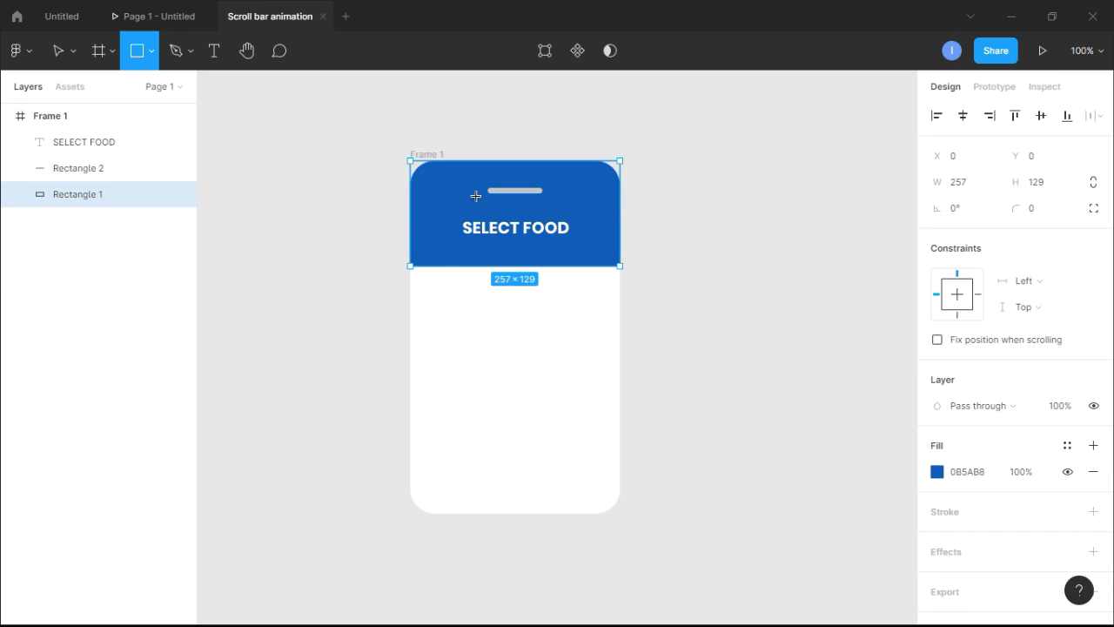
left_click_drag(410, 208, 620, 442)
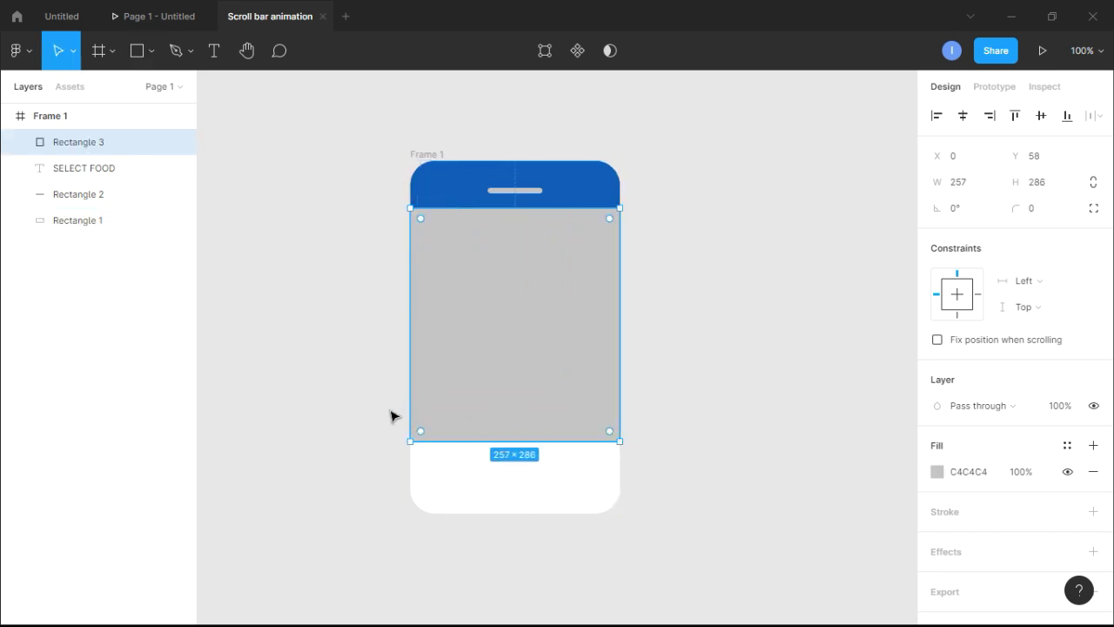
mouse_move(467, 406)
left_mouse_down()
mouse_move(467, 497)
mouse_move(467, 404)
mouse_move(470, 478)
mouse_move(465, 462)
left_mouse_up()
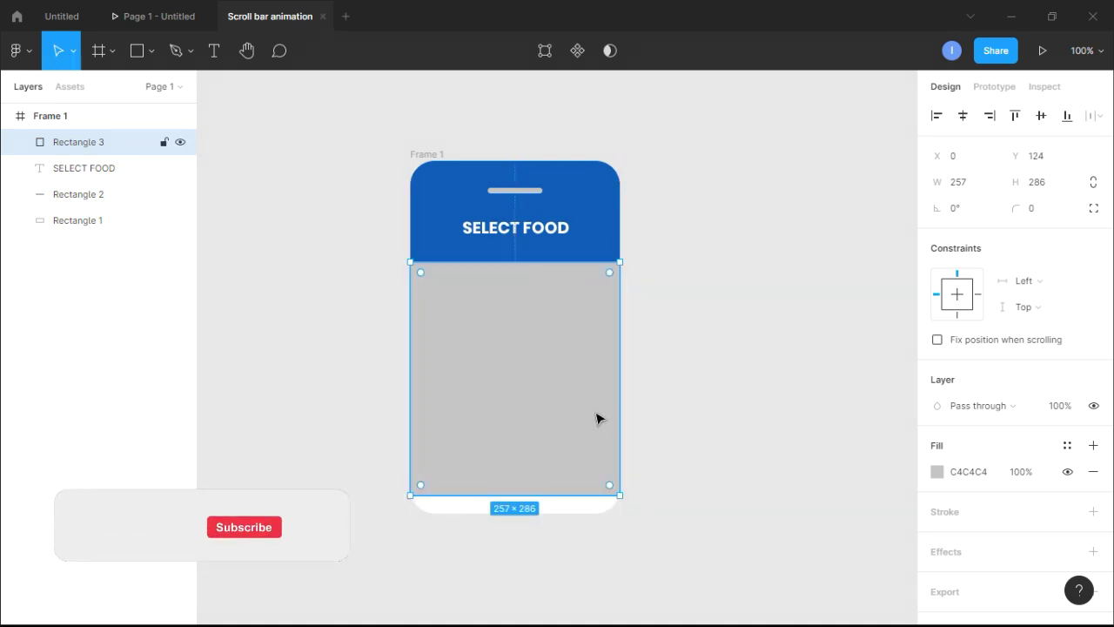
Turn off Clip content for Frame 1 and extend the grey rectangle downward past the frame to about 554 high
scroll(684, 425, "down", 5, "ctrl")
scroll(685, 424, "down", 3)
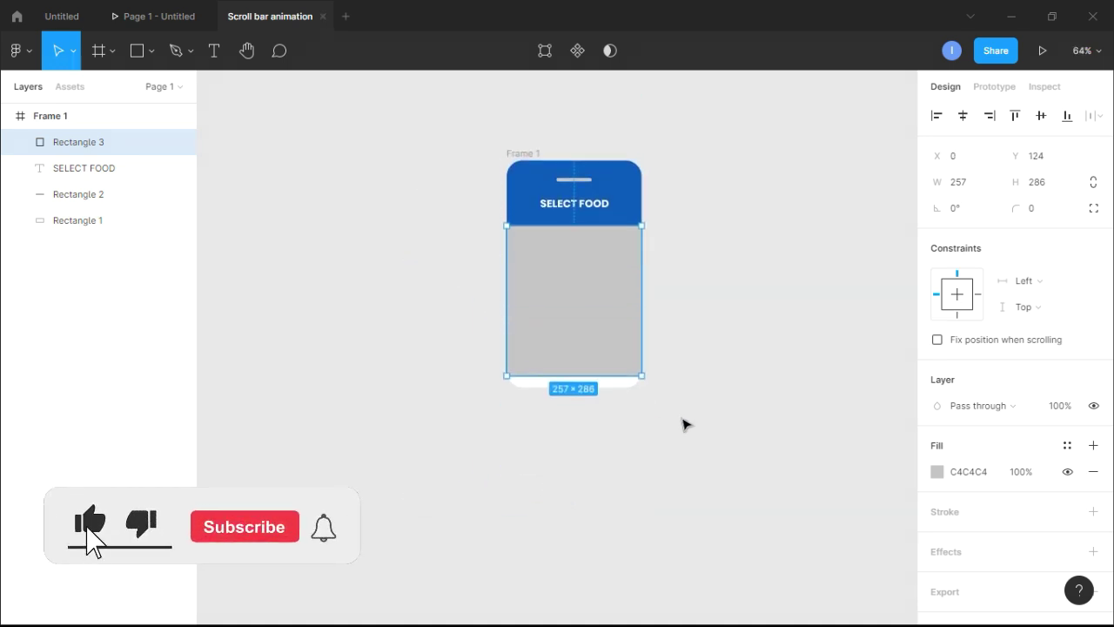
left_click(696, 333)
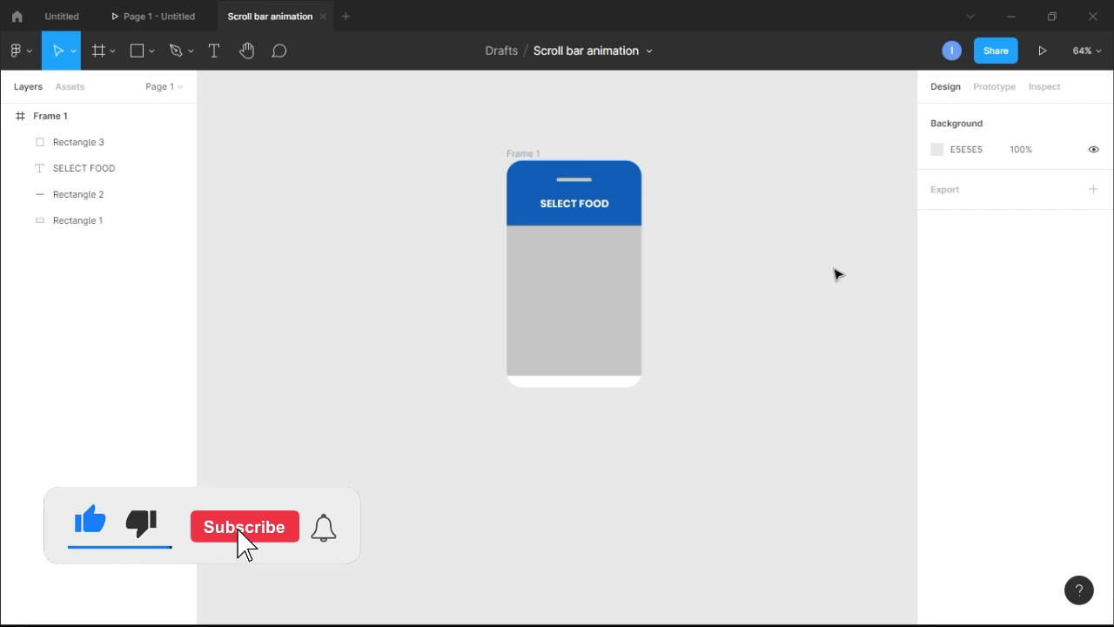
left_click(14, 118)
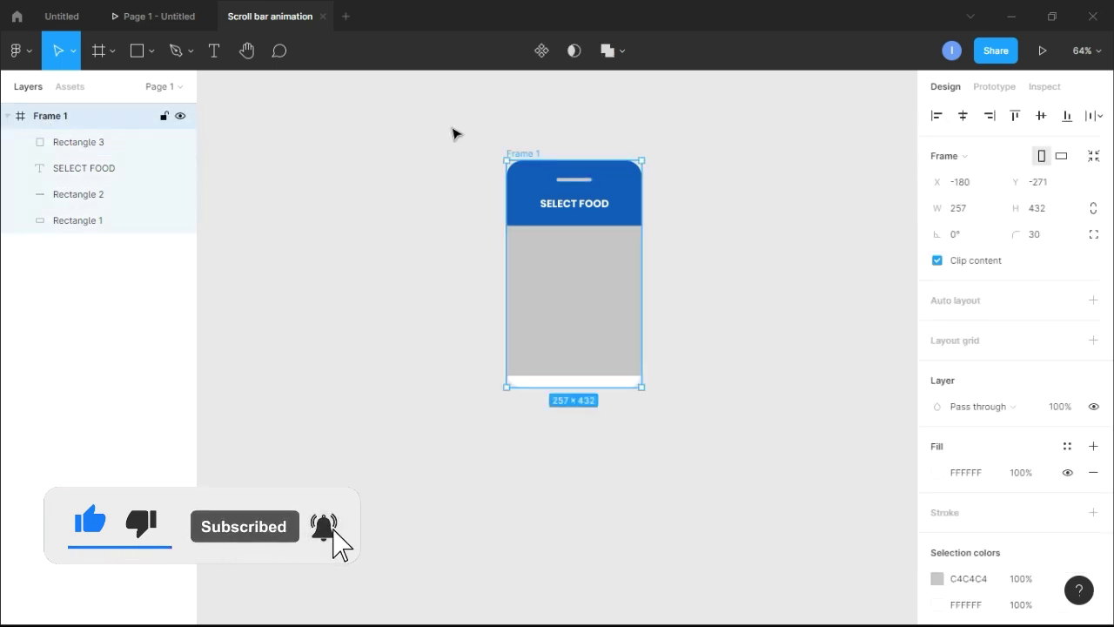
left_click(937, 261)
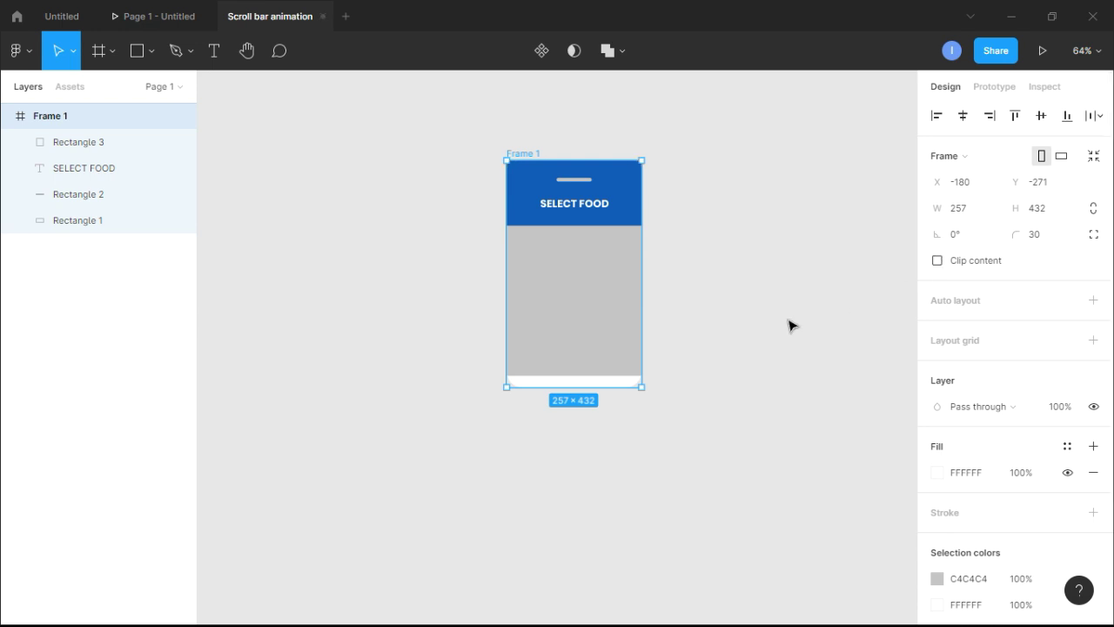
left_click(584, 356)
left_click_drag(597, 376, 576, 516)
left_click(728, 383)
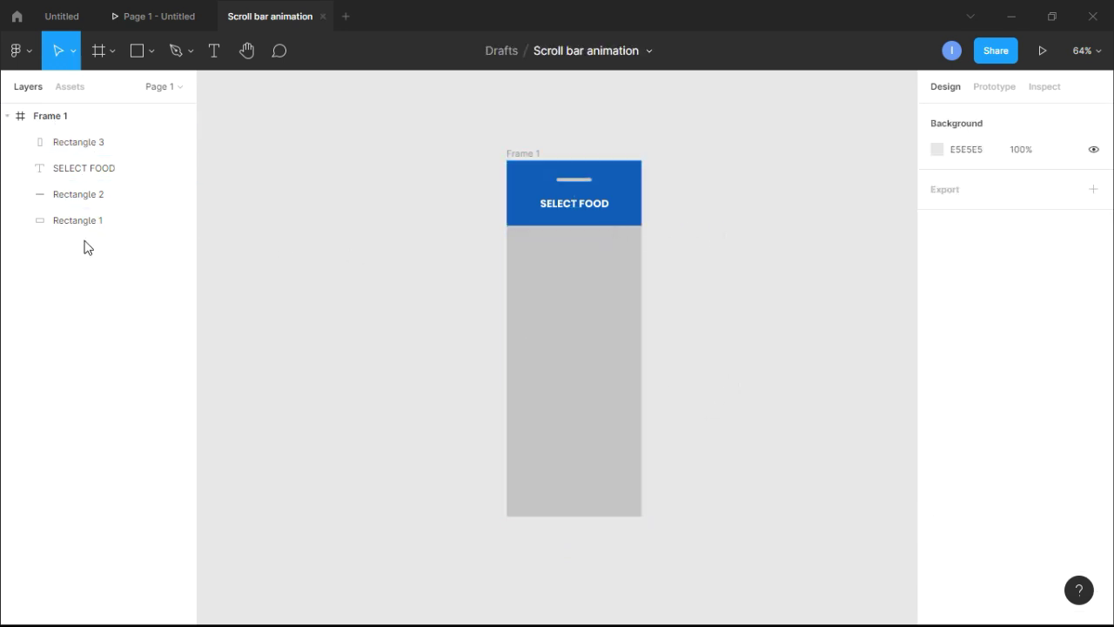
Turn Clip content on for Frame 1 to check how the tall rectangle is cropped, and switch it off again
left_click(75, 120)
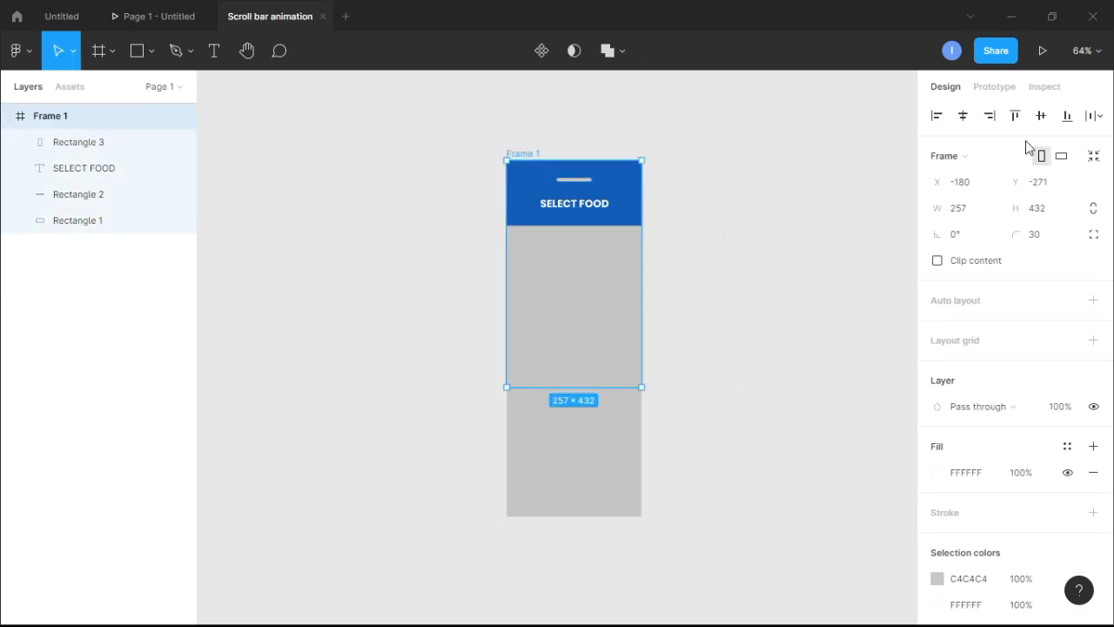
left_click(937, 260)
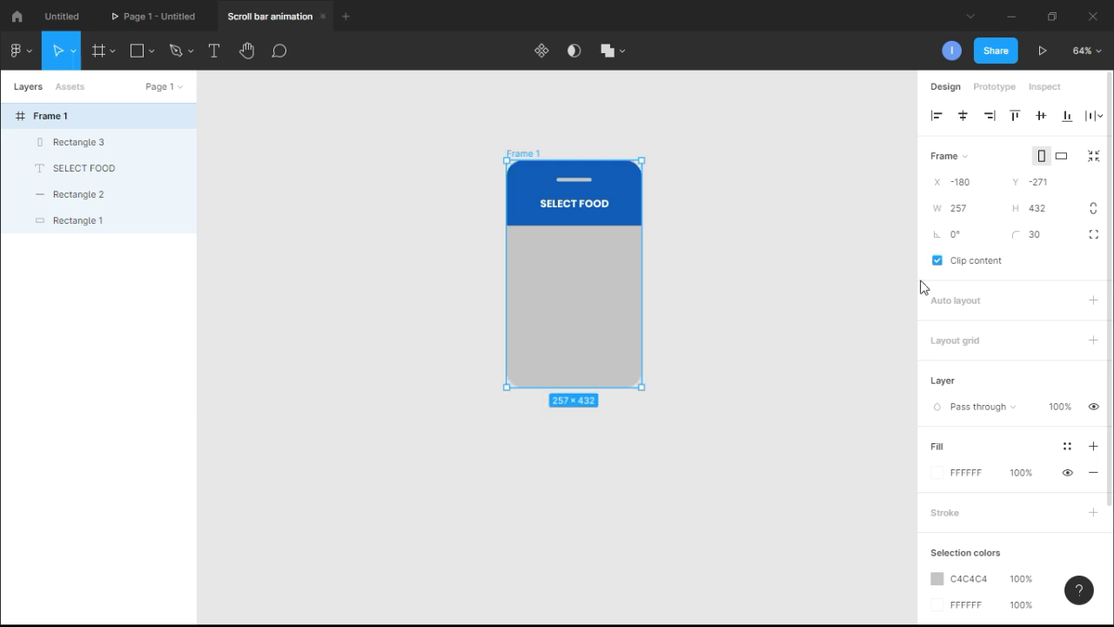
left_click(659, 343)
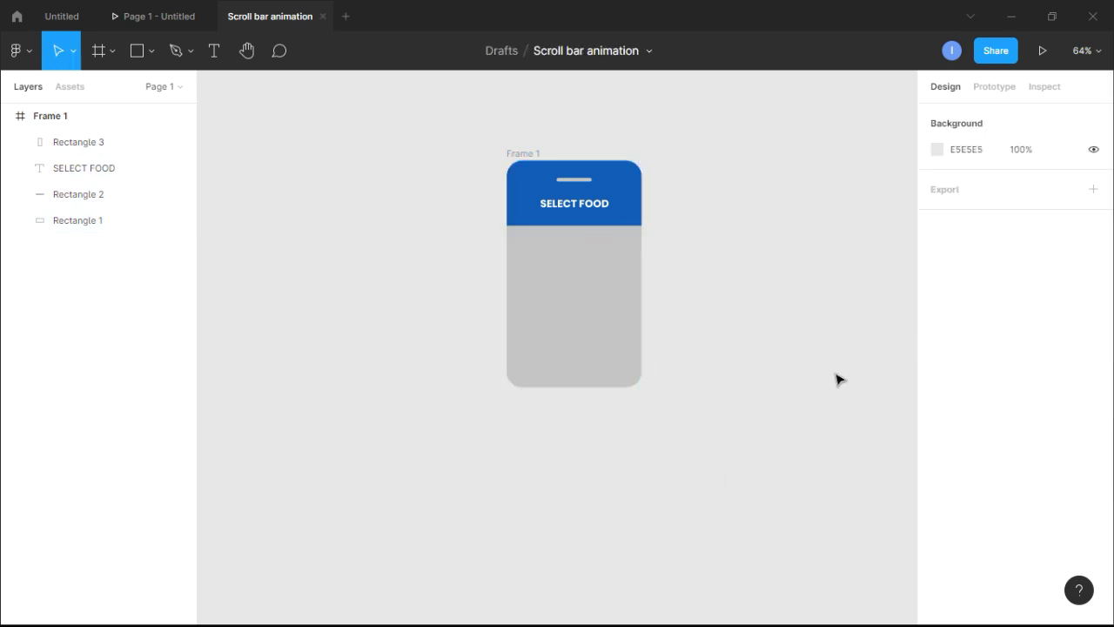
left_click(100, 146)
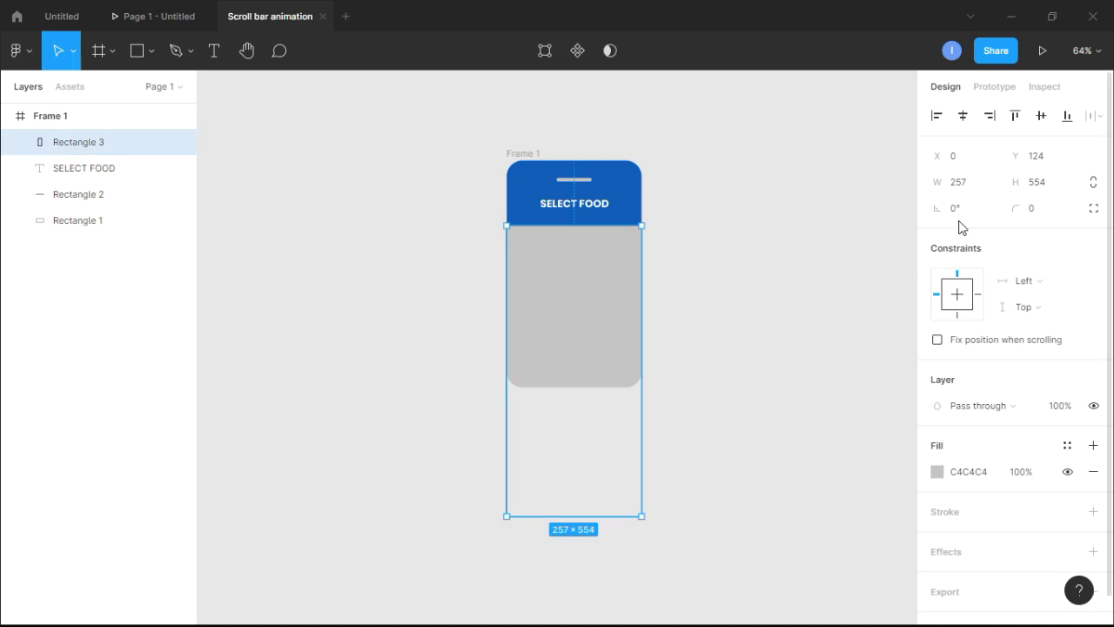
left_click(48, 118)
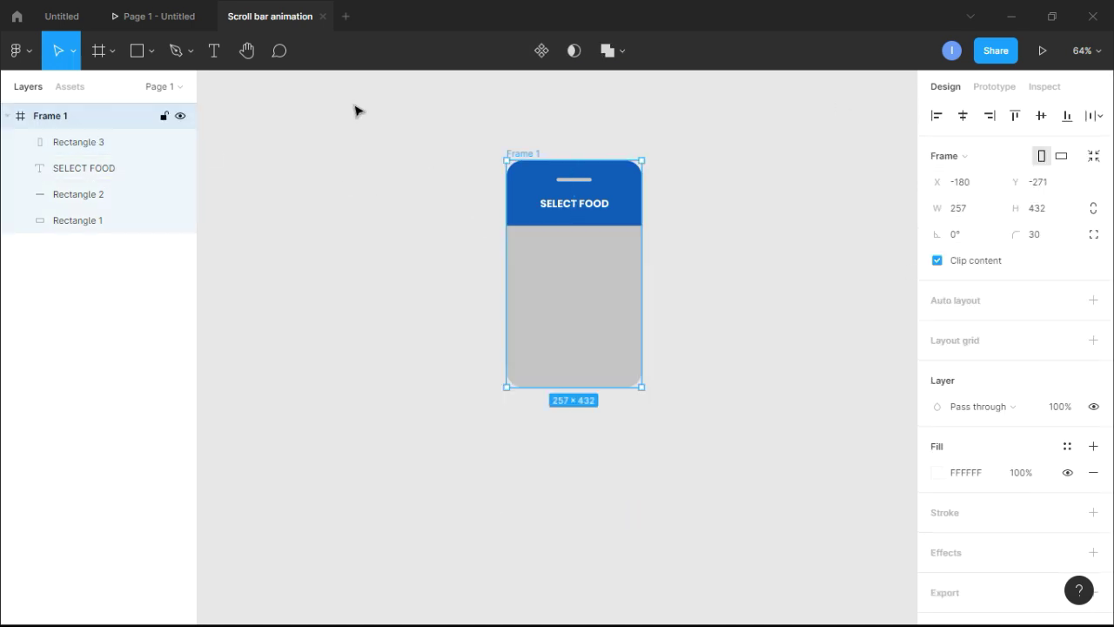
left_click(938, 261)
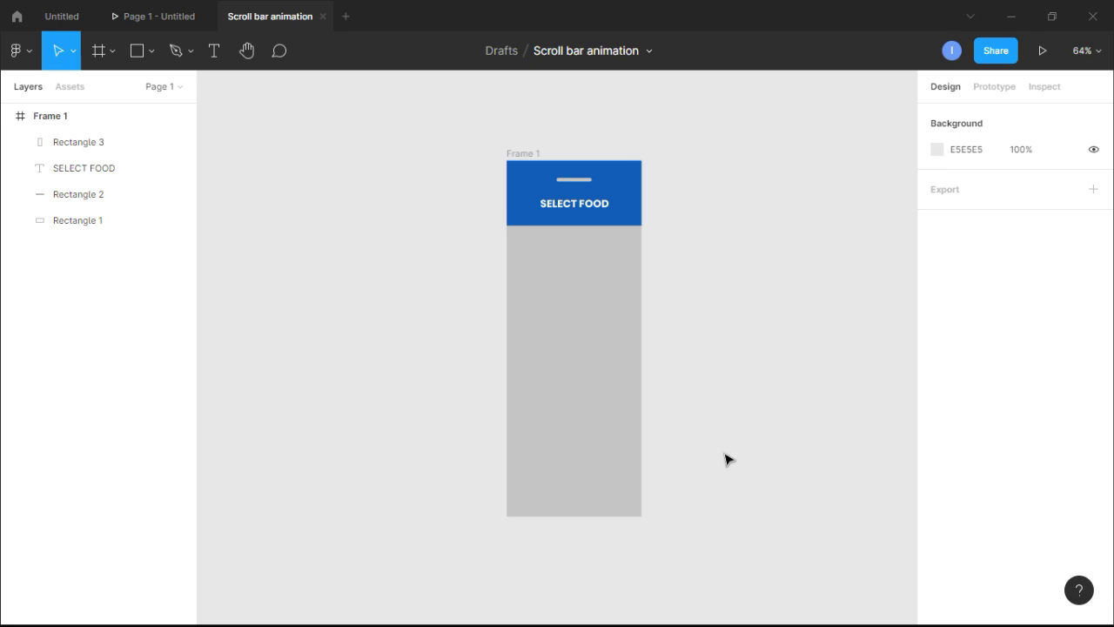
Change the tall grey rectangle's fill to white FFFFFF
left_click(607, 482)
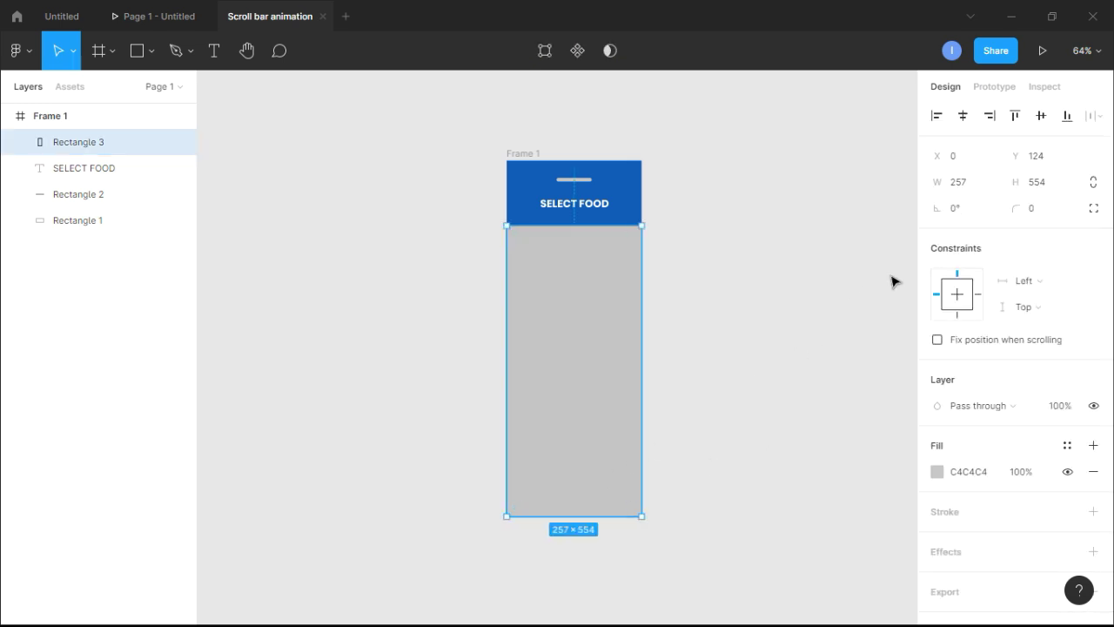
left_click(939, 472)
left_click_drag(771, 299, 691, 221)
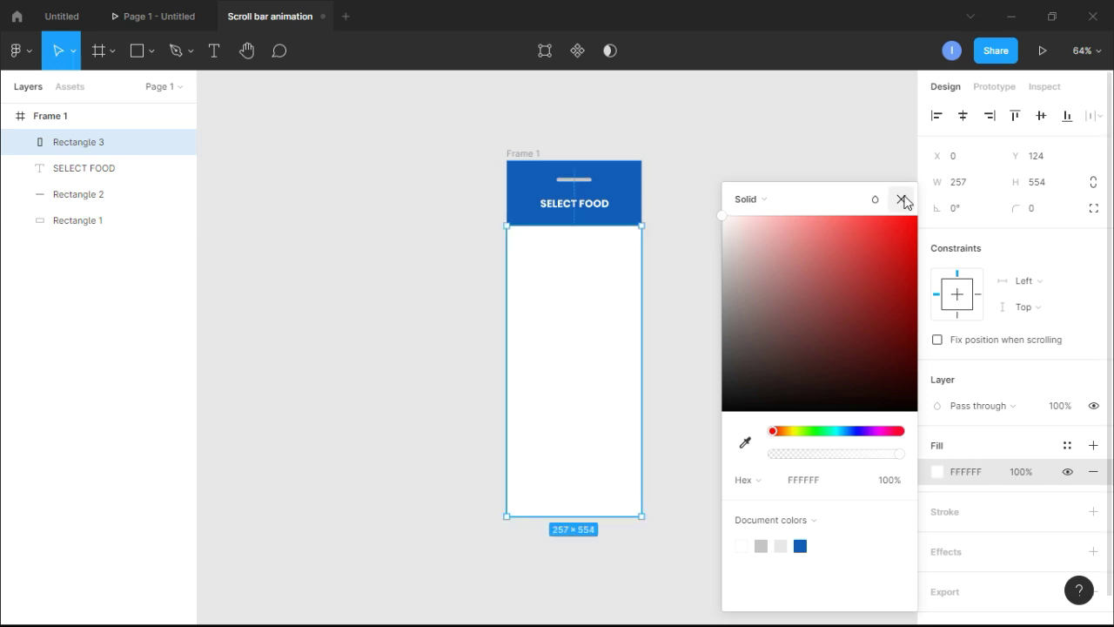
left_click(904, 202)
left_click(856, 206)
Add the text "Chicken" near the upper left of the white area below the header
left_click(604, 349)
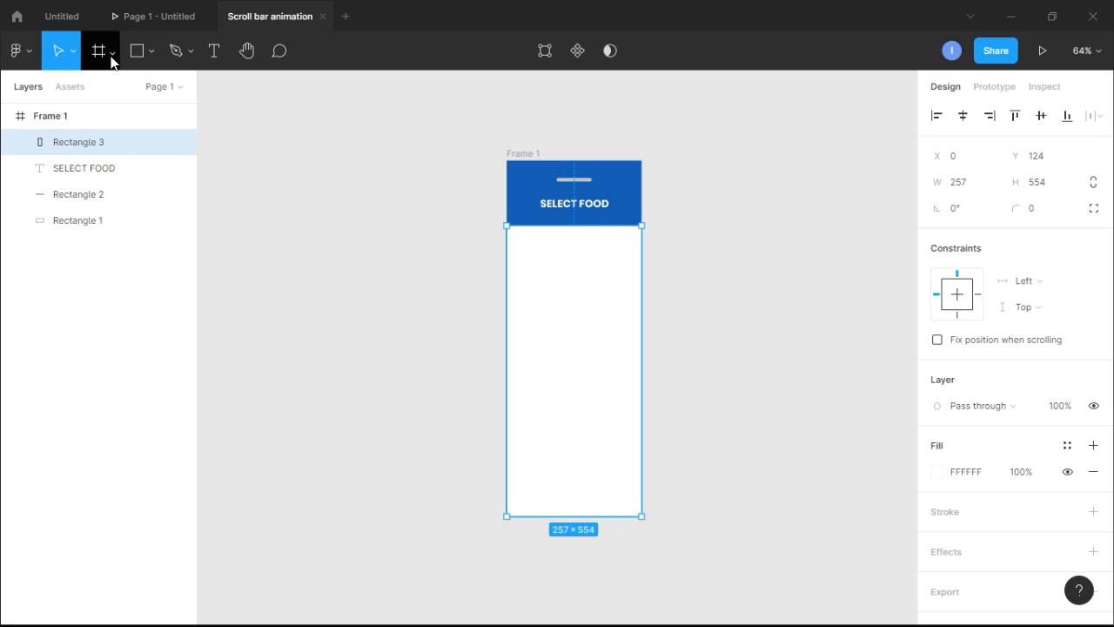
left_click(215, 49)
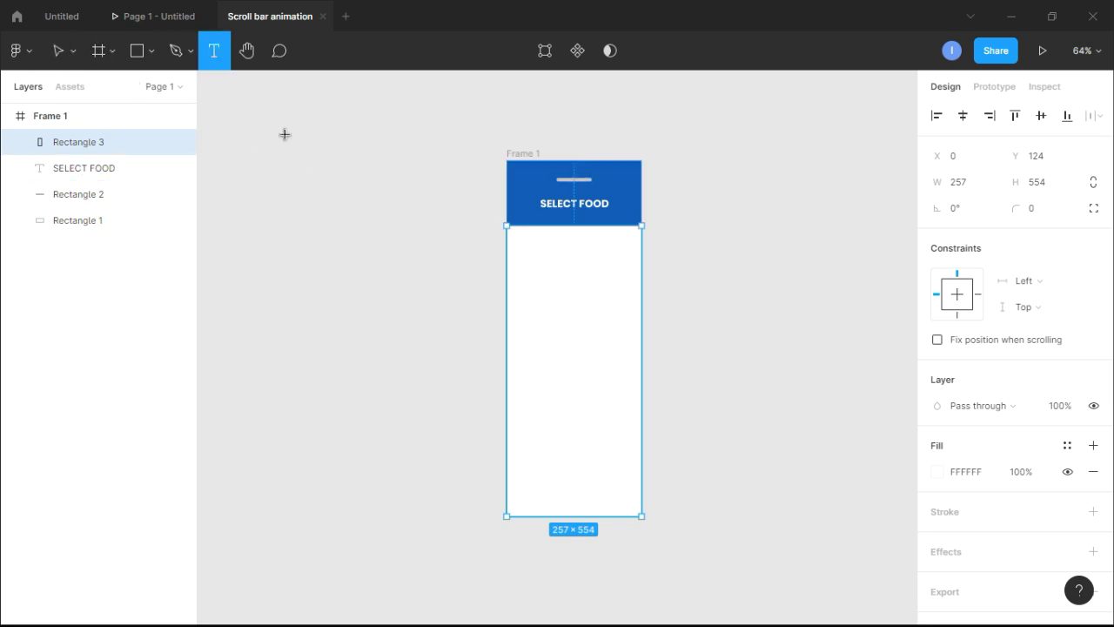
left_click(520, 265)
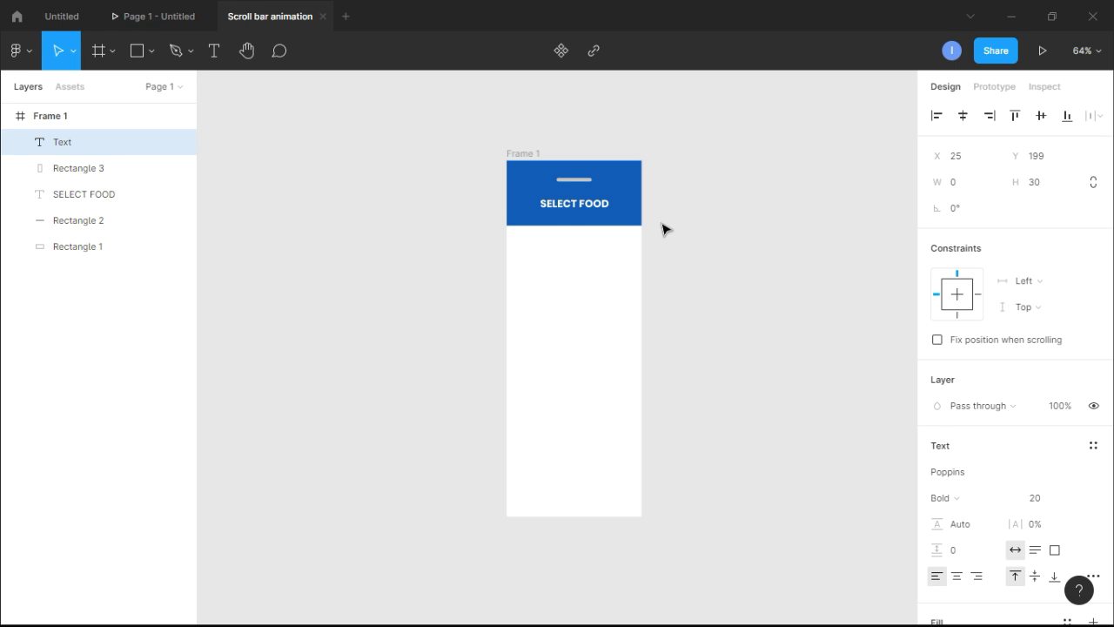
type("Chicken")
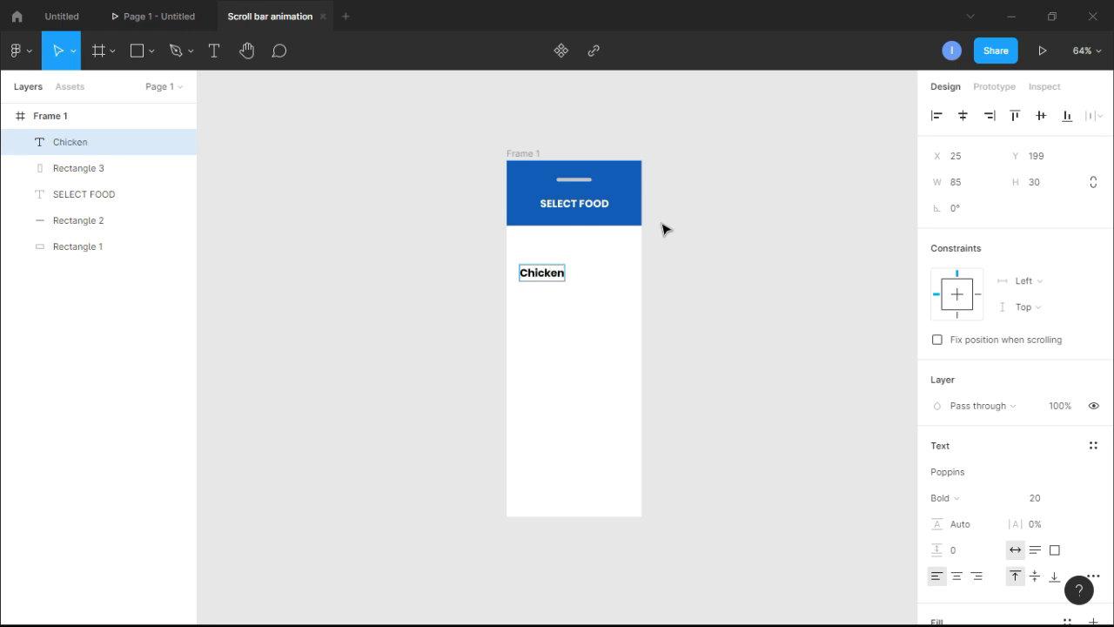
key("Escape")
left_click(684, 254)
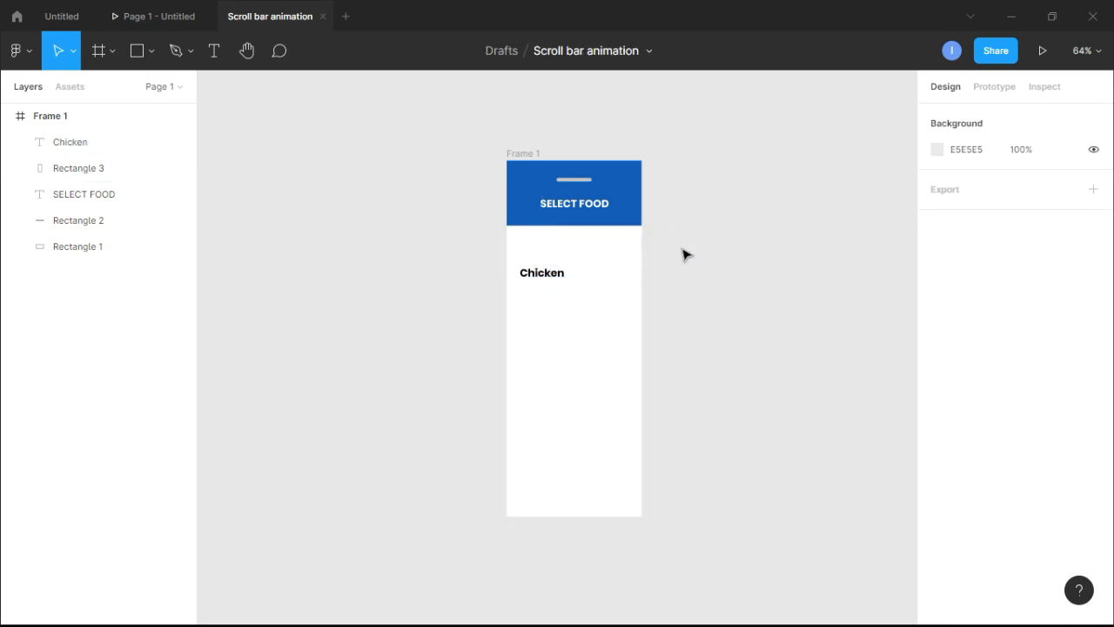
Set the Chicken text's weight to Regular and move it up closer to the header, slightly to the right
left_click(564, 276)
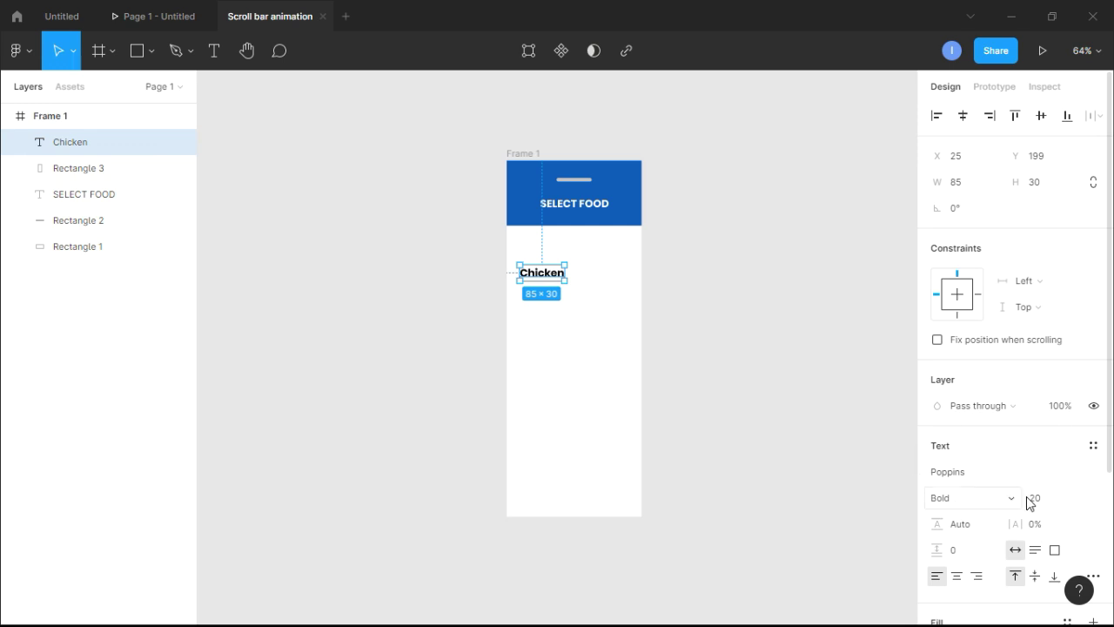
left_click(991, 498)
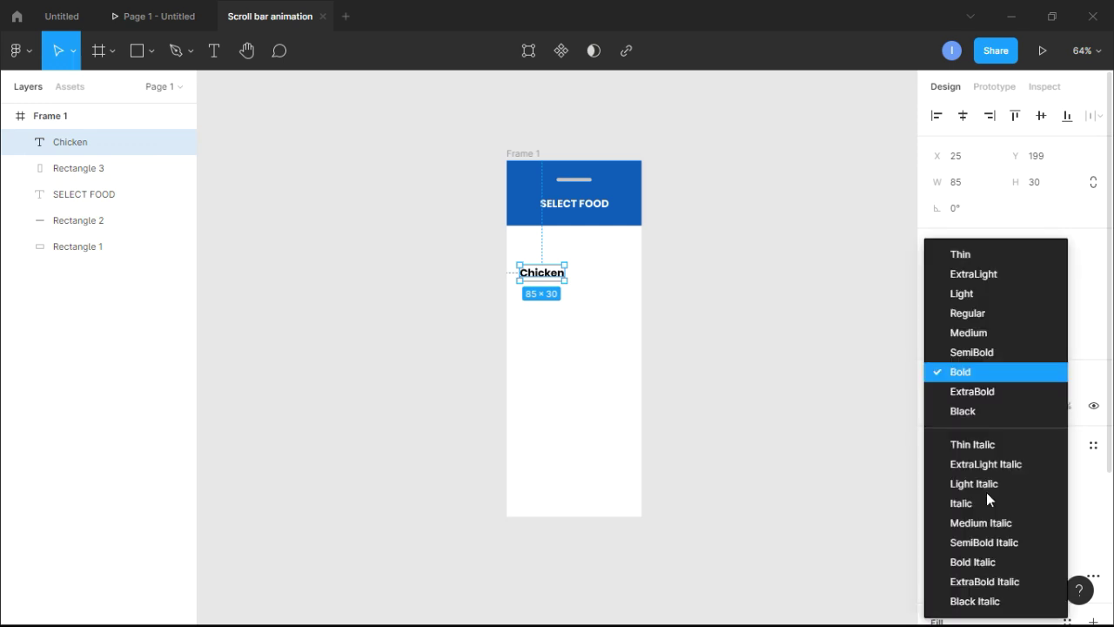
left_click(968, 313)
left_click_drag(548, 270, 555, 252)
left_click(765, 251)
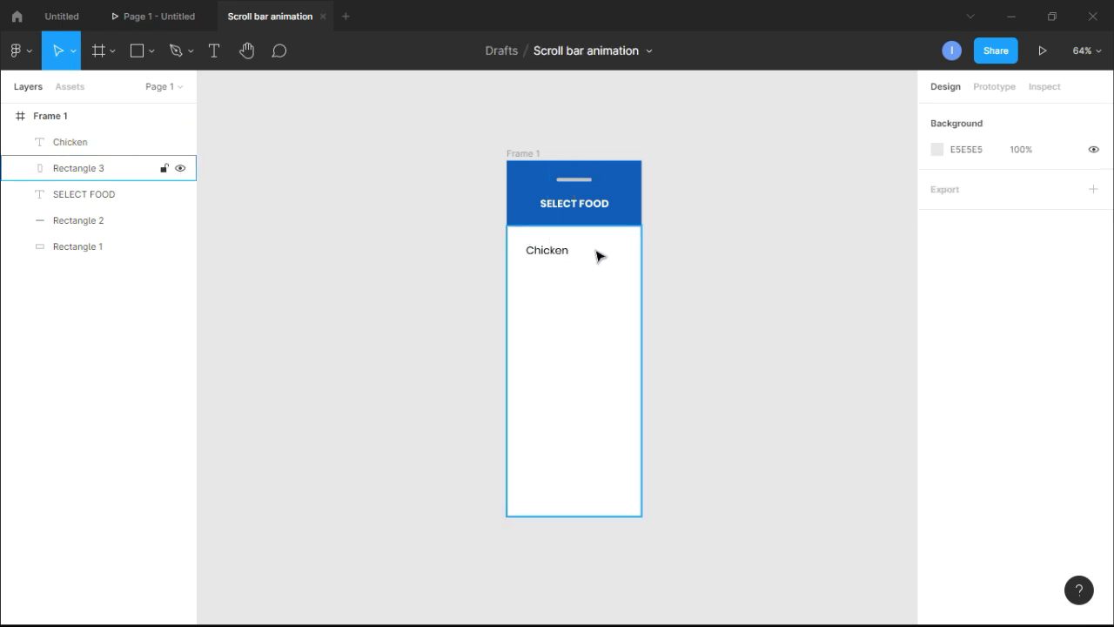
Duplicate the Chicken text three times down the white area at roughly even spacing and select the lowest copy
left_click_drag(557, 254, 557, 369)
left_click(670, 349)
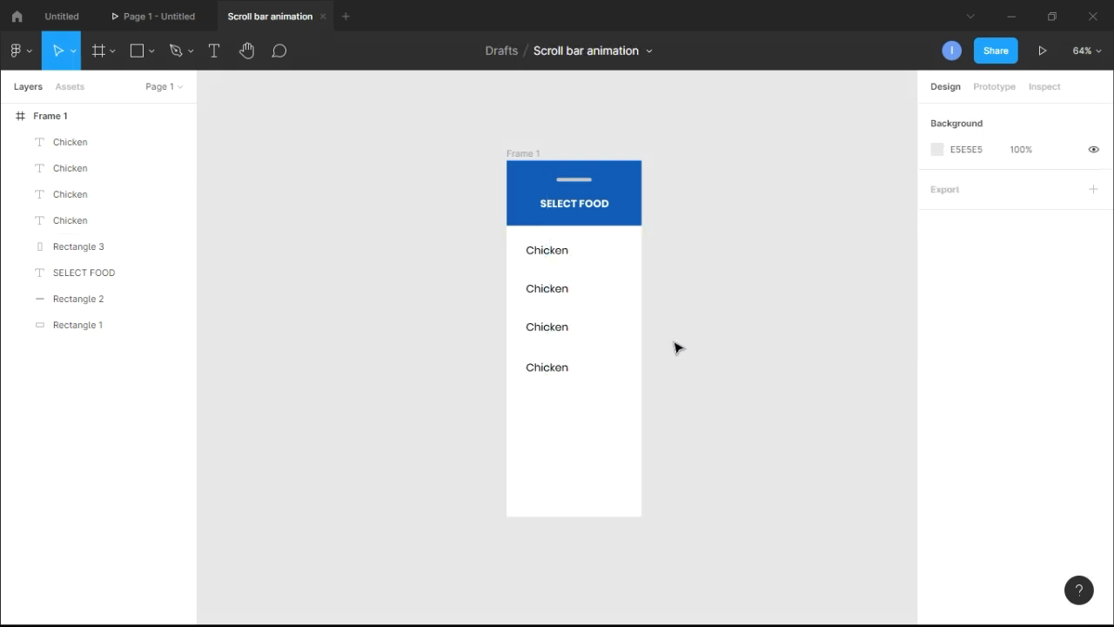
left_click(74, 148)
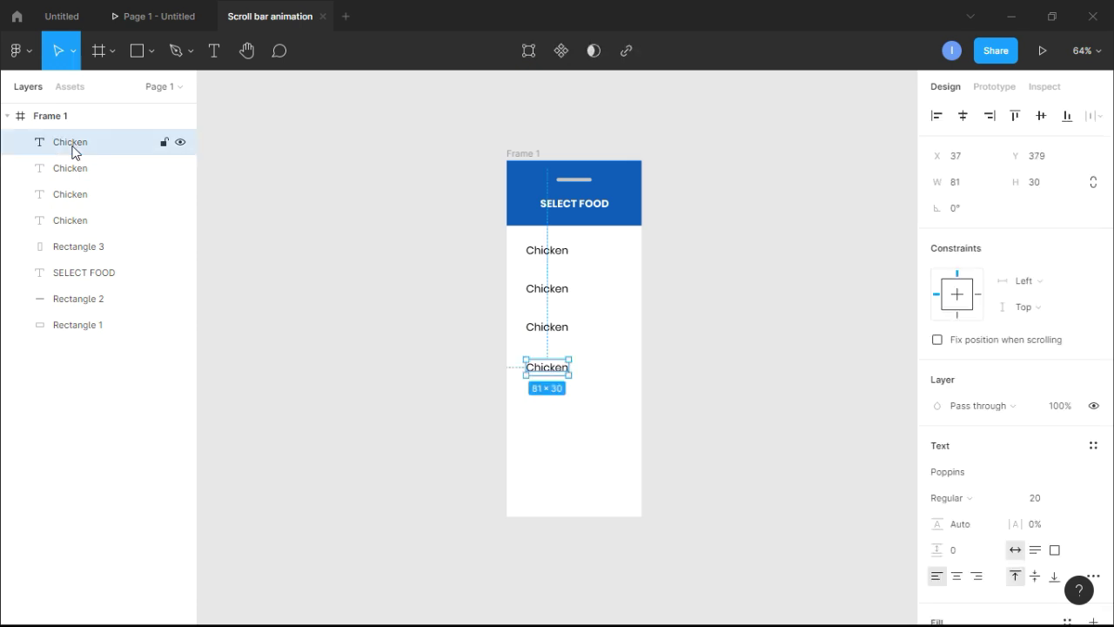
Duplicate the lower three Chicken texts together and place the copies below the fourth one, aligned with the list
left_click(82, 168, "shift")
left_click(85, 194, "shift")
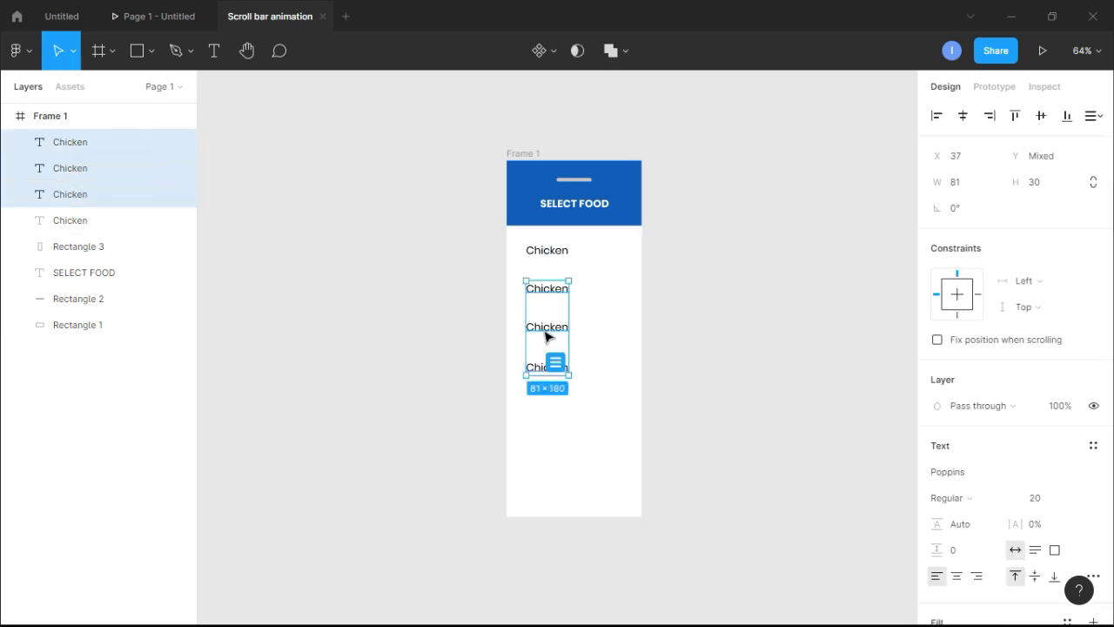
left_click_drag(550, 334, 547, 454)
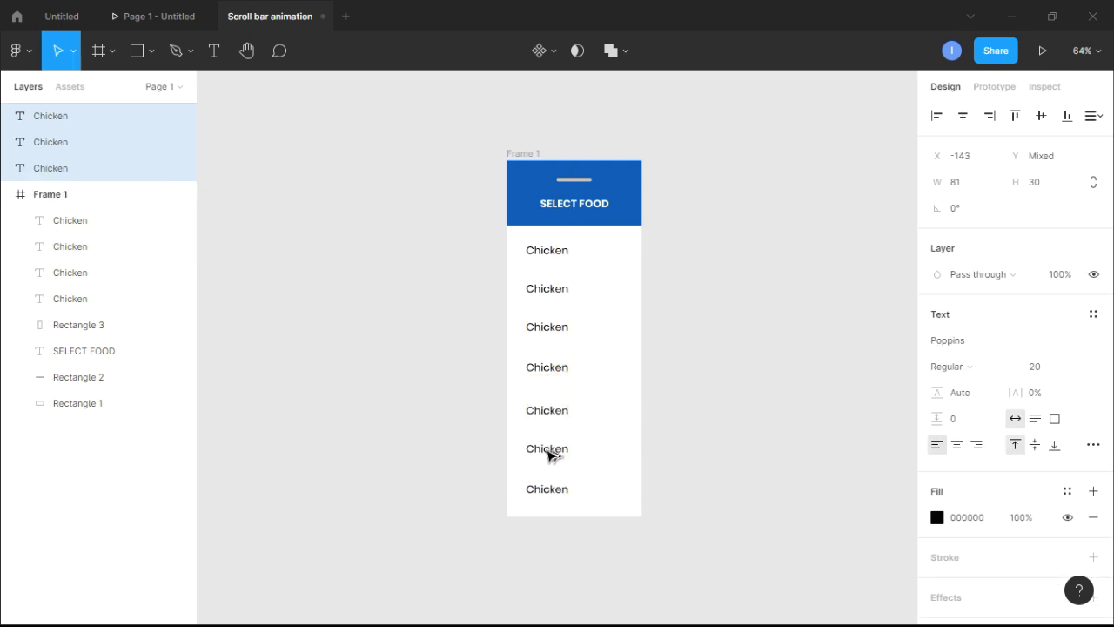
left_click(699, 293)
Change the second food name in the list to "Pizza" and the third to "Hot Dogs"
left_click(551, 294)
double_click(551, 291)
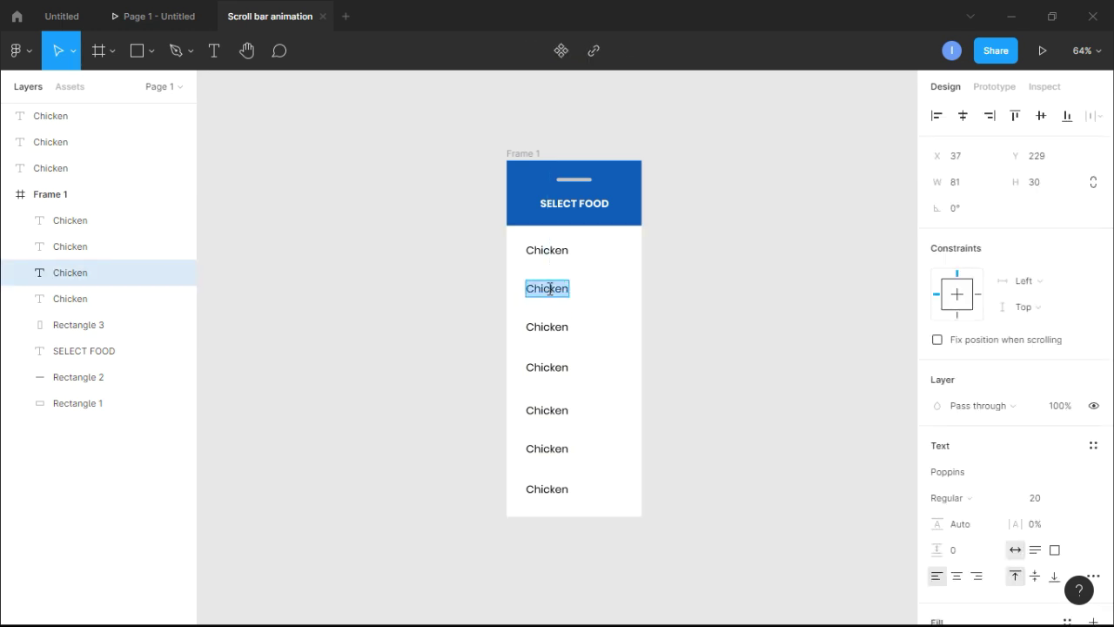
type("Pizza")
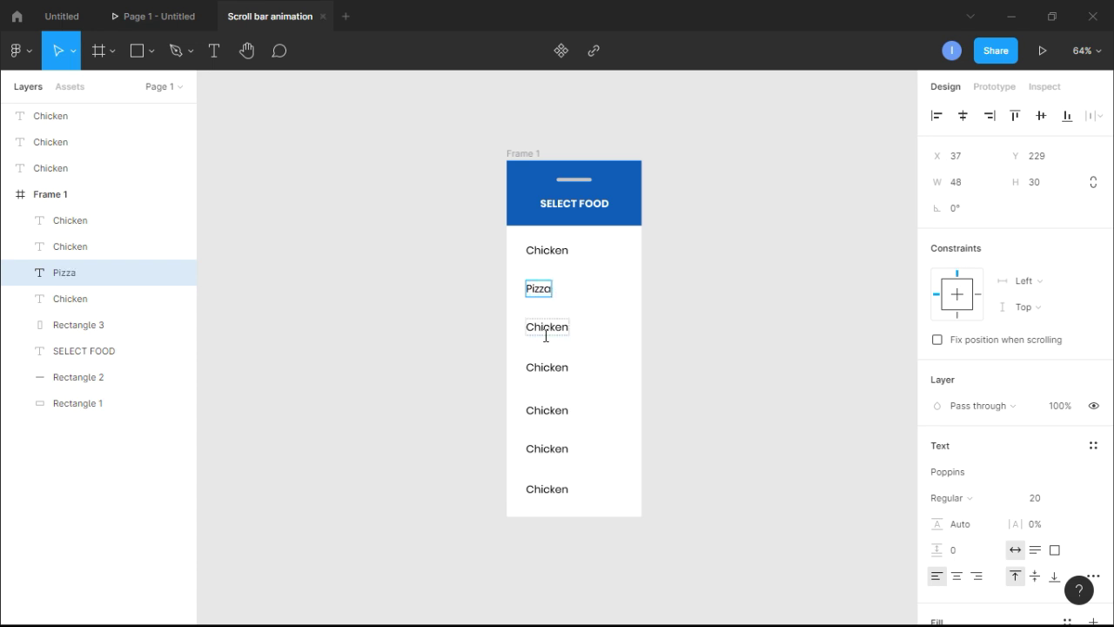
left_click(544, 329)
double_click(544, 336)
type("H")
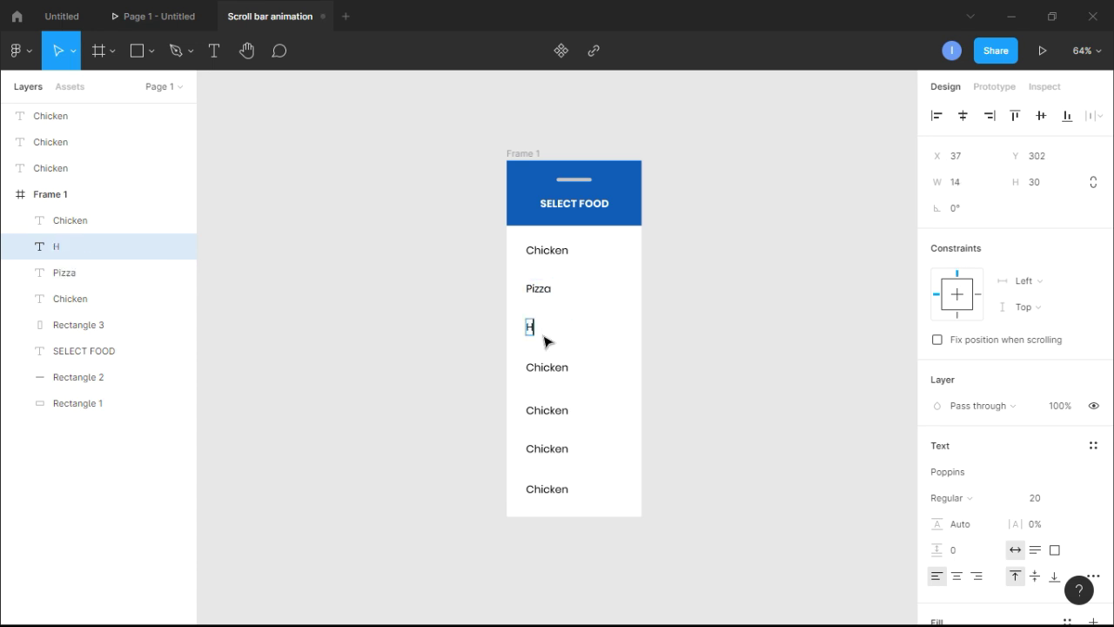
type("ot Dogs")
key("Escape")
Change the fourth food name to "Beef Burger" and the fifth to "French Fries"
left_click(561, 367)
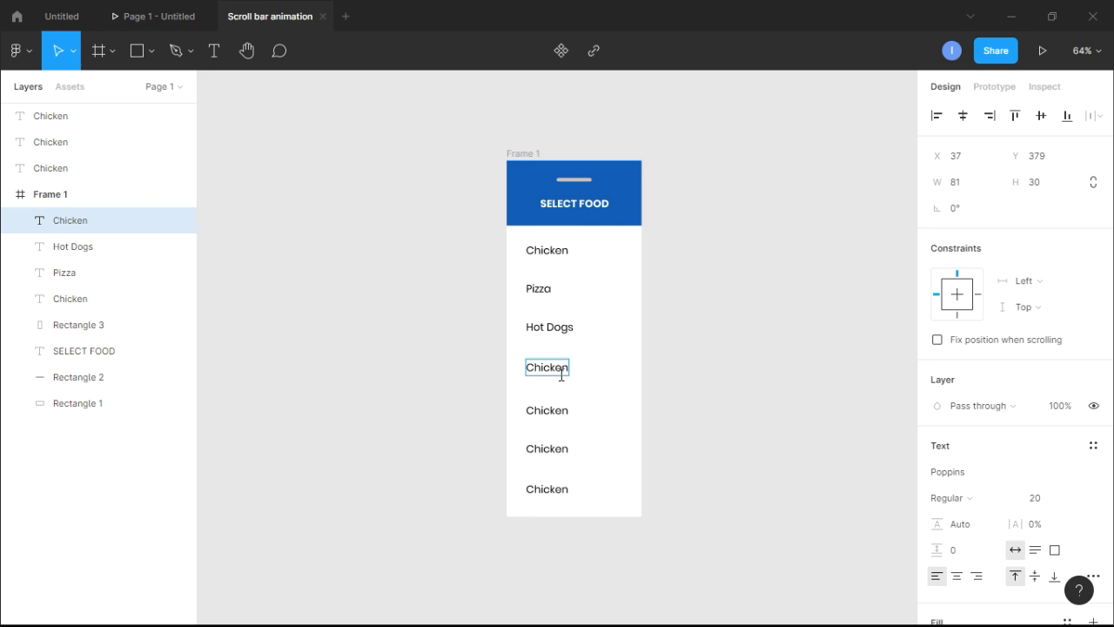
double_click(561, 376)
type("Beff")
type(" B")
type("urger")
left_click(560, 414)
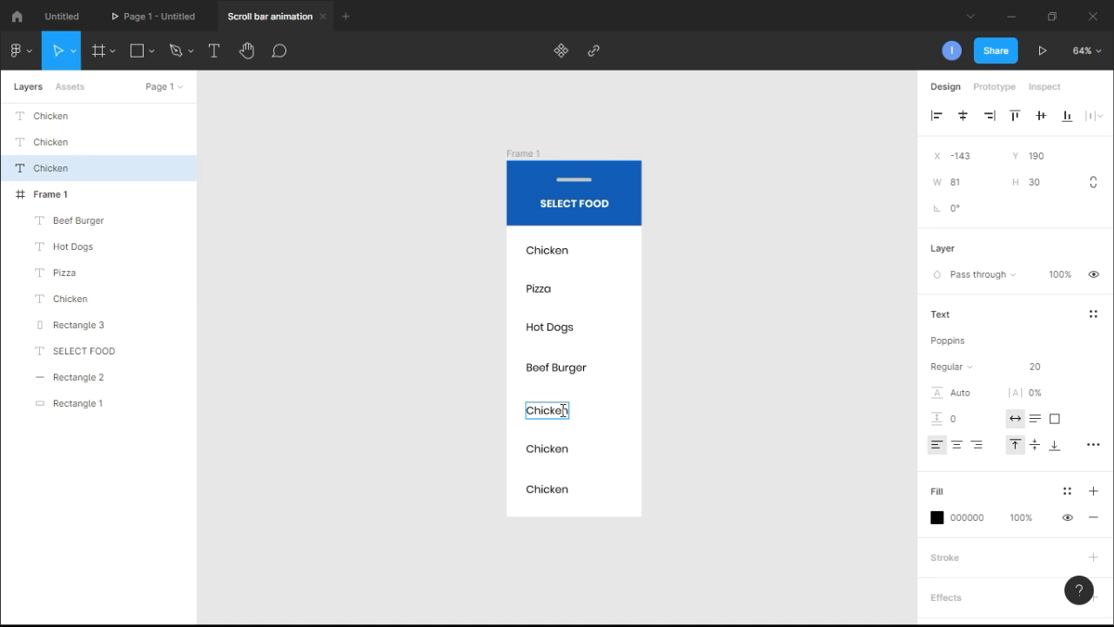
double_click(563, 411)
type("Fren")
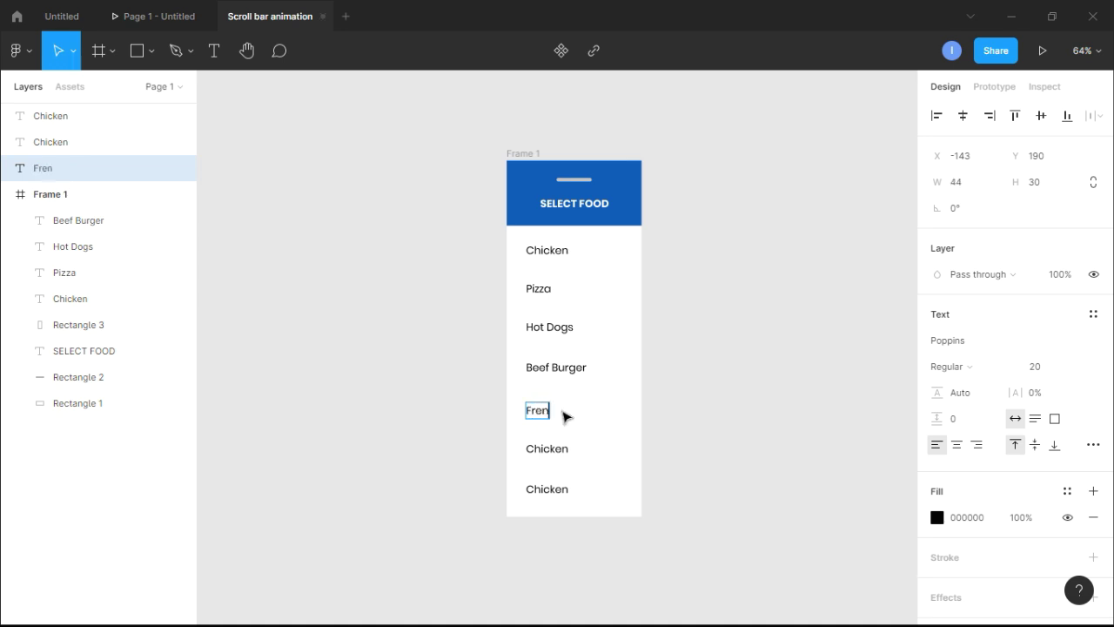
type("ch Fries")
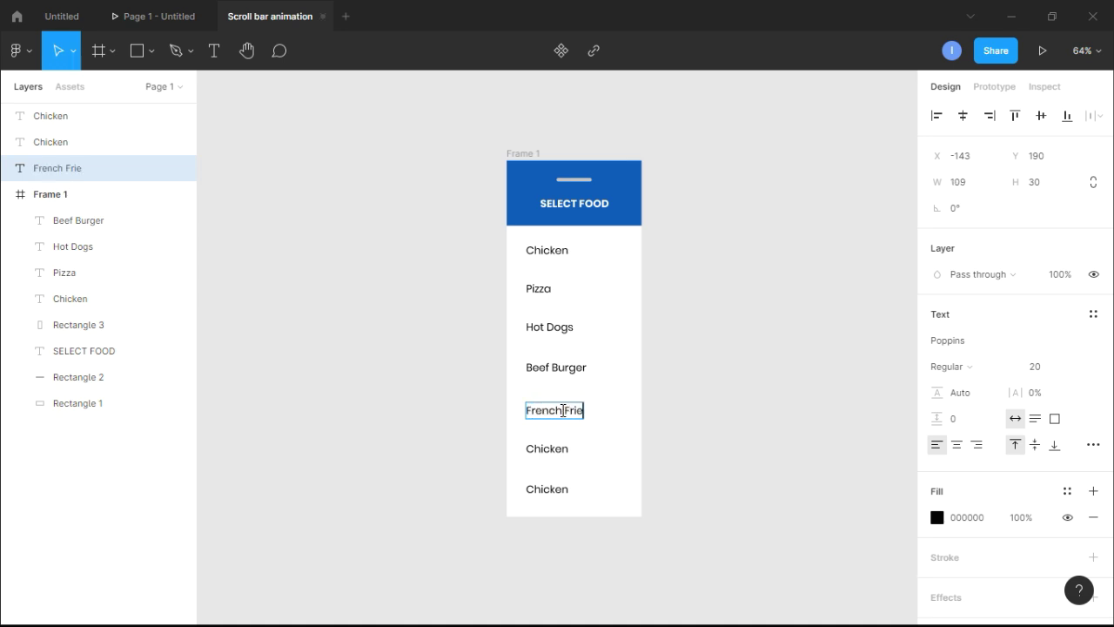
Change the sixth food name to "Ice cream" and the last one to "Banana"
left_click(556, 448)
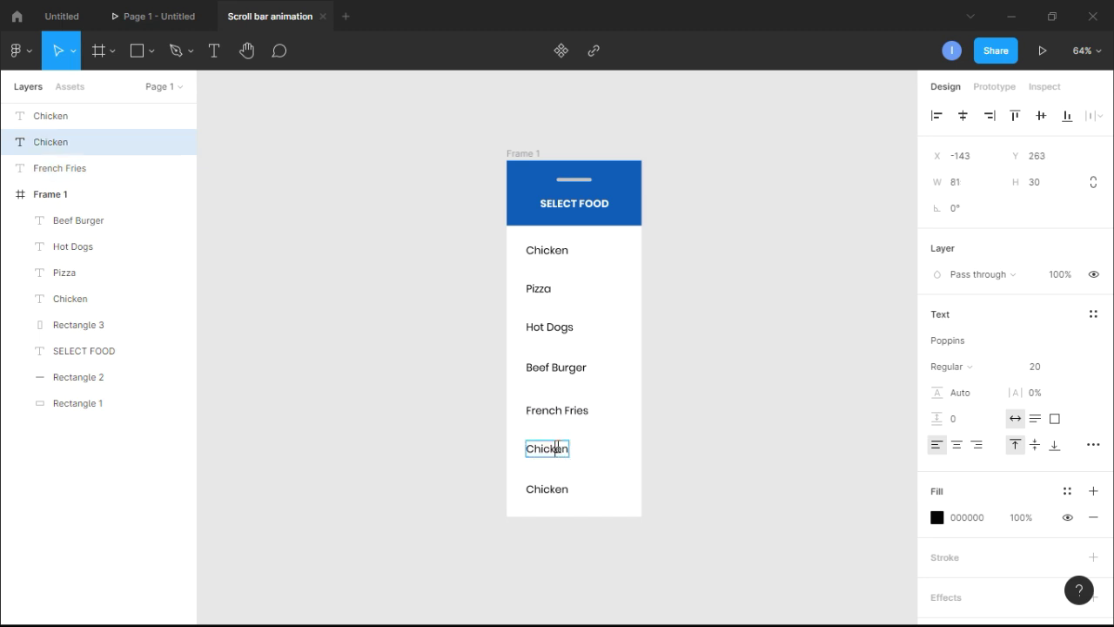
double_click(558, 446)
type("Ice")
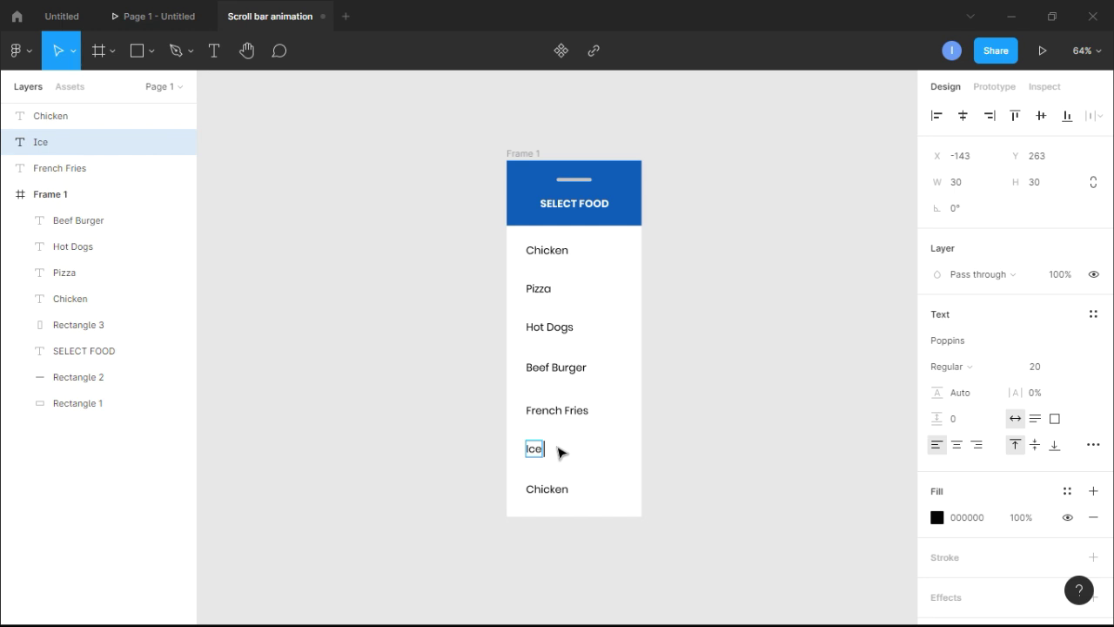
type(" cream")
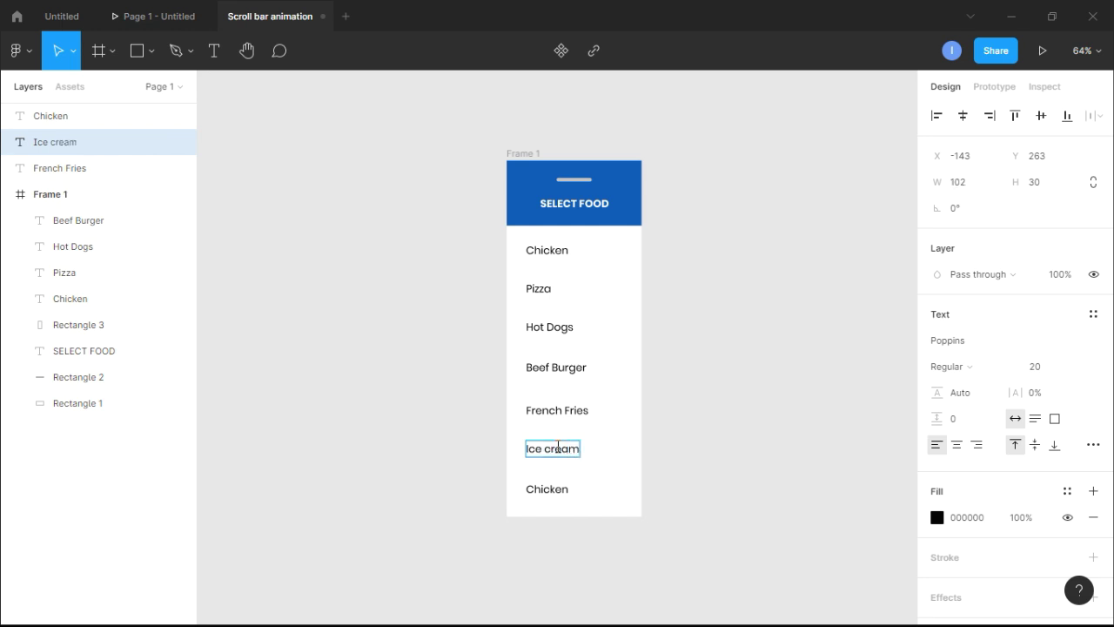
left_click(557, 490)
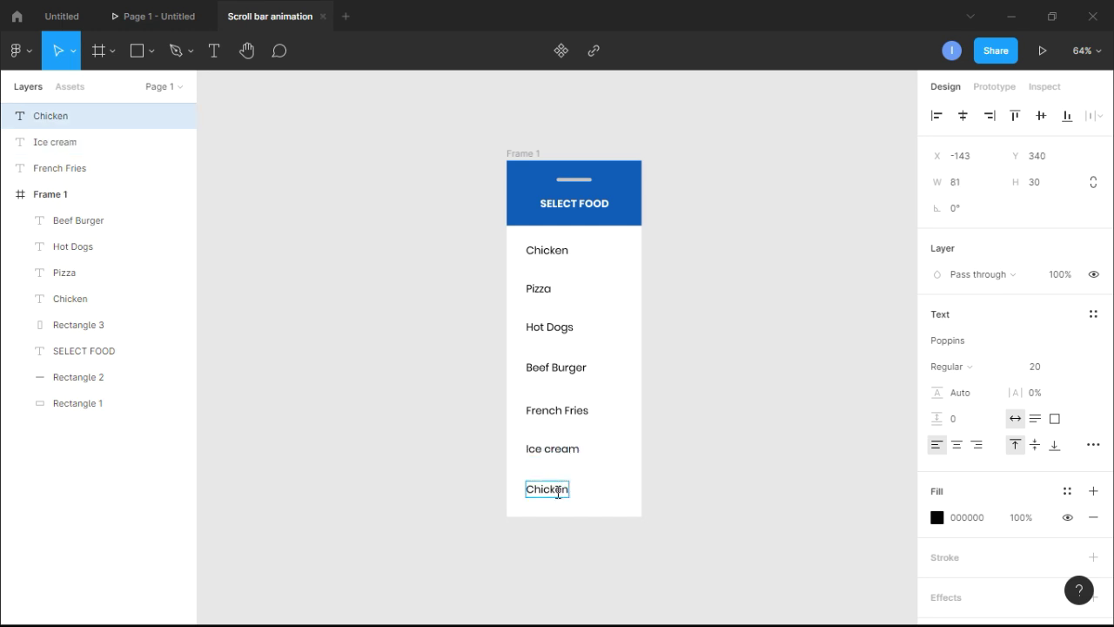
double_click(557, 492)
type("Banana")
key("Escape")
left_click(667, 337)
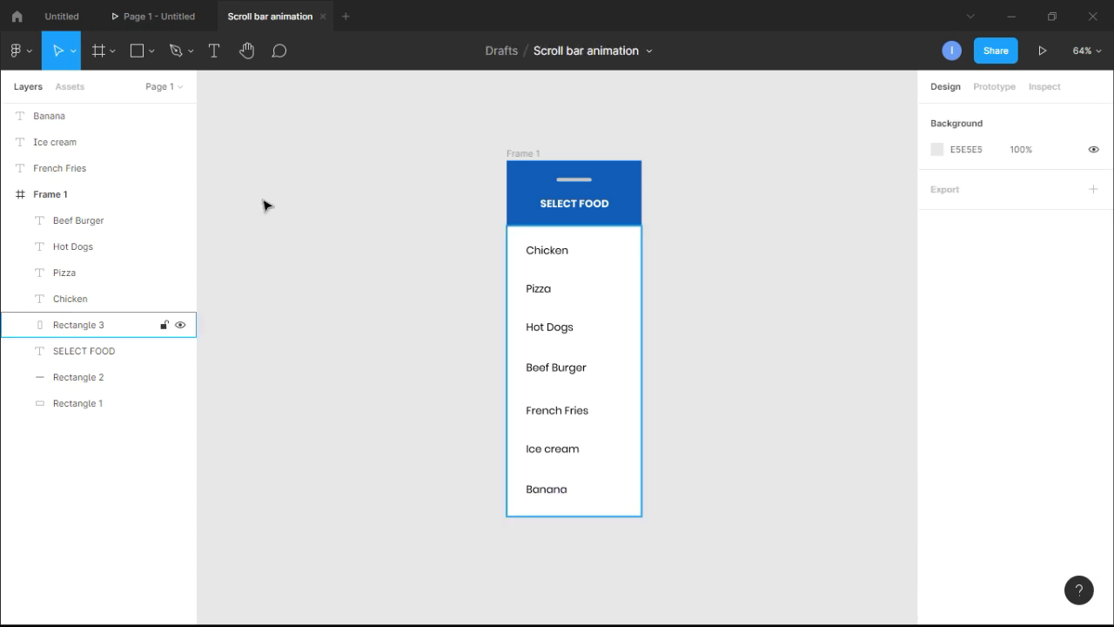
Move the Banana, Ice cream and French Fries layers into Frame 1, between the Chicken layer and Rectangle 3
left_click(67, 118)
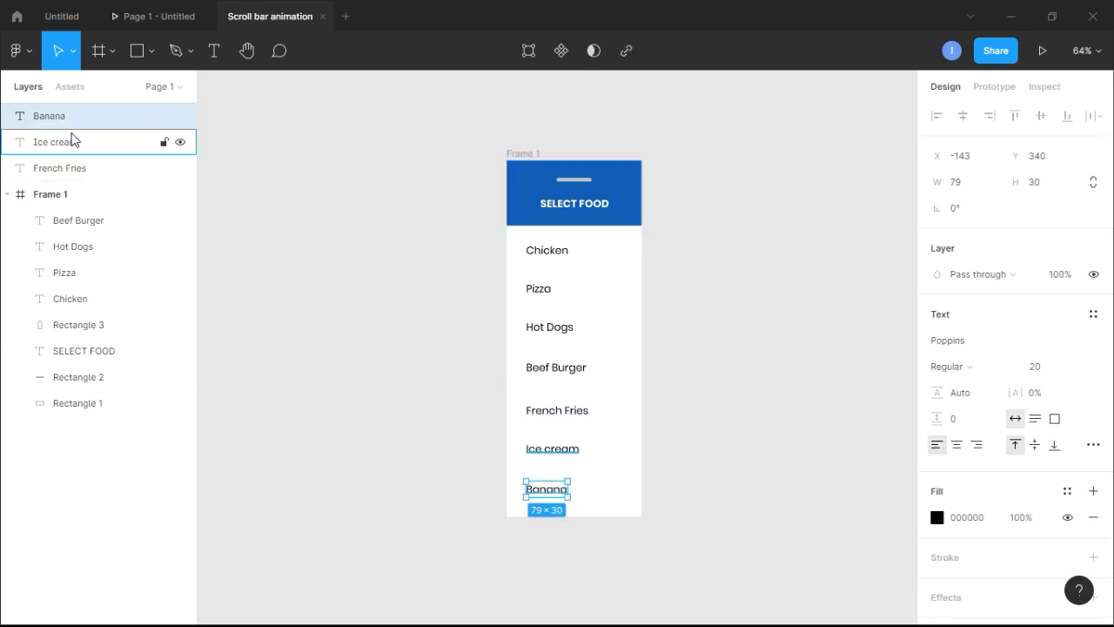
left_click(72, 144, "shift")
left_click(76, 167, "shift")
left_click_drag(75, 144, 85, 306)
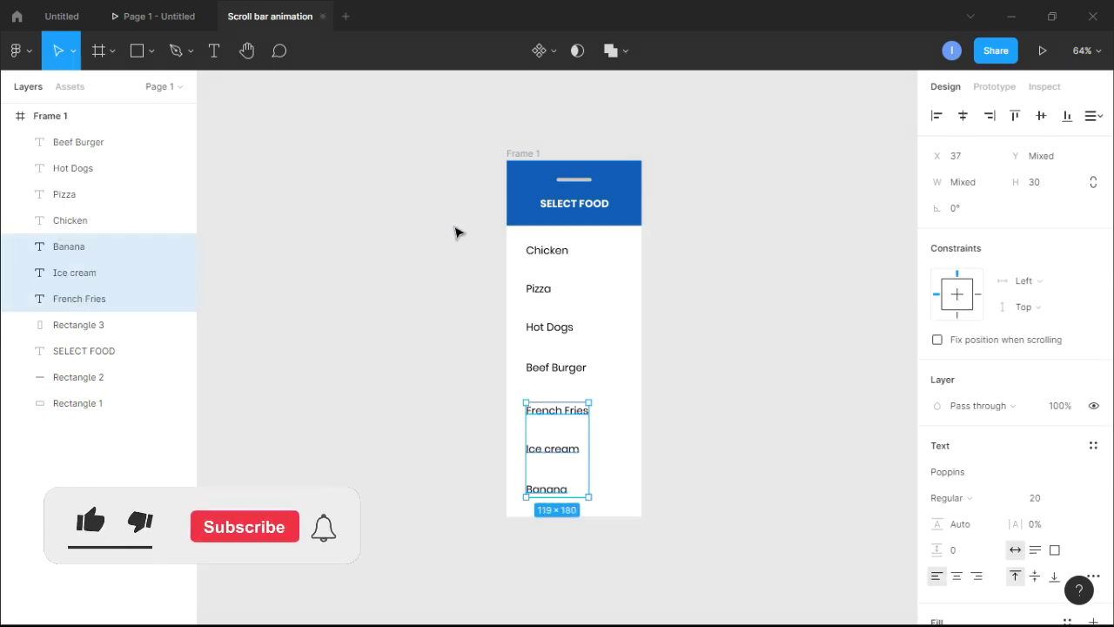
left_click(372, 214)
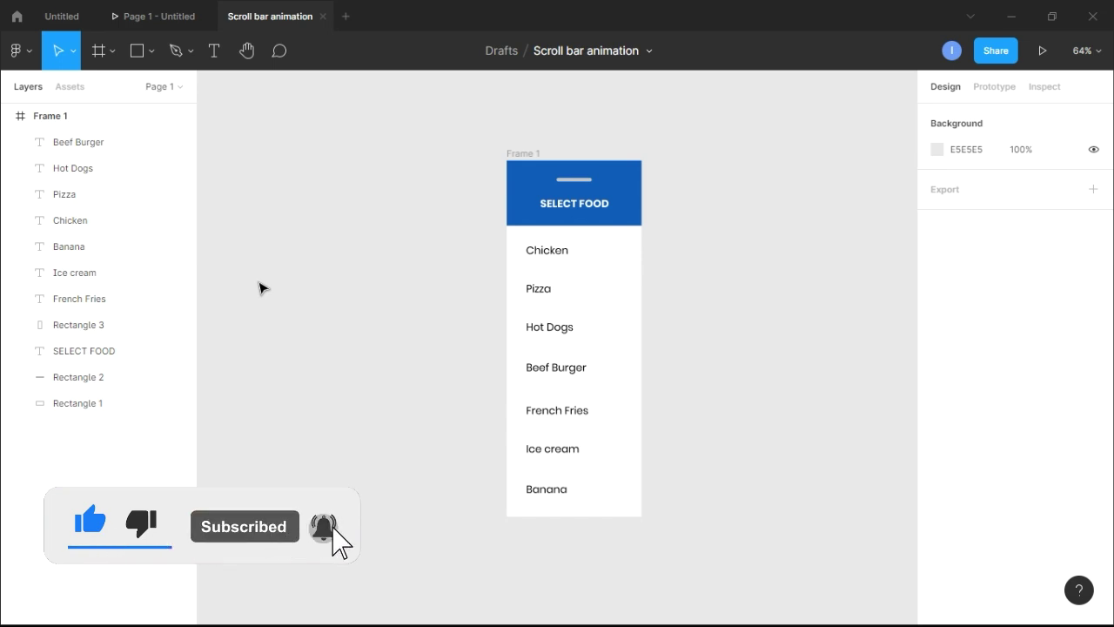
Group all seven food name texts together with the white Rectangle 3 behind them
left_click(587, 301)
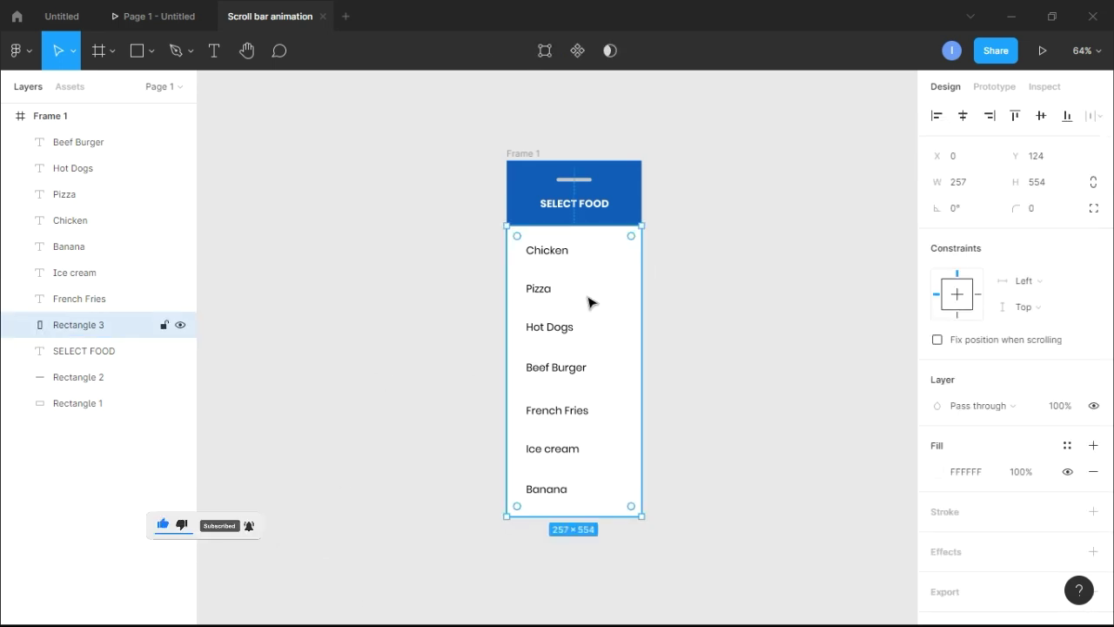
left_click(93, 298, "shift")
left_click(82, 272)
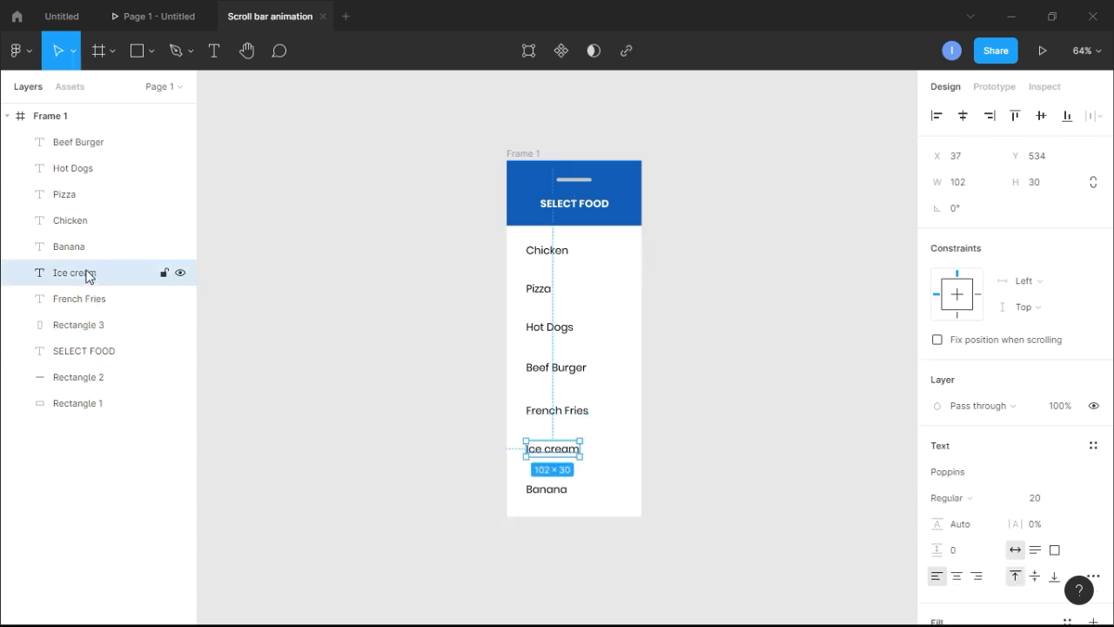
left_click(82, 246, "shift")
left_click(82, 220, "shift")
left_click(80, 192, "shift")
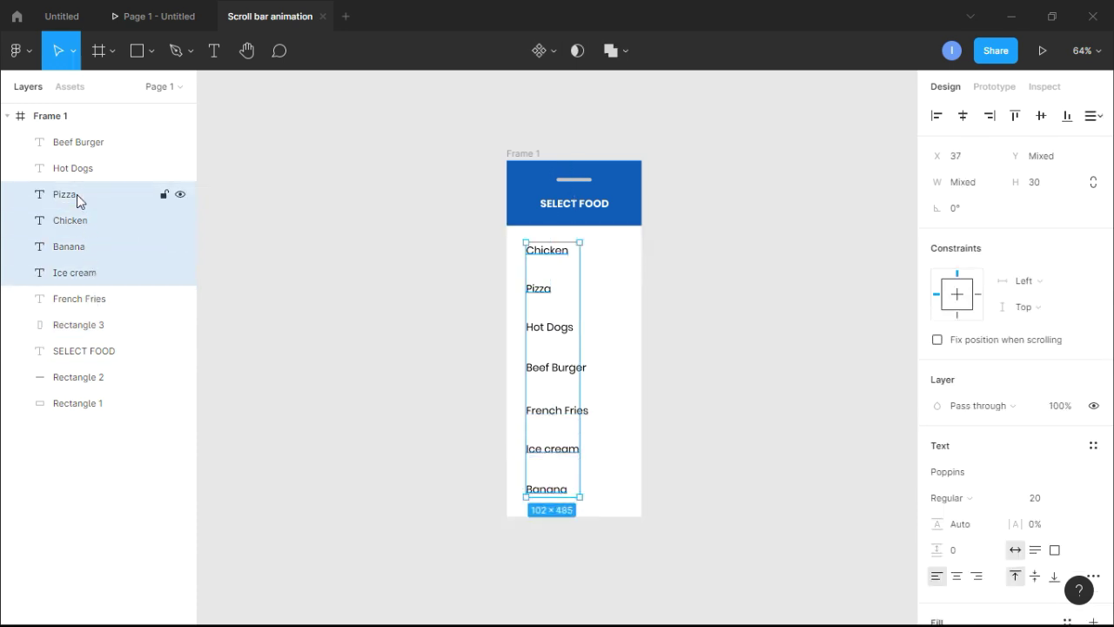
left_click(87, 167, "shift")
left_click(87, 144, "shift")
left_click(92, 288, "shift")
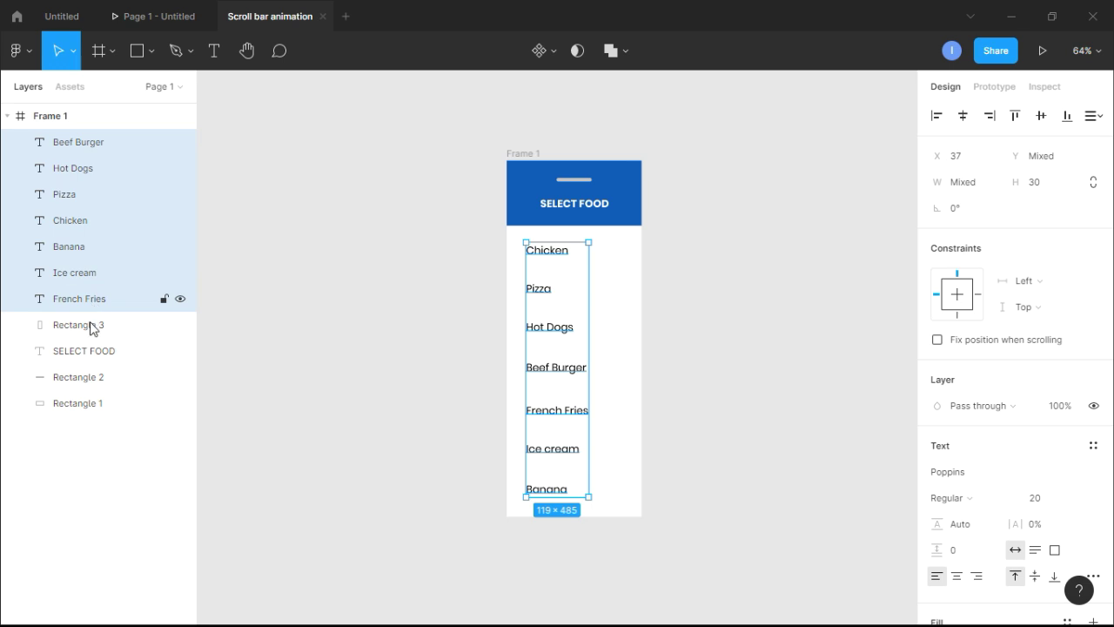
left_click(93, 324, "shift")
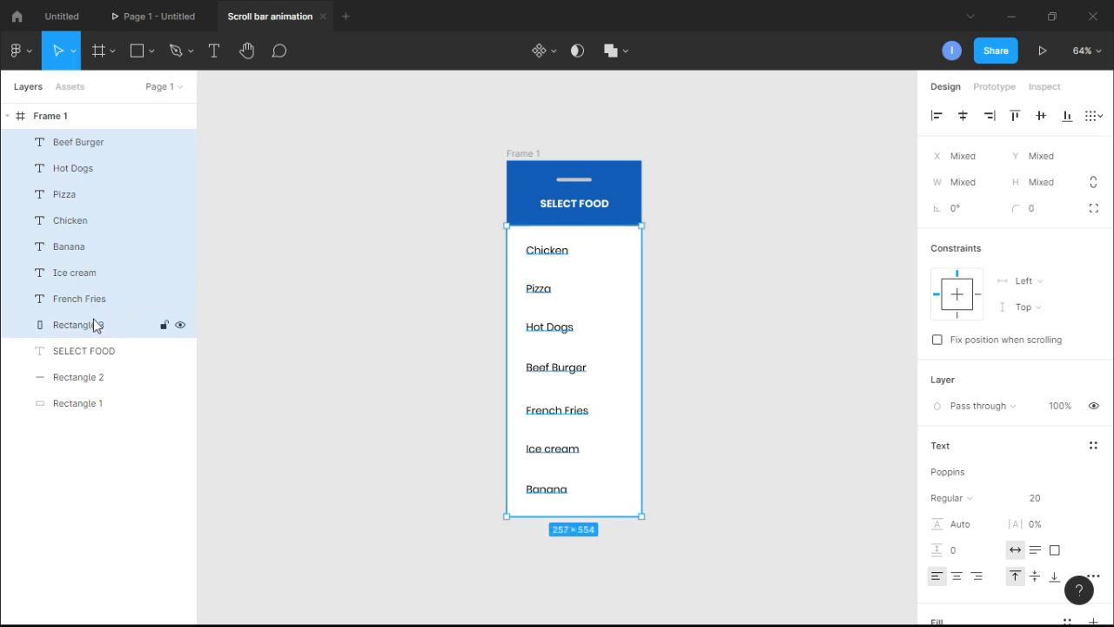
right_click(88, 306)
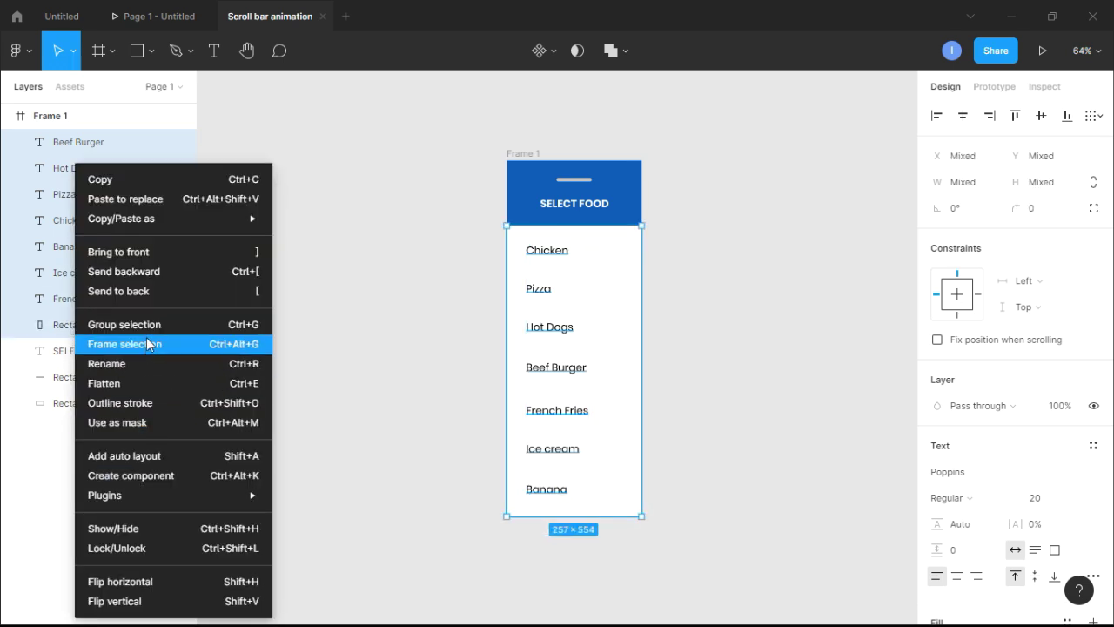
left_click(132, 325)
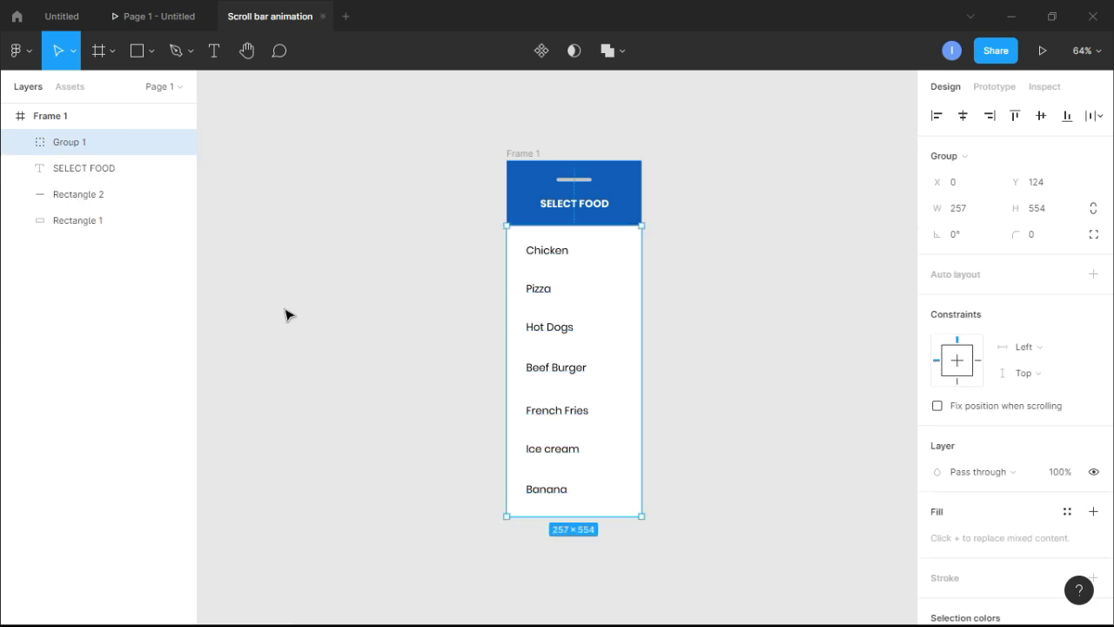
Rename the new group as "Food items"
double_click(80, 143)
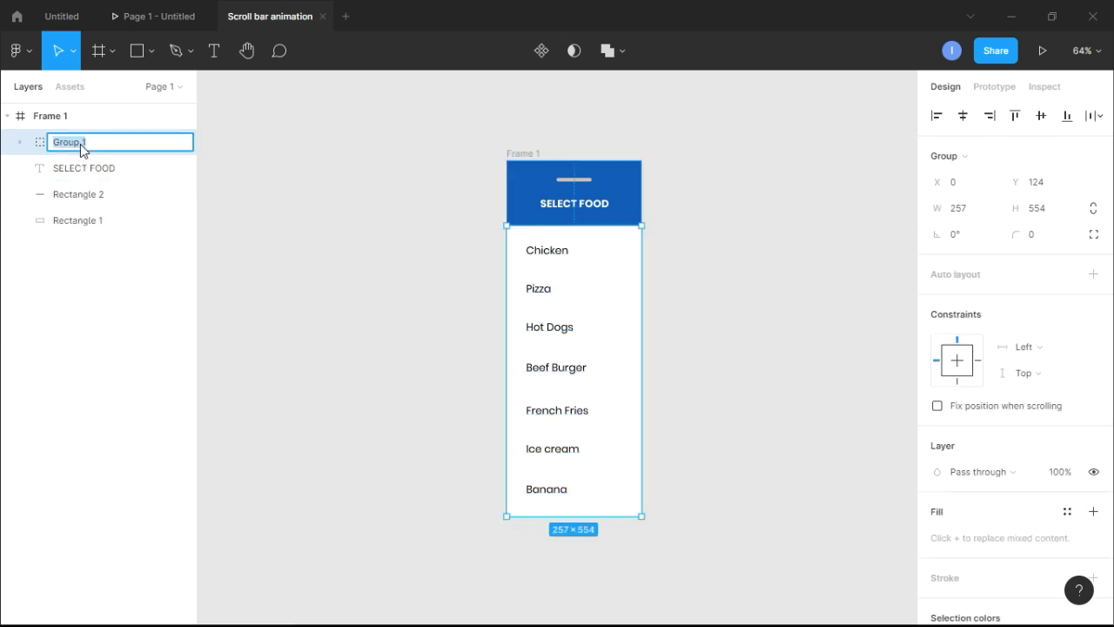
type("Food ite")
key("Return")
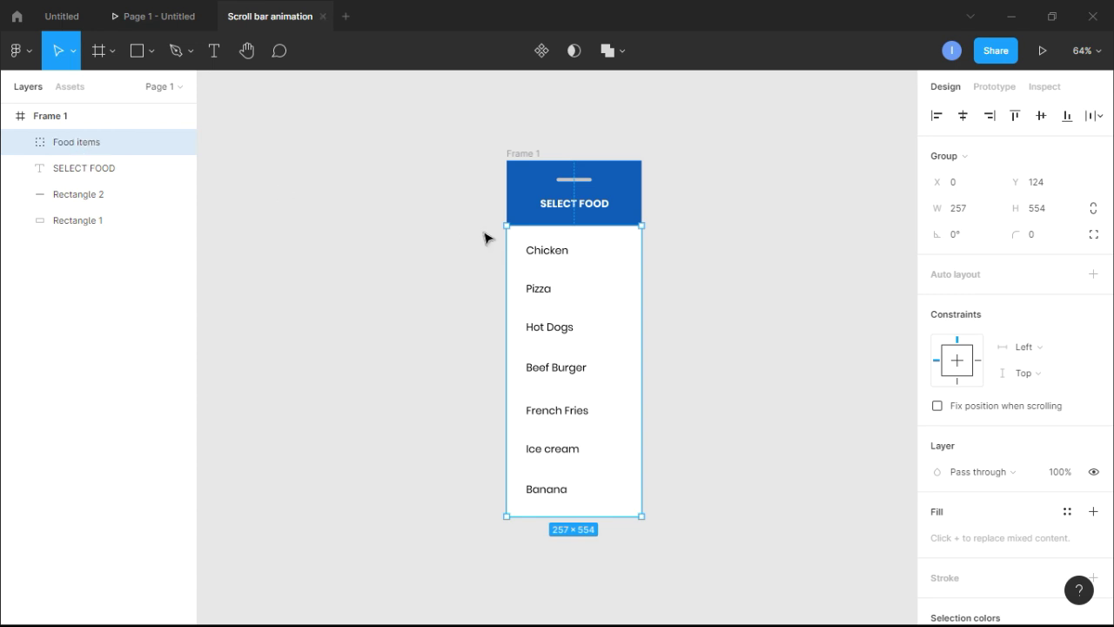
left_click(339, 184)
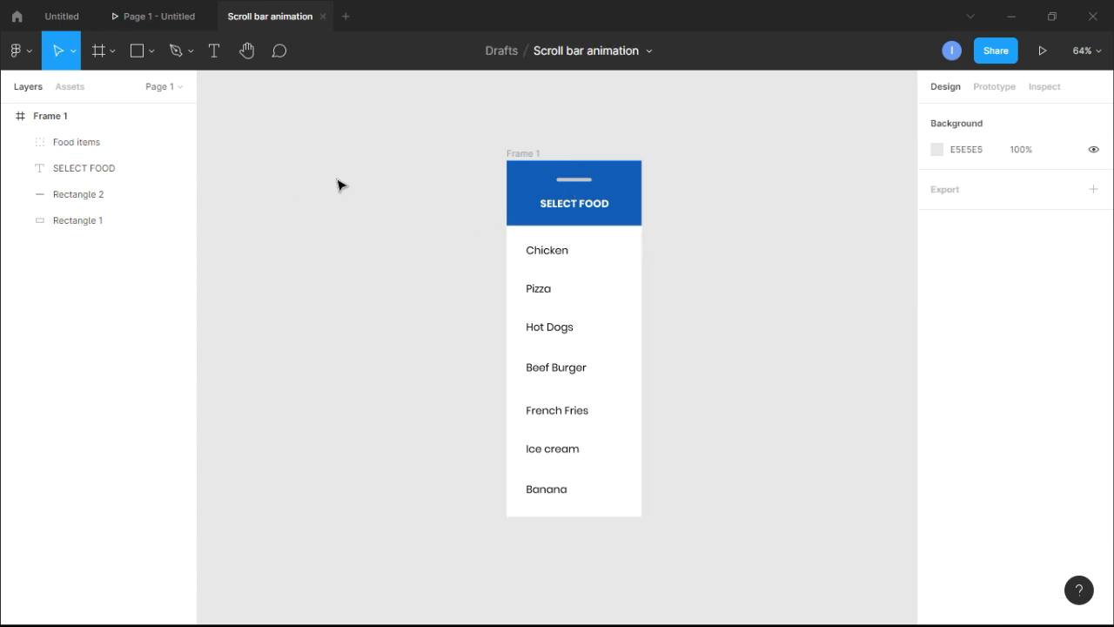
Turn on Clip content for Frame 1 so the food list is cut off at the frame's edge
left_click(40, 118)
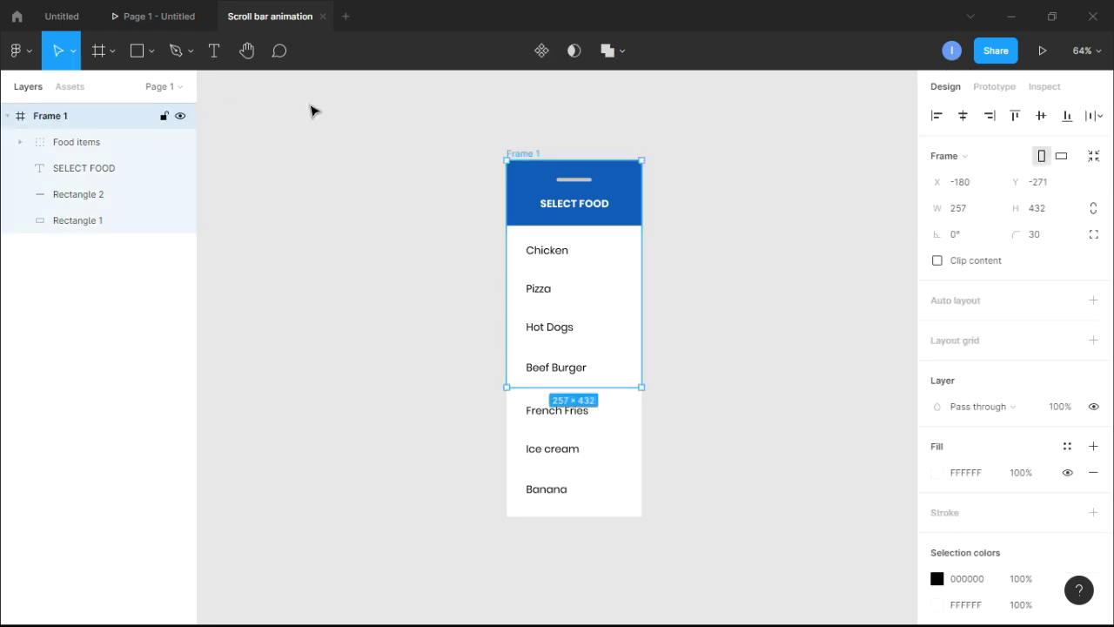
left_click(938, 260)
left_click(725, 247)
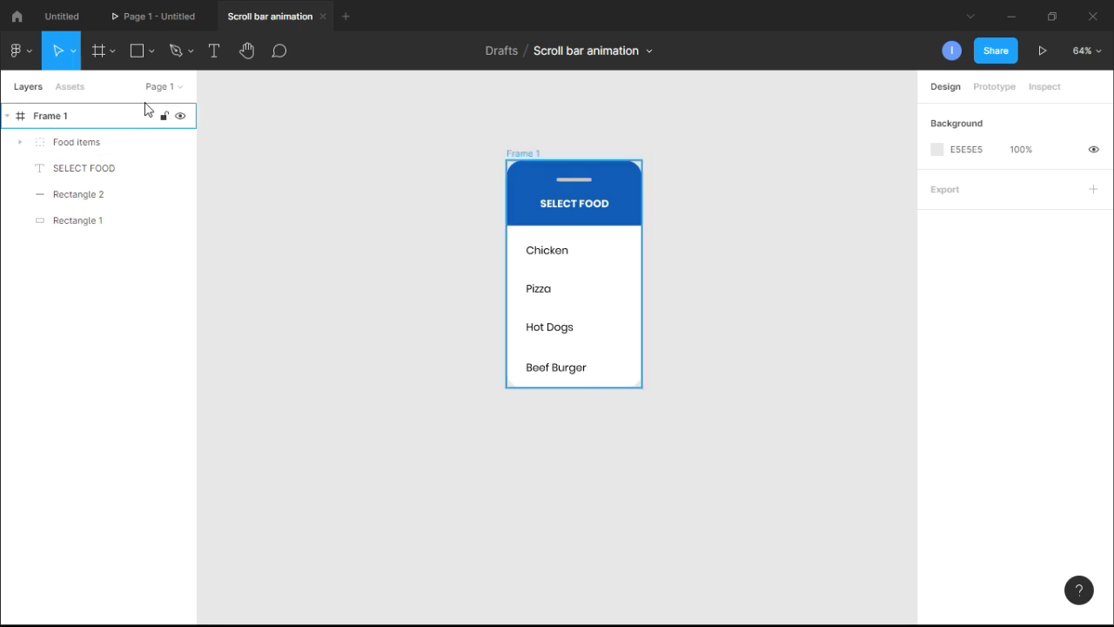
Draw a thin vertical rectangle about 8 × 256 beside the food names and shift it slightly toward the frame's right edge
left_click(151, 52)
left_click(144, 86)
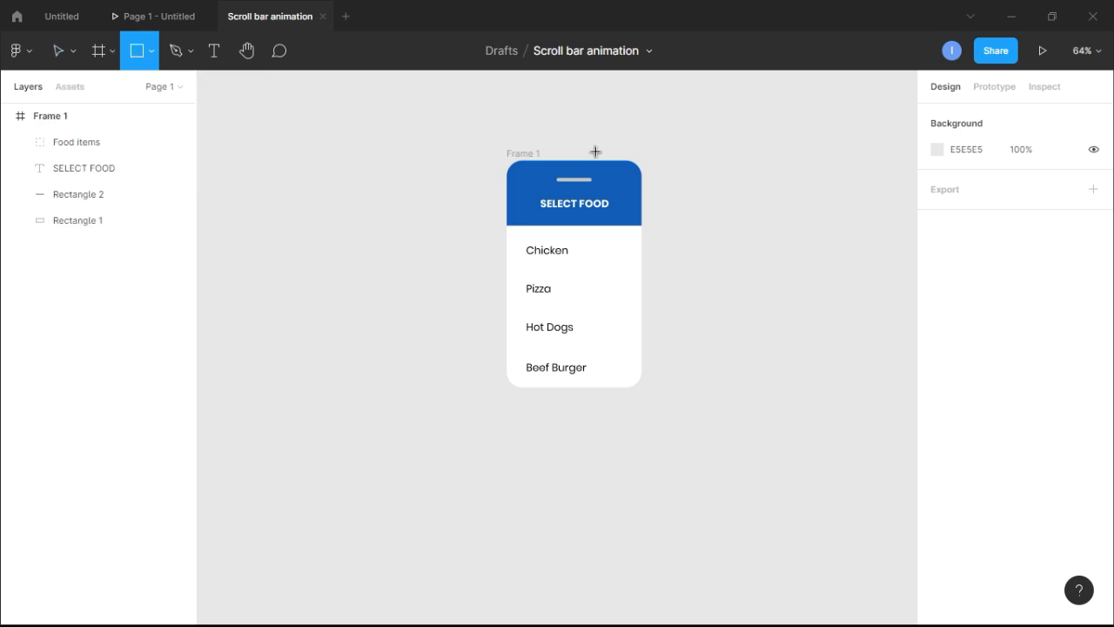
scroll(662, 270, "up", 5)
mouse_move(573, 218)
left_mouse_down()
mouse_move(606, 467)
mouse_move(581, 466)
mouse_move(581, 483)
left_mouse_up()
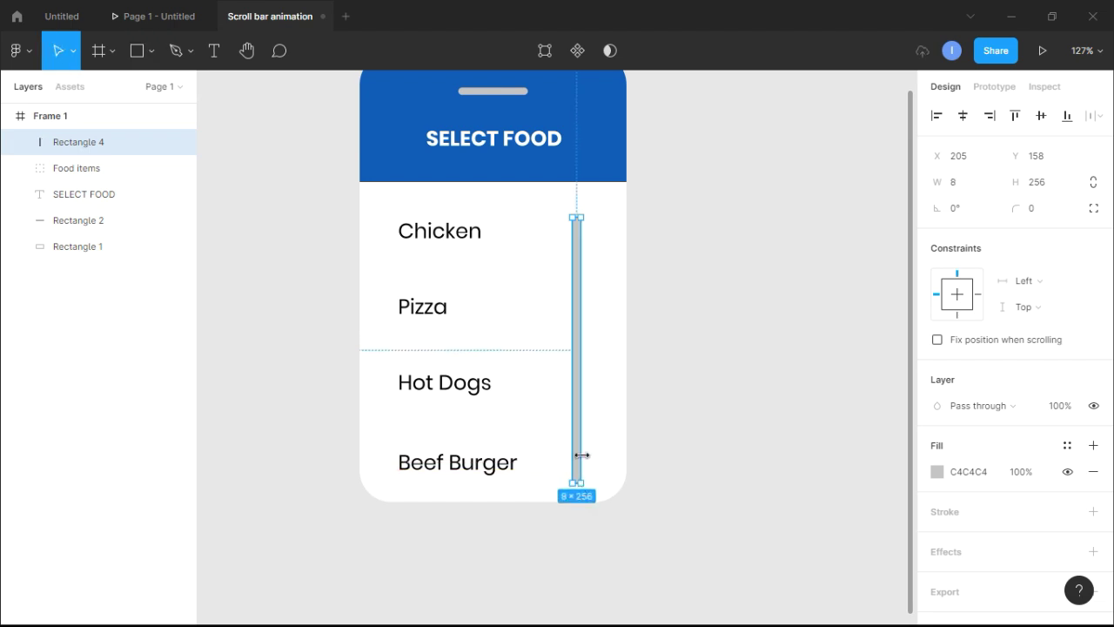
mouse_move(582, 437)
left_mouse_down()
mouse_move(591, 418)
mouse_move(597, 429)
left_mouse_up()
left_click(695, 288)
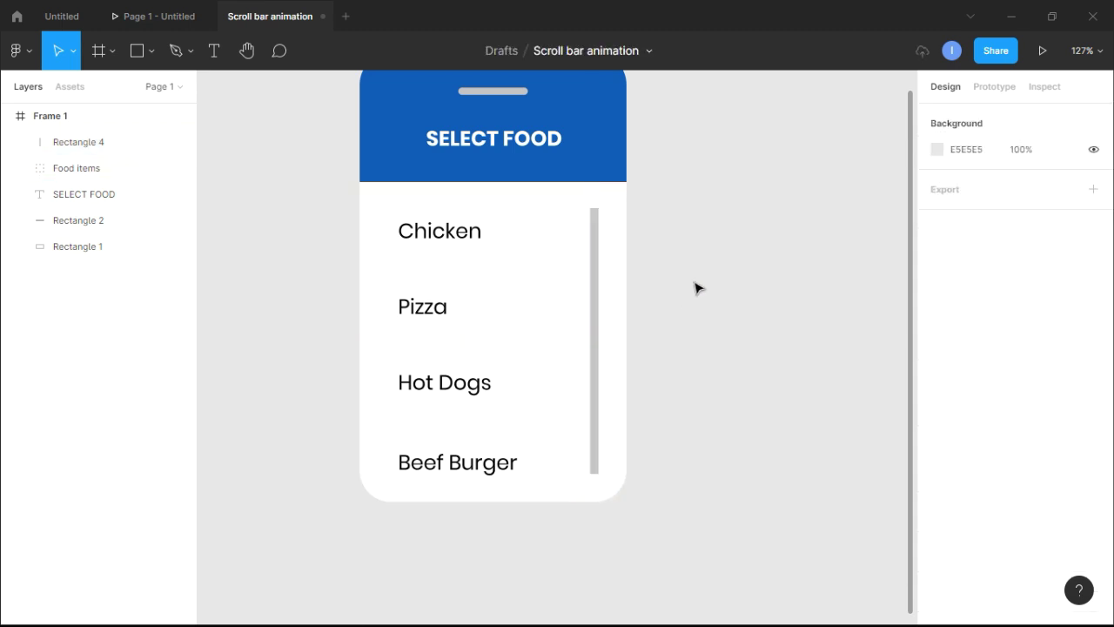
Nudge the thin vertical bar left to X 219 and round its corners
left_click(596, 300)
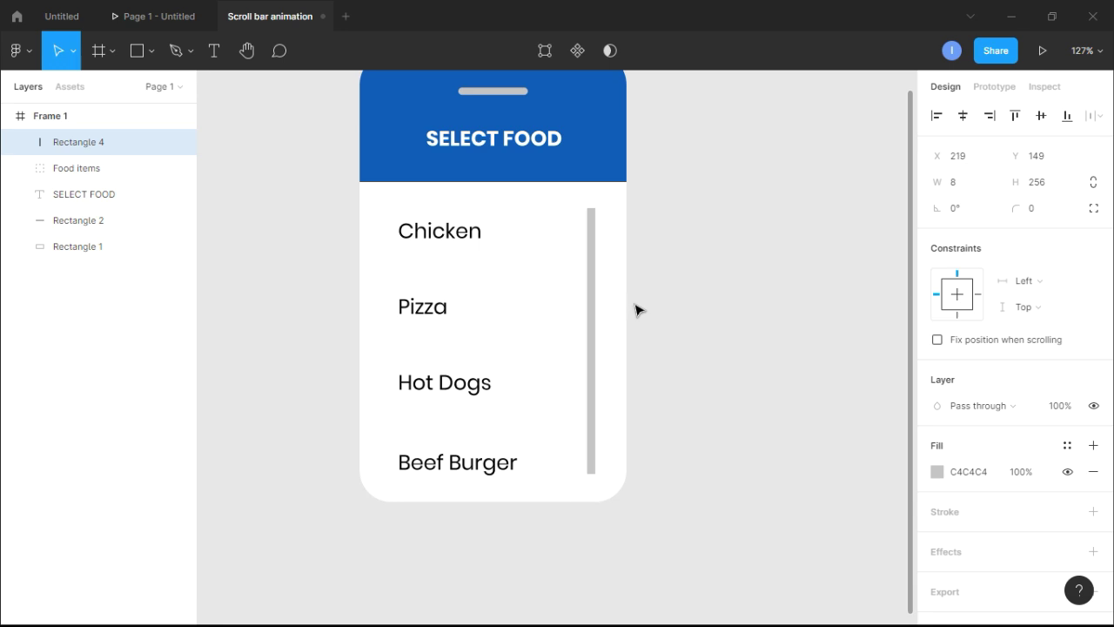
left_click(667, 289)
left_click(593, 274)
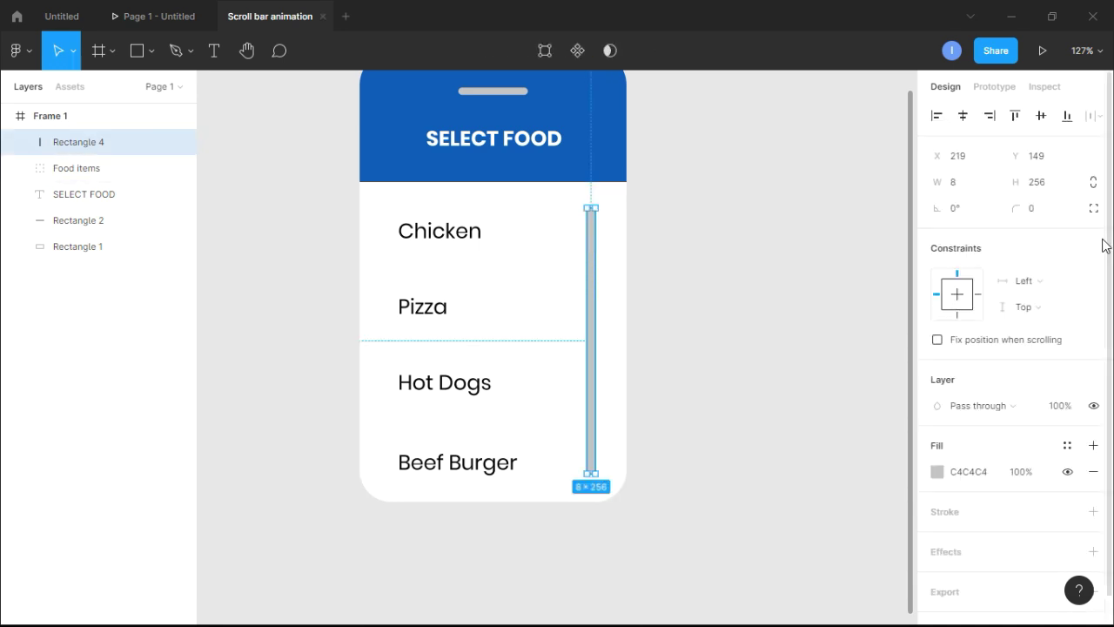
left_click(1051, 215)
left_click(661, 130)
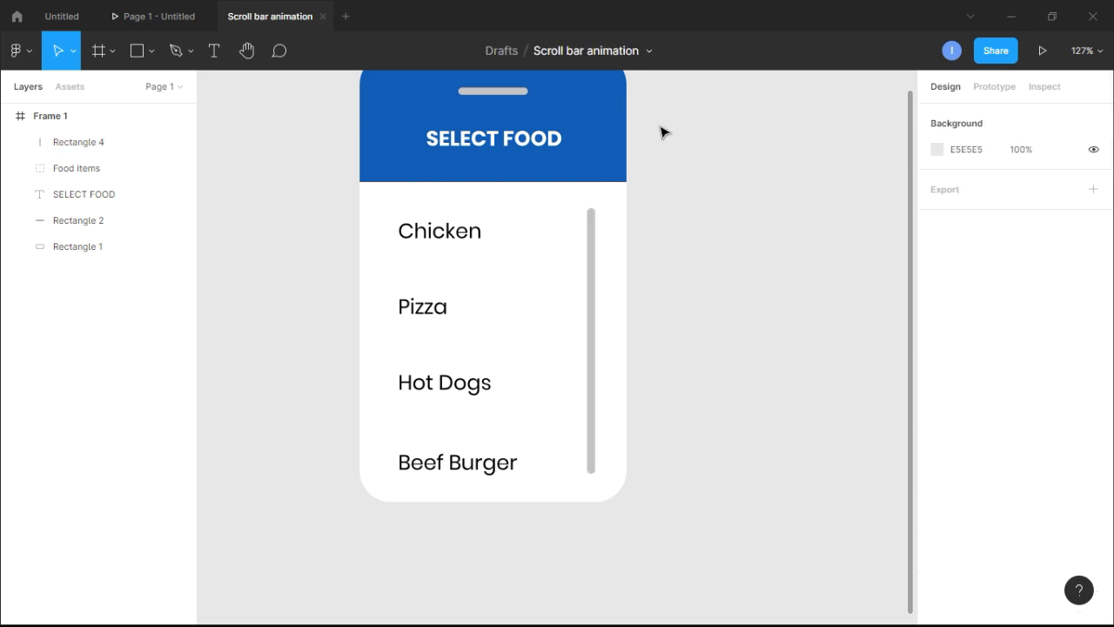
Duplicate the thin scroll track, resize the copy into a 20 × 42 handle with corner radius 10, and place it over the track's upper end
left_click(595, 294)
left_click_drag(596, 295, 699, 293)
left_click_drag(700, 377, 709, 372)
left_click_drag(702, 472, 599, 241)
left_click(719, 244)
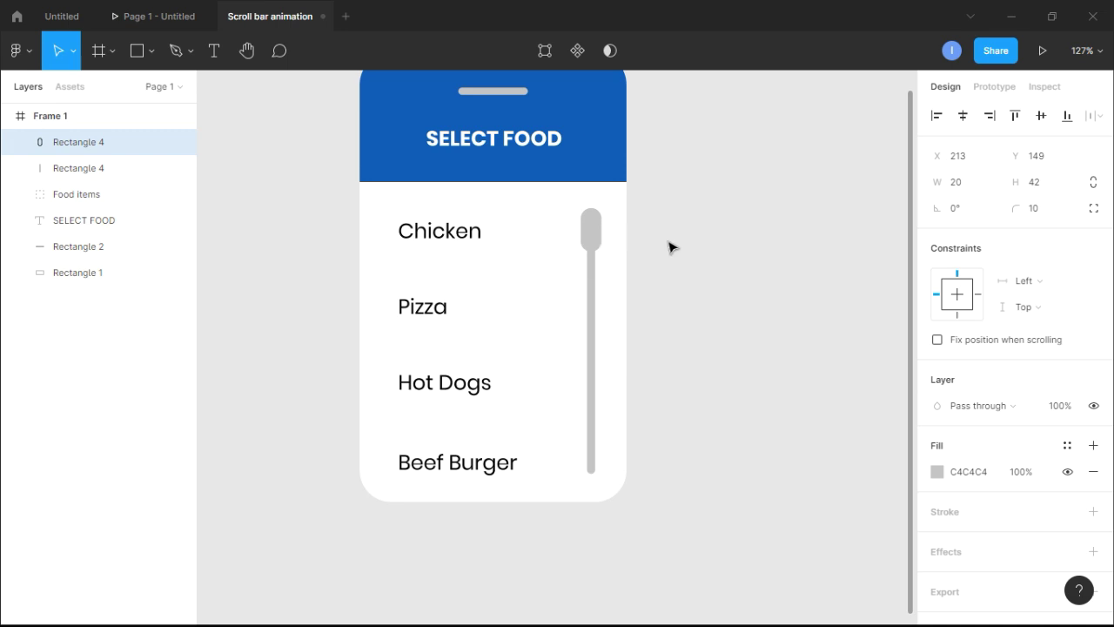
left_click(629, 236)
Fill the scroll handle with the header's blue, 0B5AB8, from the document colors
left_click(594, 232)
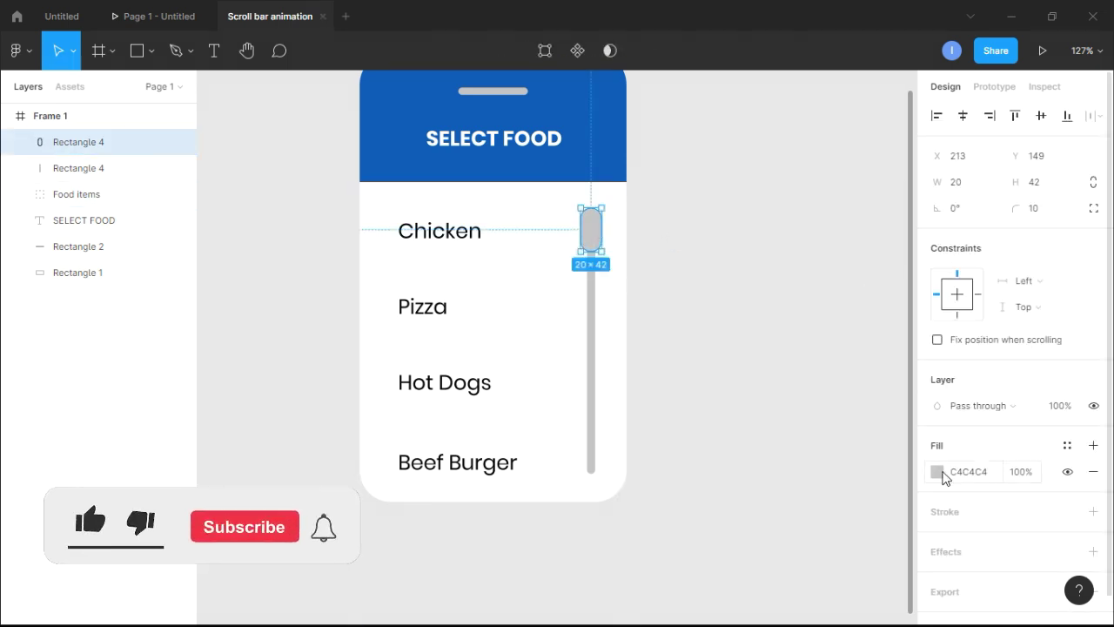
left_click(937, 471)
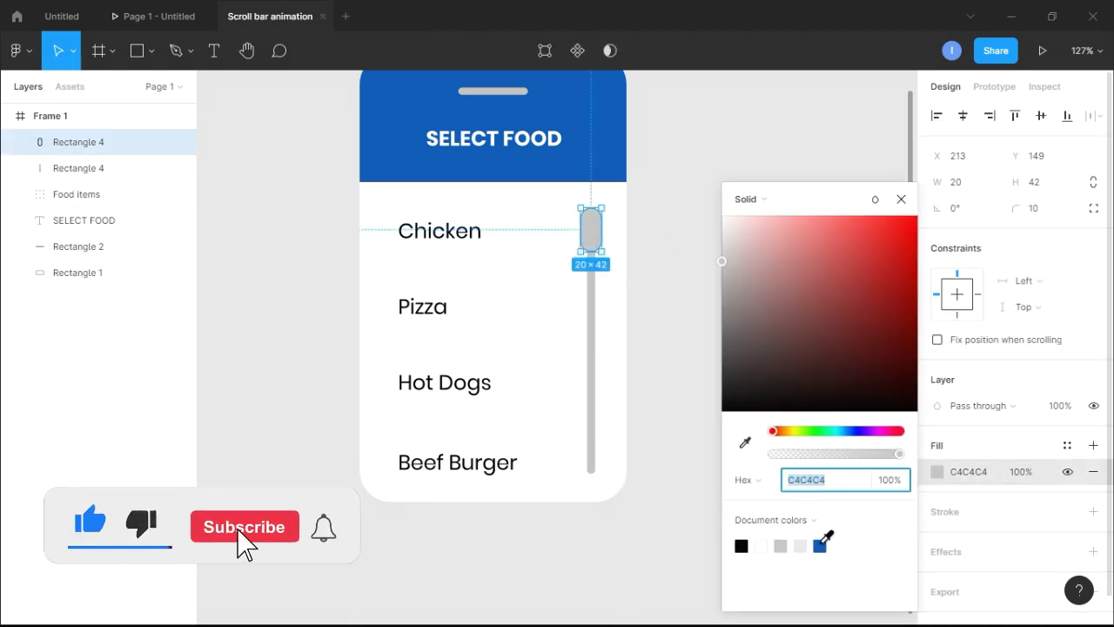
left_click(819, 545)
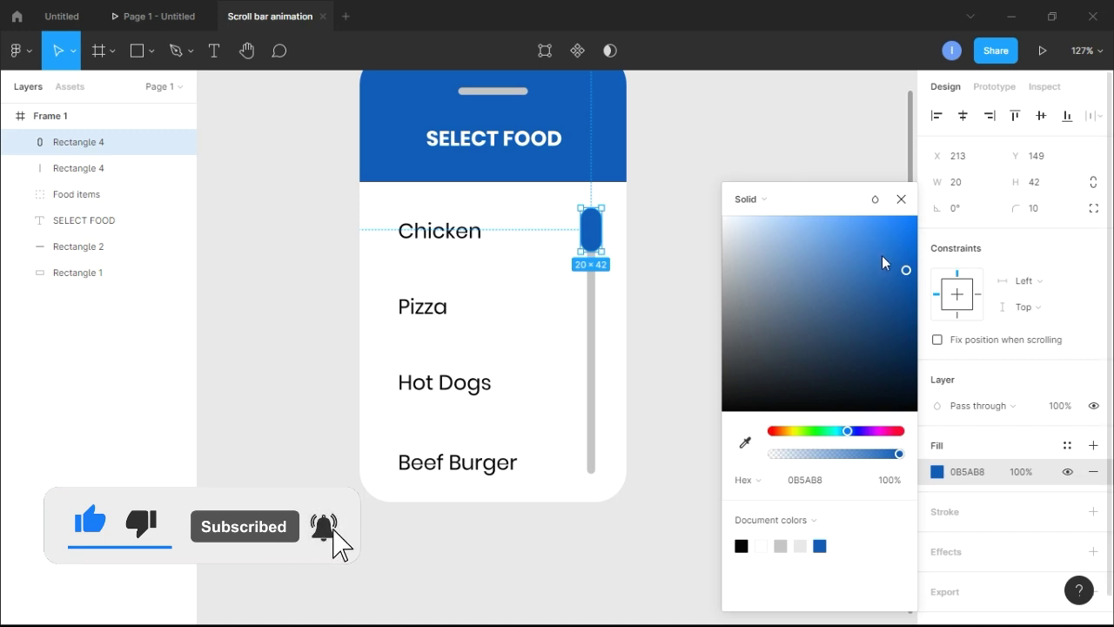
left_click(900, 206)
left_click(833, 183)
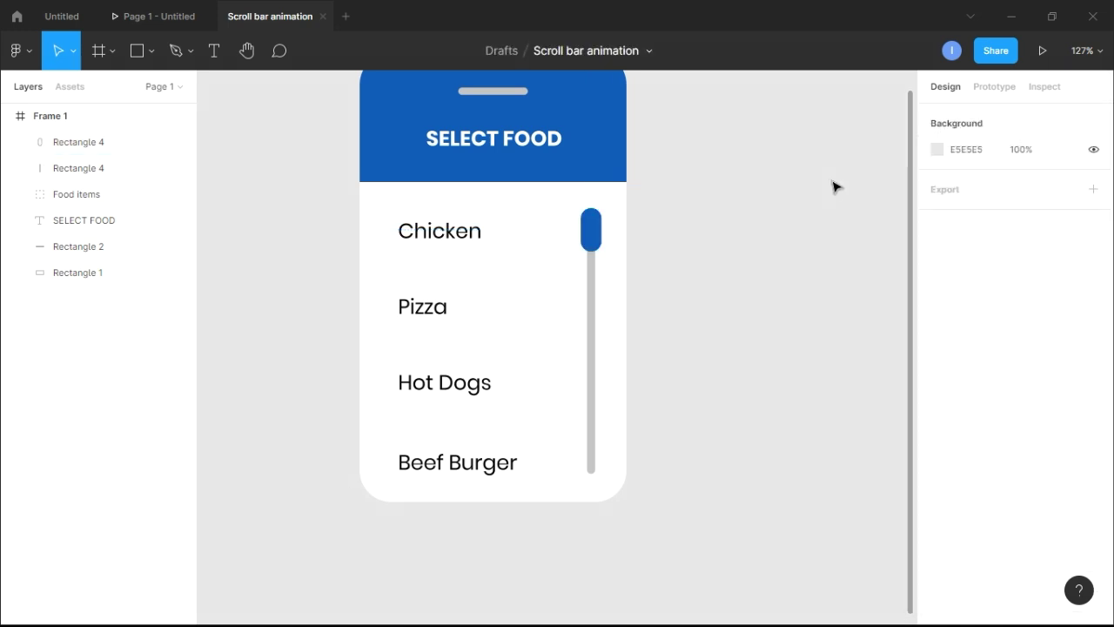
Duplicate Frame 1 to create a second copy of the food selection screen beside it
scroll(766, 270, "down", 4)
scroll(750, 204, "up", 5)
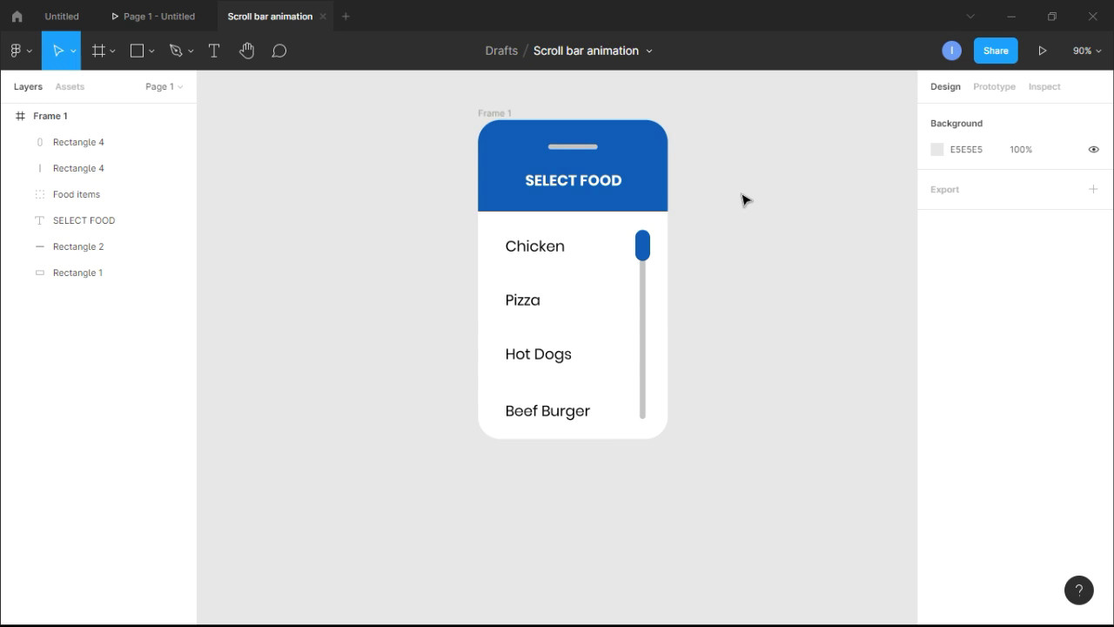
scroll(746, 201, "up", 1)
scroll(745, 201, "down", 2)
scroll(744, 200, "up", 1)
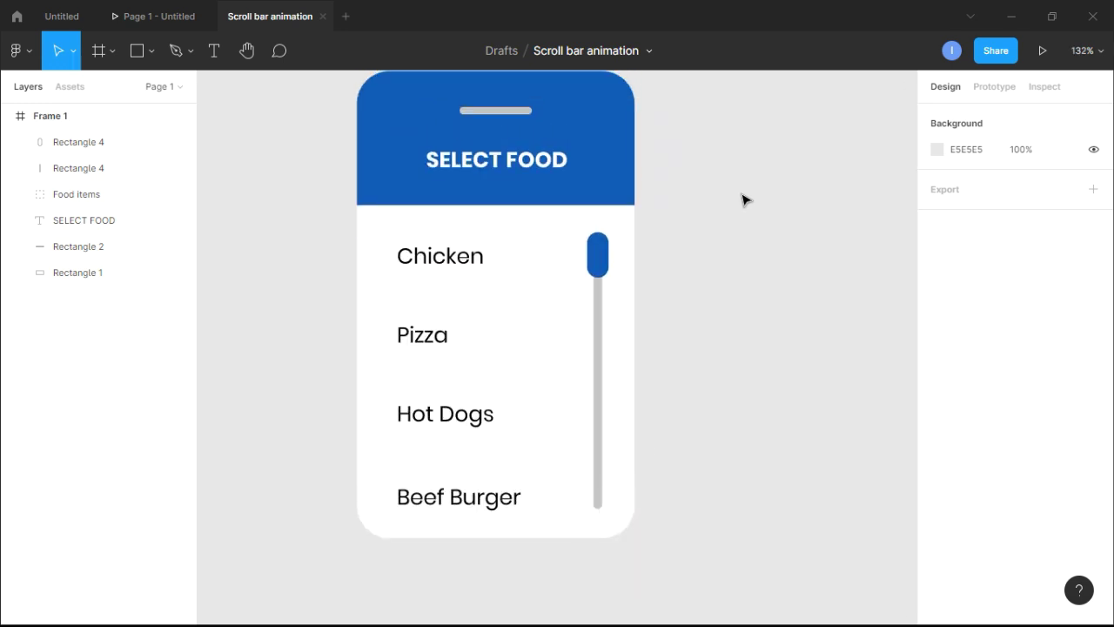
left_click(77, 116)
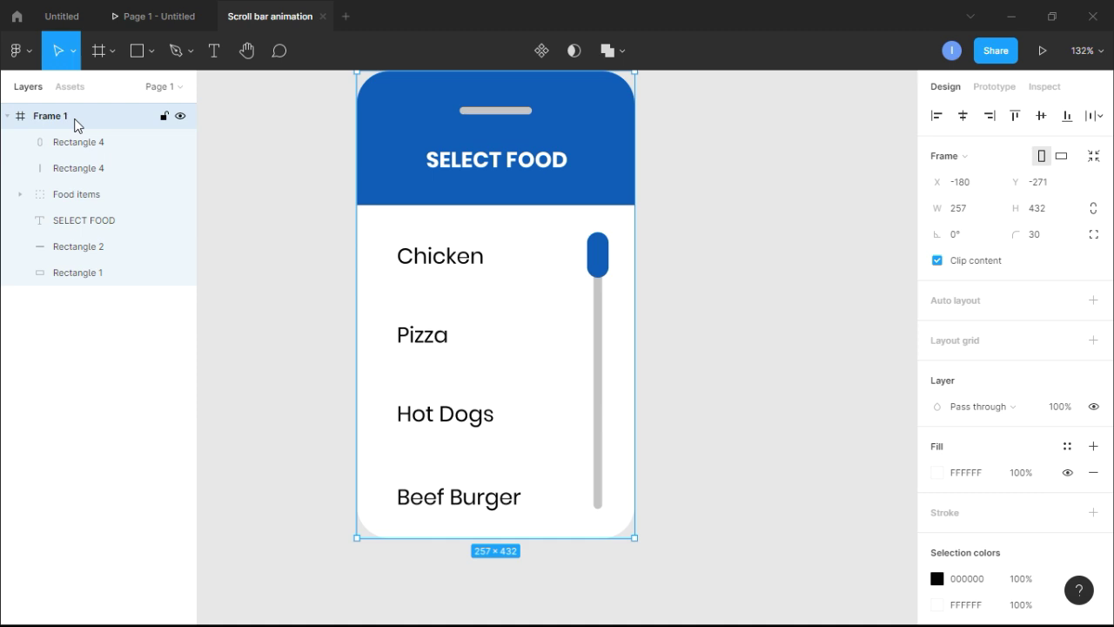
key("ctrl+d")
scroll(775, 266, "down", 1)
scroll(775, 264, "up", 2)
scroll(775, 266, "down", 2)
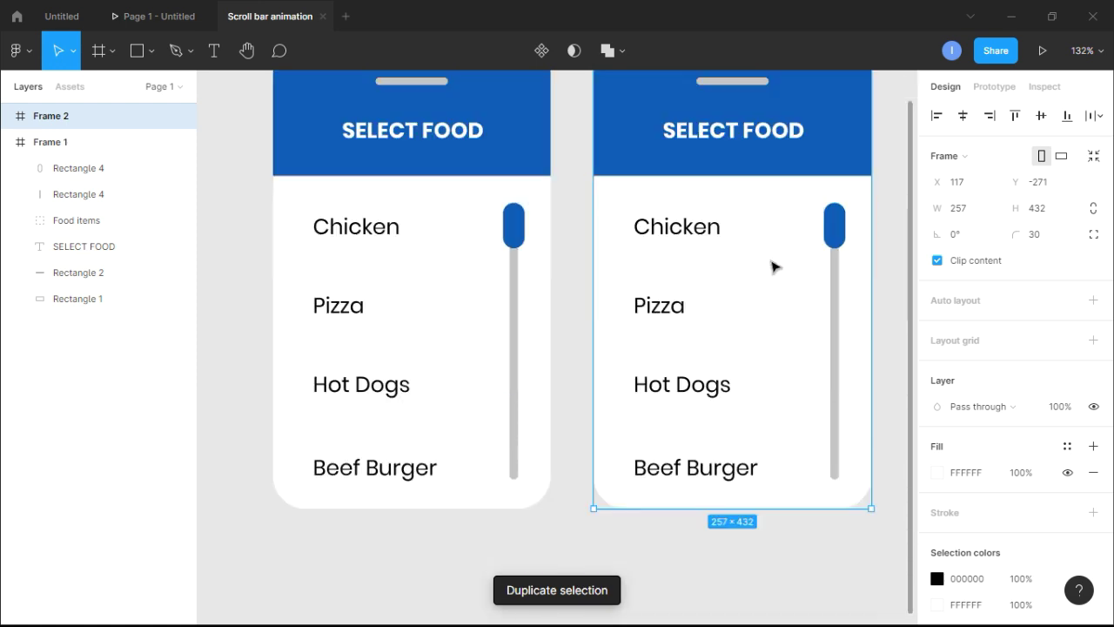
Move the blue scroll handle in Frame 2 straight down to Y 362, at the lower end of the track
left_click(837, 235)
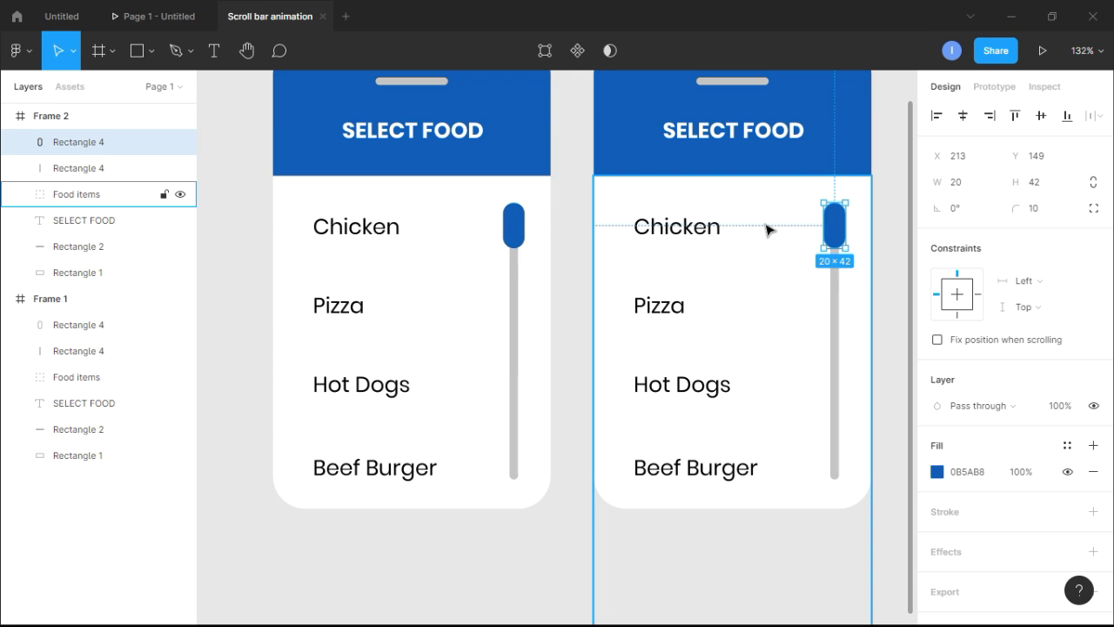
key("Down")
key("shift+Down")
key("shift+Down")
key("shift+Down")
key("shift+Down")
key("shift+Down")
key("shift+Down")
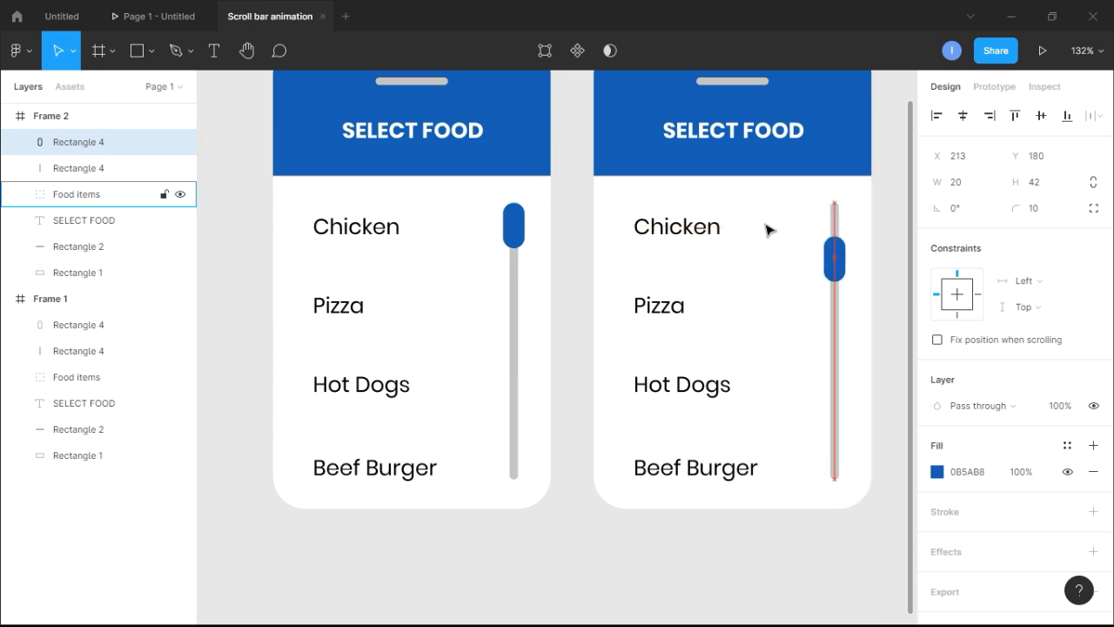
key("Down")
key("Down")
key("Down")
key("Down")
key("Down")
key("Down")
key("Down")
key("Down")
key("Down")
key("Down")
key("Down")
key("Down")
key("Down")
key("Down")
key("Down")
key("Down")
key("Down")
key("Down")
key("Down")
key("Down")
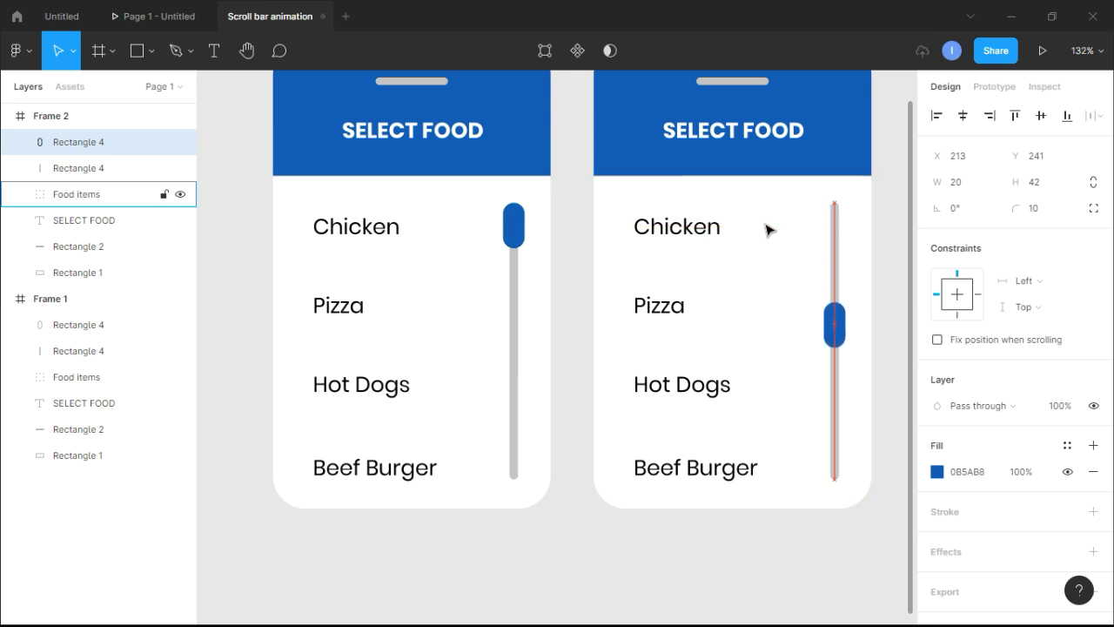
key("Down")
key("Down")
key("Down")
key("Down")
key("Down")
key("Down")
key("Down")
key("Down")
key("Down")
key("Down")
key("Down")
key("Down")
key("Down")
key("Down")
key("Down")
key("Down")
key("Down")
key("Down")
key("Down")
key("Down")
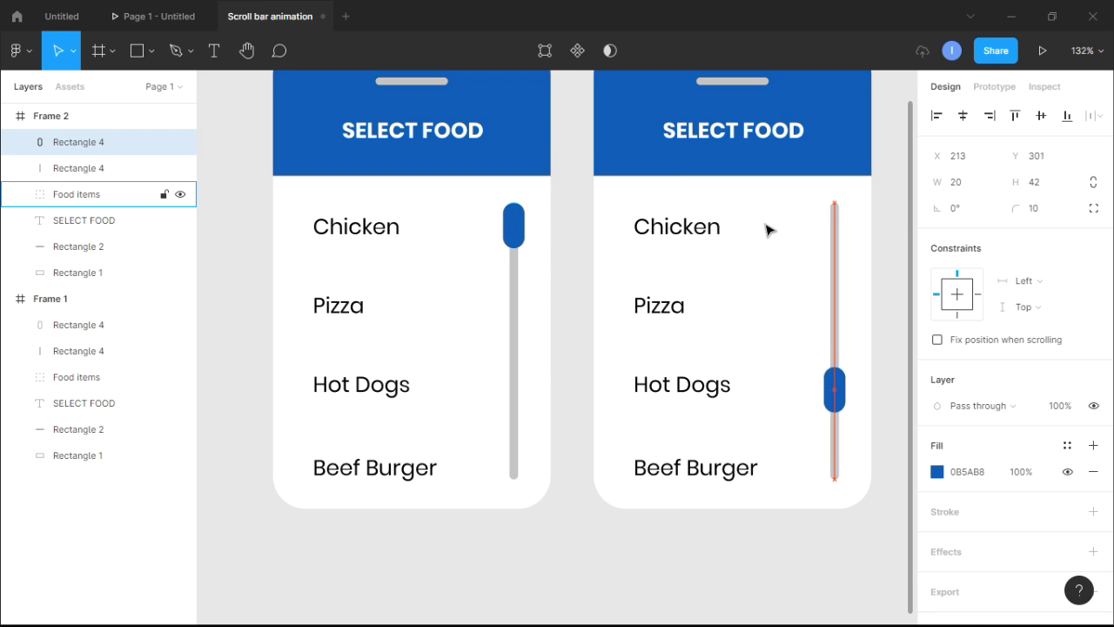
key("Down")
key("Down")
key("Down")
key("Down")
key("Down")
key("Down")
key("Down")
key("Down")
key("Down")
key("Down")
key("Down")
key("Down")
key("Down")
key("Down")
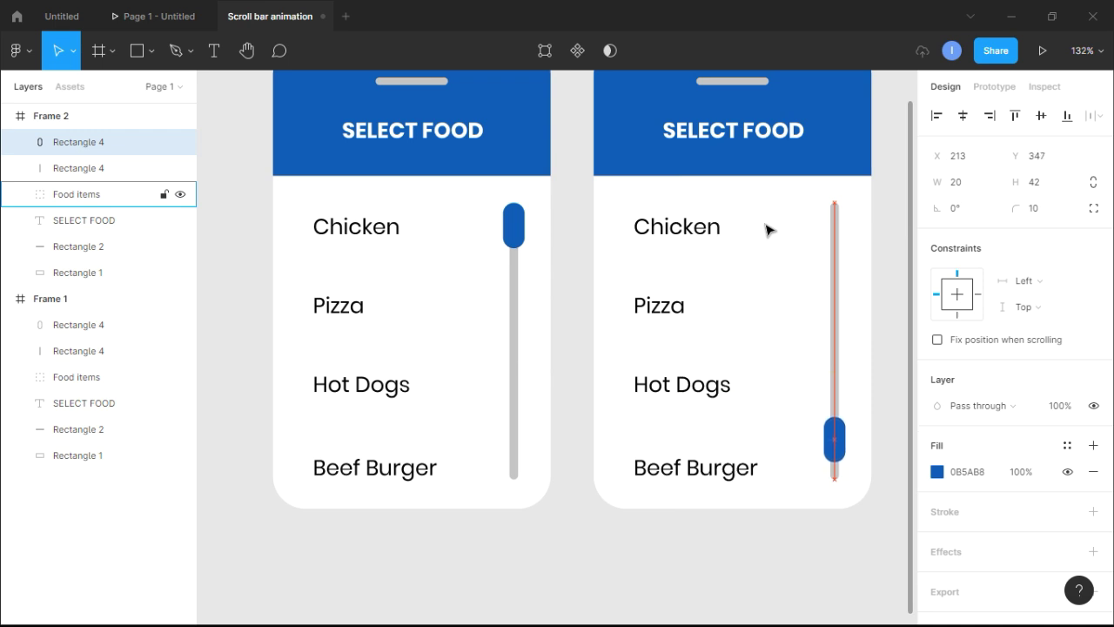
key("Down")
key("Down")
key("Down")
key("Down")
key("Down")
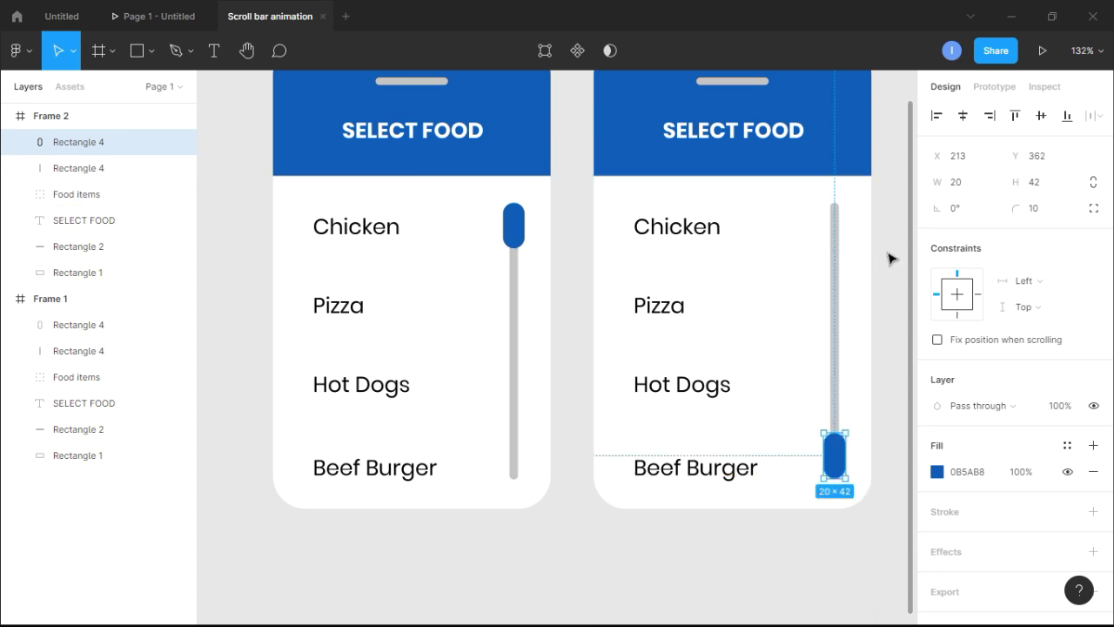
left_click(890, 259)
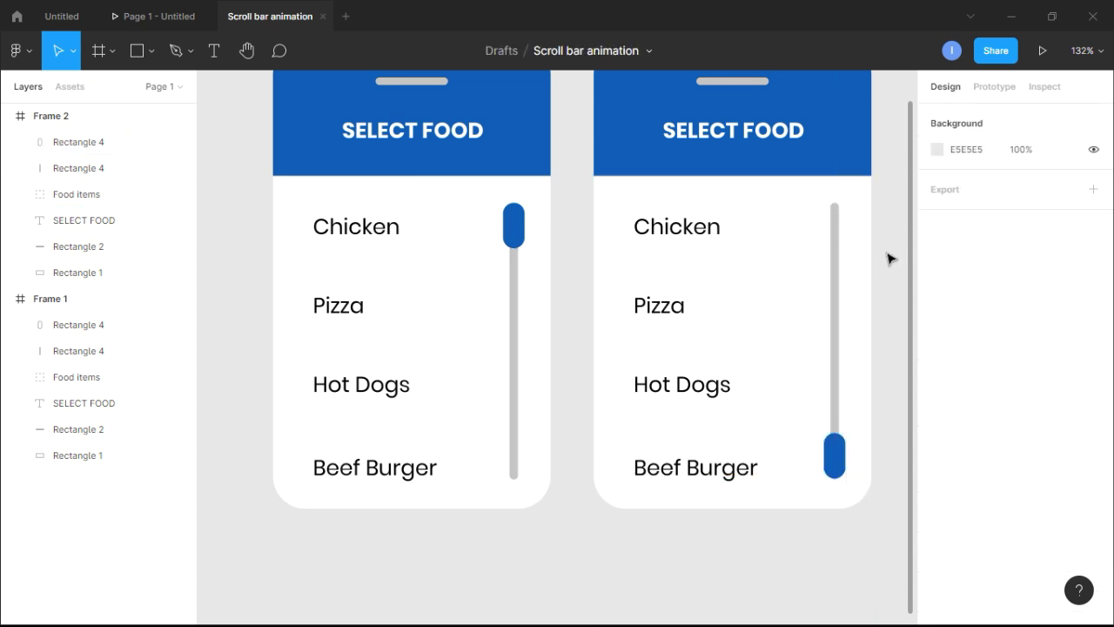
Try shifting the Food items group in Frame 2 up and down past the header, leaving it at Y 129
left_click(756, 306)
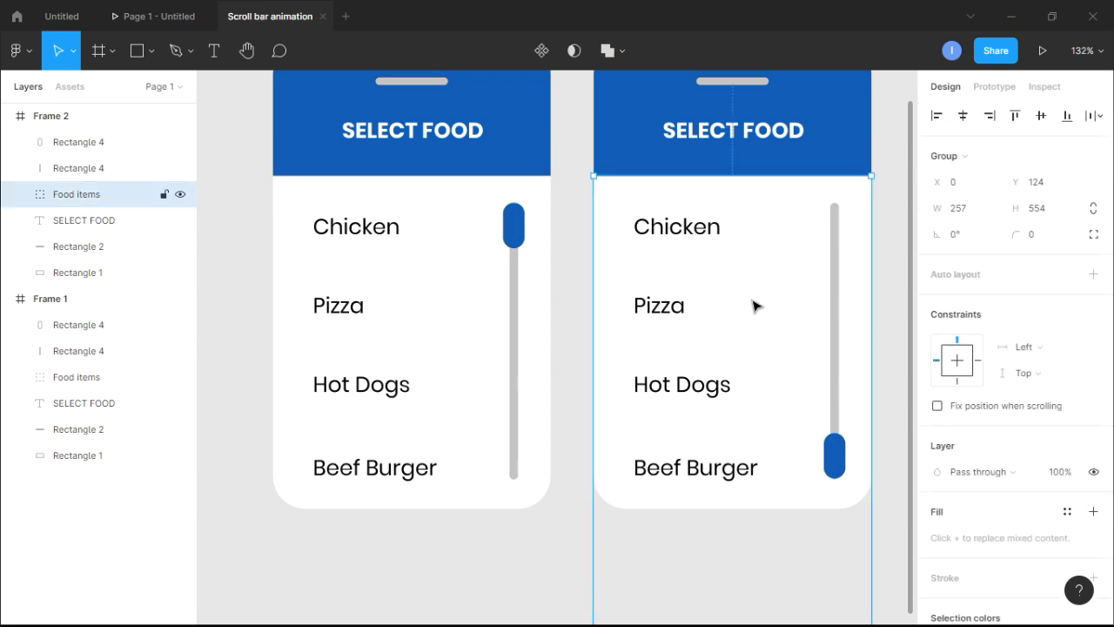
key("Up")
key("Up")
key("Up")
key("Up")
key("Up")
key("Up")
key("Up")
key("Up")
key("Up")
key("Up")
key("Up")
key("Up")
key("Up")
key("Up")
key("Up")
key("Up")
key("Up")
key("Up")
key("Up")
key("Up")
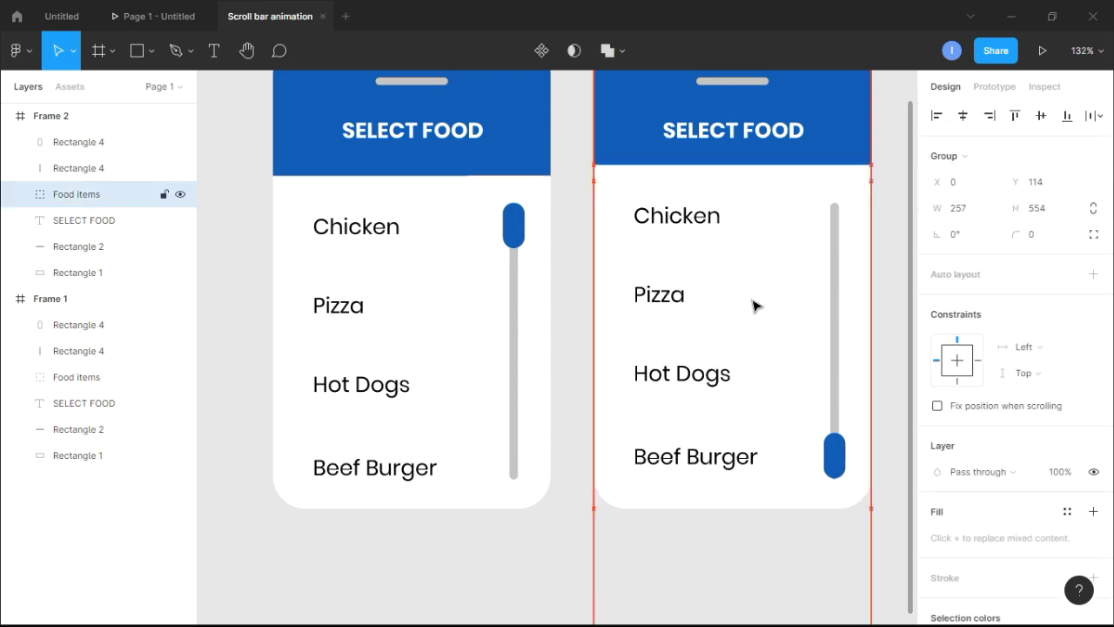
key("Up")
key("Up")
key("Up")
key("Up")
key("Up")
key("Up")
key("Up")
key("Up")
key("Up")
key("Up")
key("Up")
key("Up")
key("Down")
key("Down")
key("Down")
key("Down")
key("Down")
key("Down")
key("Down")
key("Down")
key("Down")
key("Down")
key("Down")
key("Down")
key("Down")
key("Down")
key("Down")
key("Down")
key("Down")
key("Down")
key("Down")
key("Down")
key("Down")
key("Down")
key("Down")
key("Down")
key("Down")
key("Down")
key("Down")
key("Down")
key("Down")
key("Down")
key("Down")
key("Down")
key("Down")
key("Down")
key("Down")
key("Down")
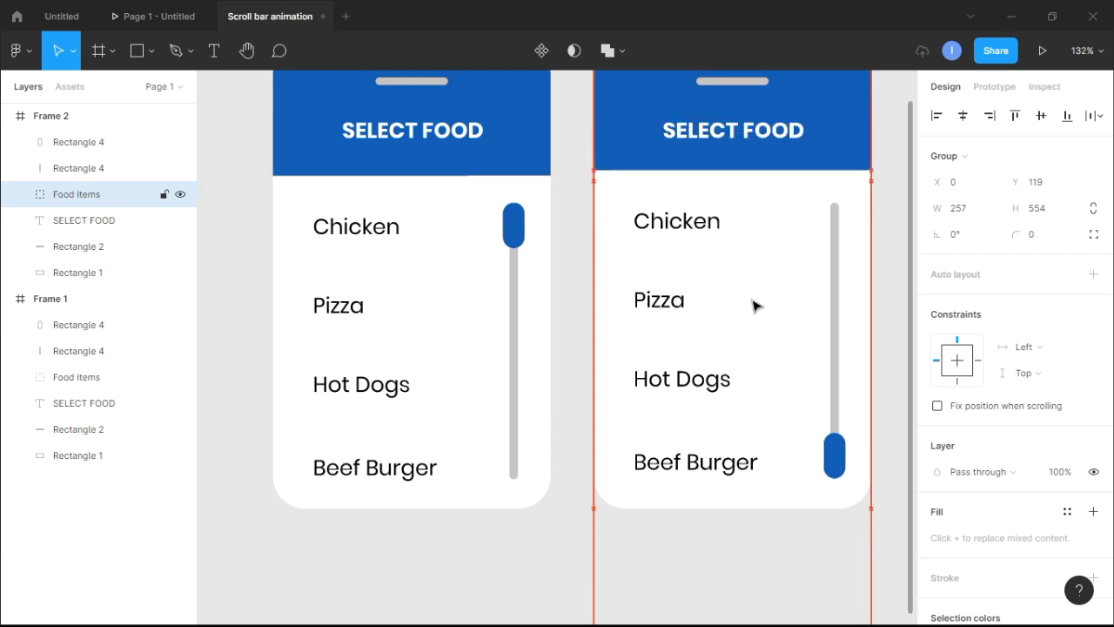
key("Down")
key("Down")
key("Down")
key("Down")
key("Up")
key("Up")
key("Up")
key("Up")
key("Up")
key("Down")
key("Down")
key("Down")
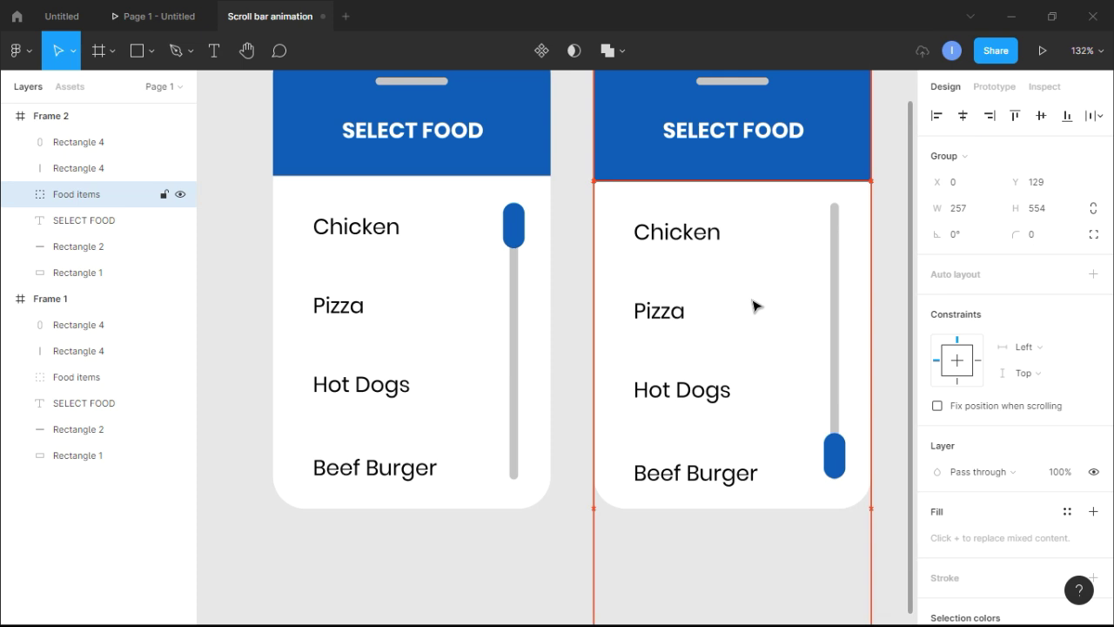
left_click(579, 241)
Move the Food items group to the bottom of the layer stack in both Frame 1 and Frame 2
left_click(91, 386)
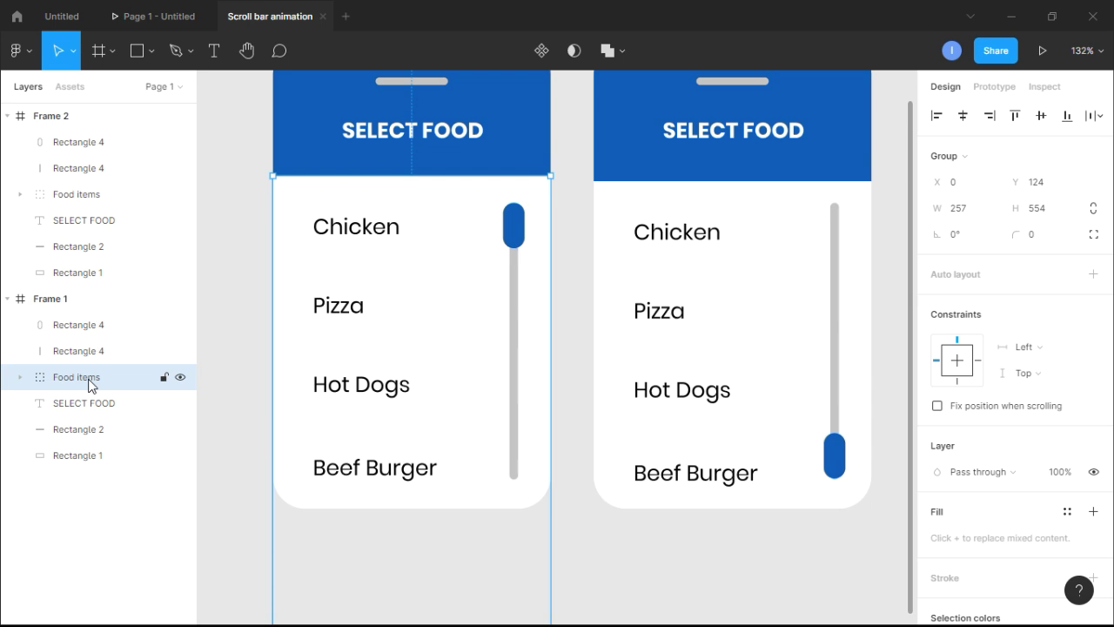
left_click_drag(86, 409, 76, 466)
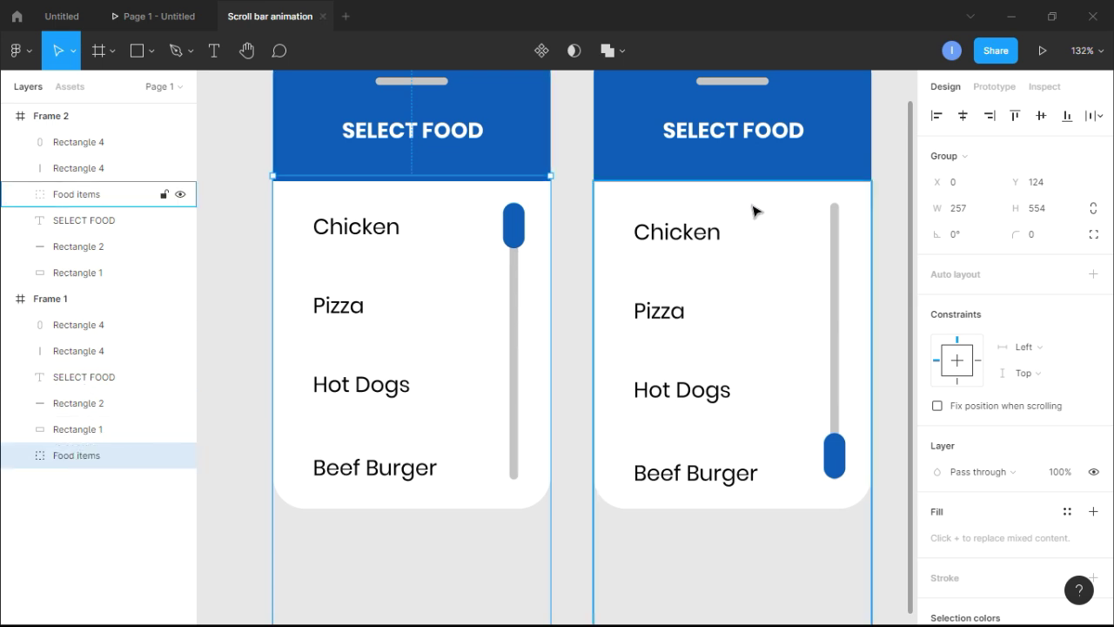
left_click(83, 203)
left_click_drag(81, 195, 75, 283)
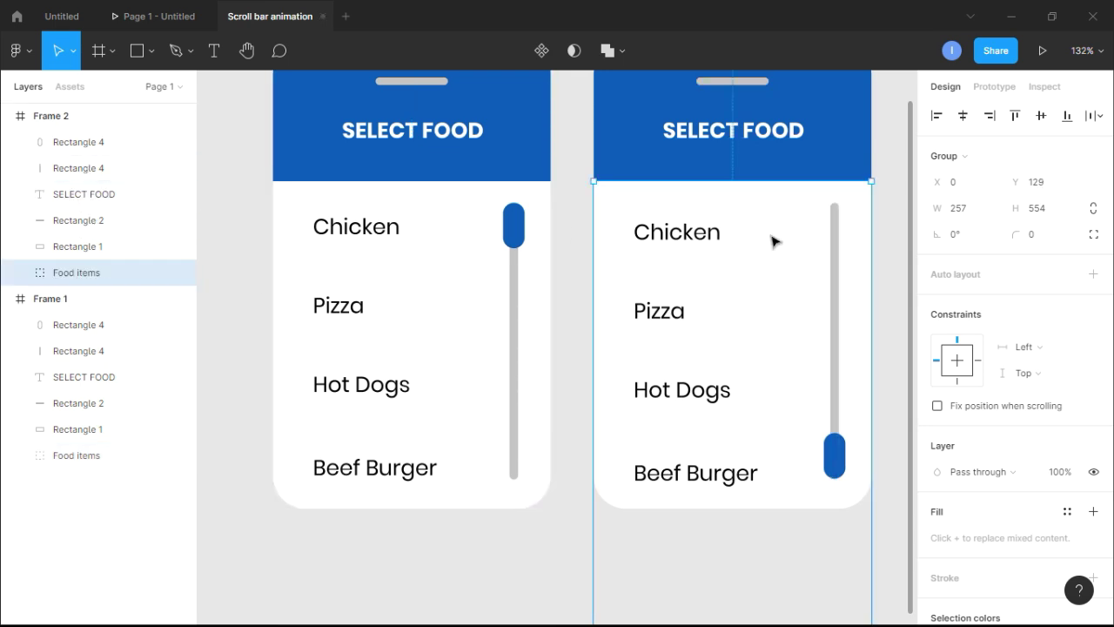
left_click(885, 200)
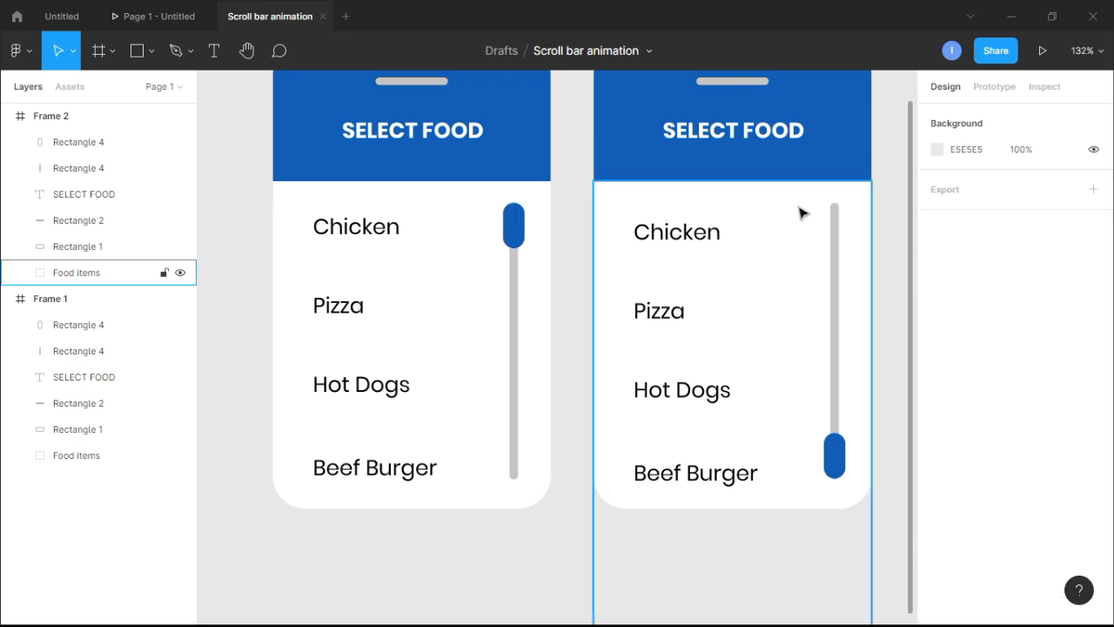
Move the Food items group in Frame 2 straight up to Y -110, so Banana sits beside the scroll handle
left_click(90, 277)
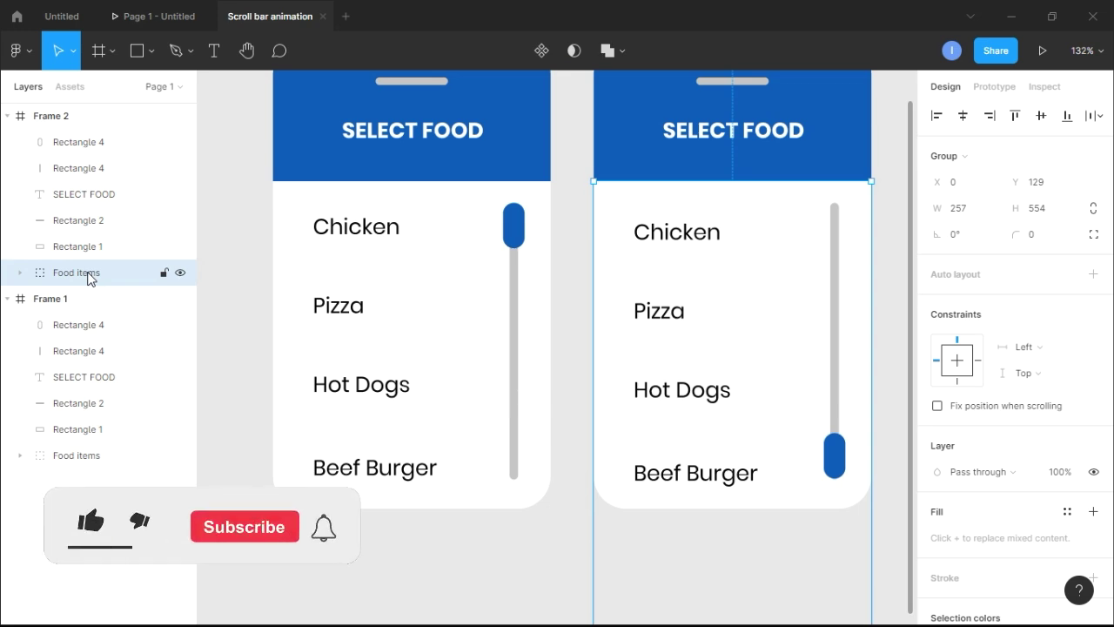
key("Up")
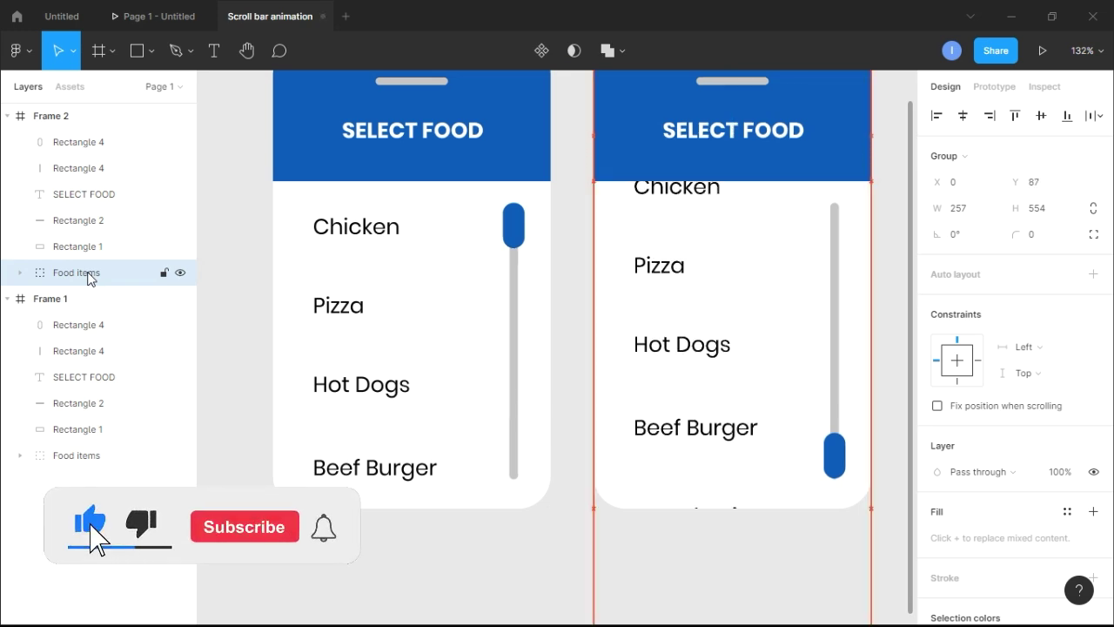
key("Up")
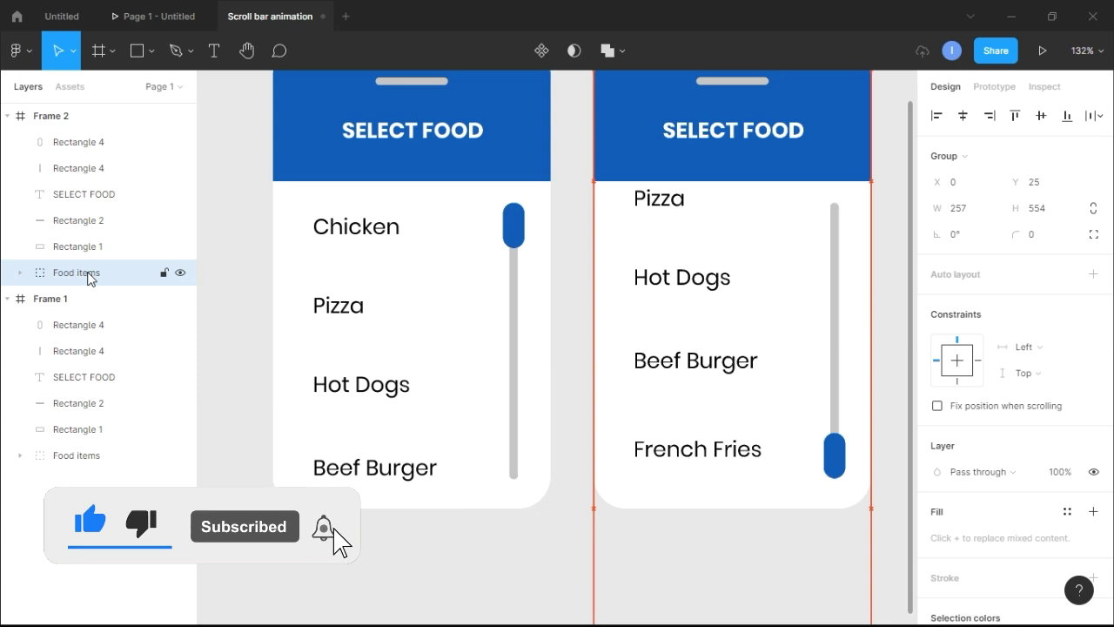
key("Up")
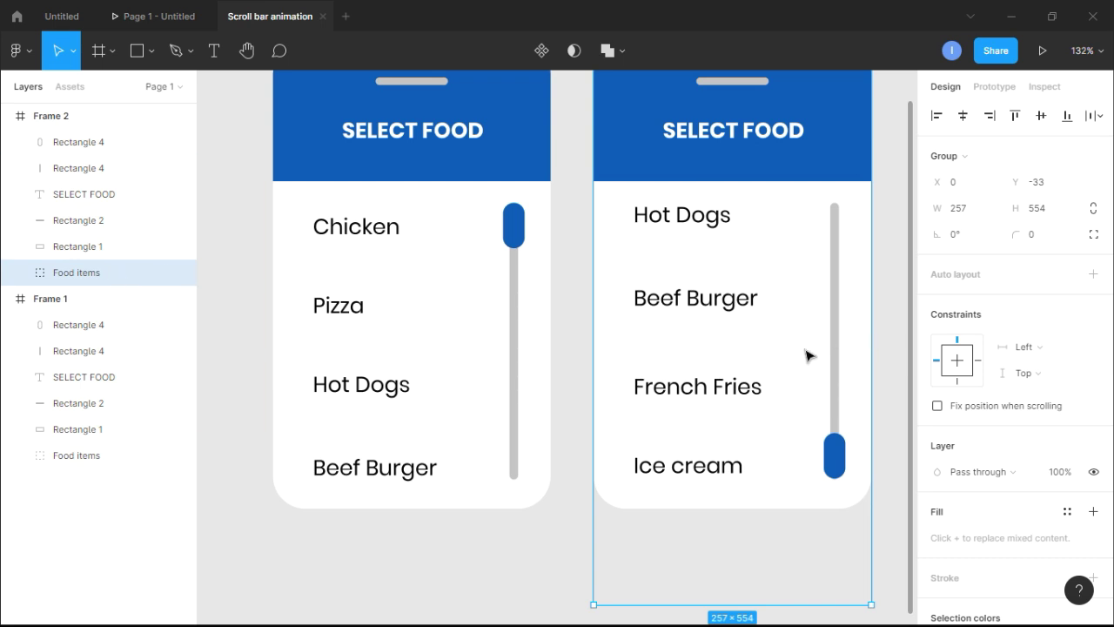
key("Up")
key("Up")
key("Up")
key("Up")
key("Up")
key("Up")
key("Up")
key("Up")
key("Up")
key("Up")
key("Up")
key("Up")
key("Up")
key("Up")
key("Up")
key("Up")
key("Up")
key("Up")
key("Up")
key("Up")
key("Up")
key("Up")
key("Up")
key("Up")
key("Up")
key("Up")
key("Up")
key("Up")
key("Up")
key("Up")
key("Up")
key("Up")
key("Up")
key("Up")
key("Up")
key("Up")
key("Up")
key("Up")
key("Up")
key("Up")
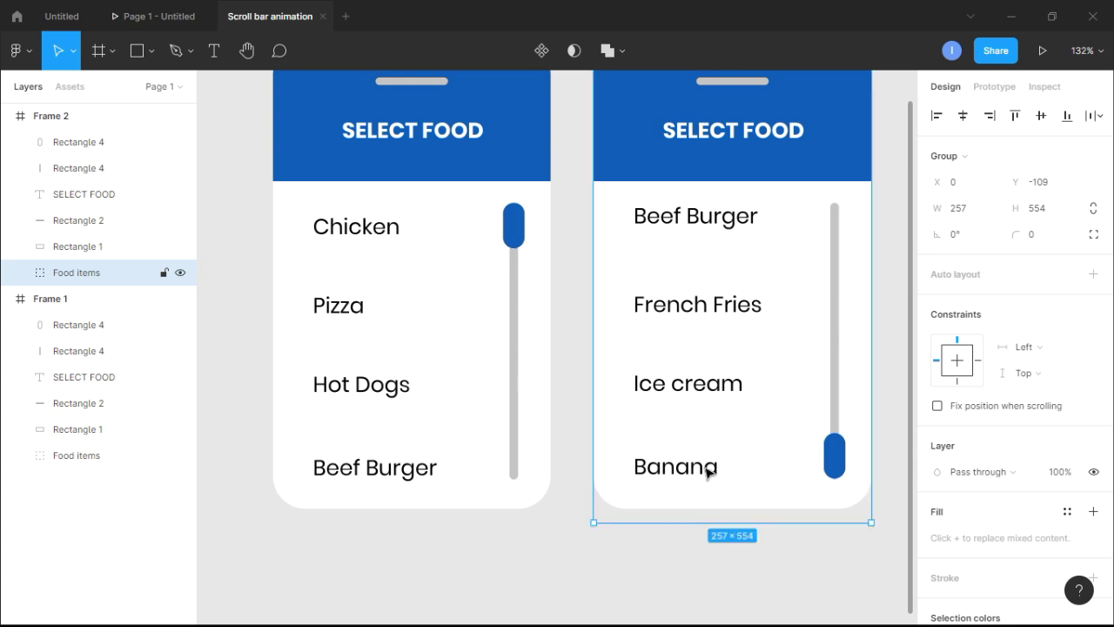
key("Up")
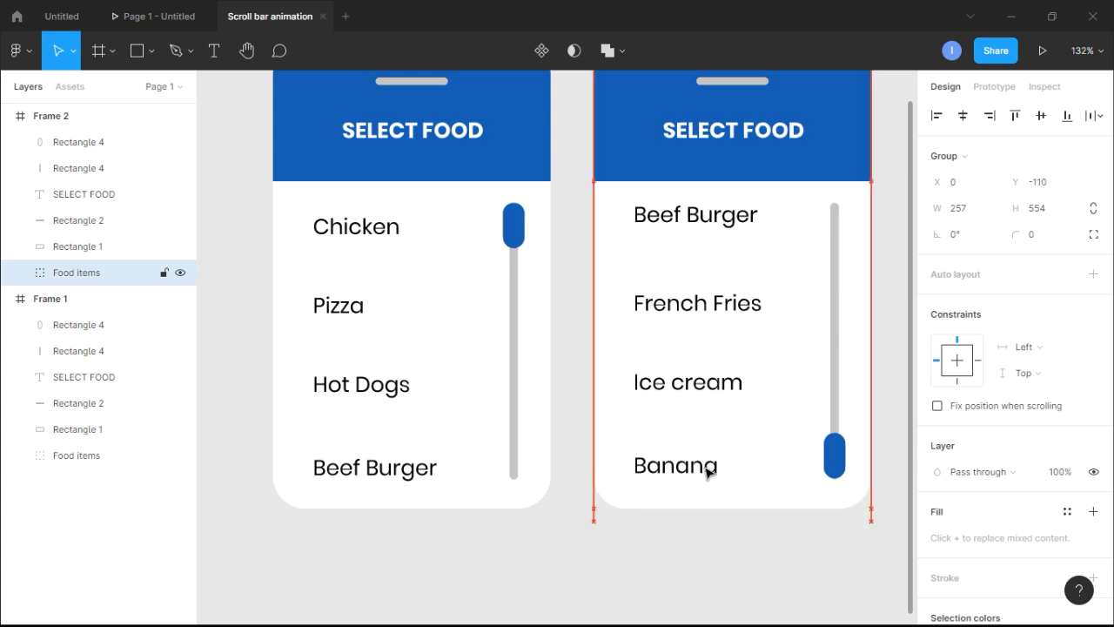
left_click(892, 402)
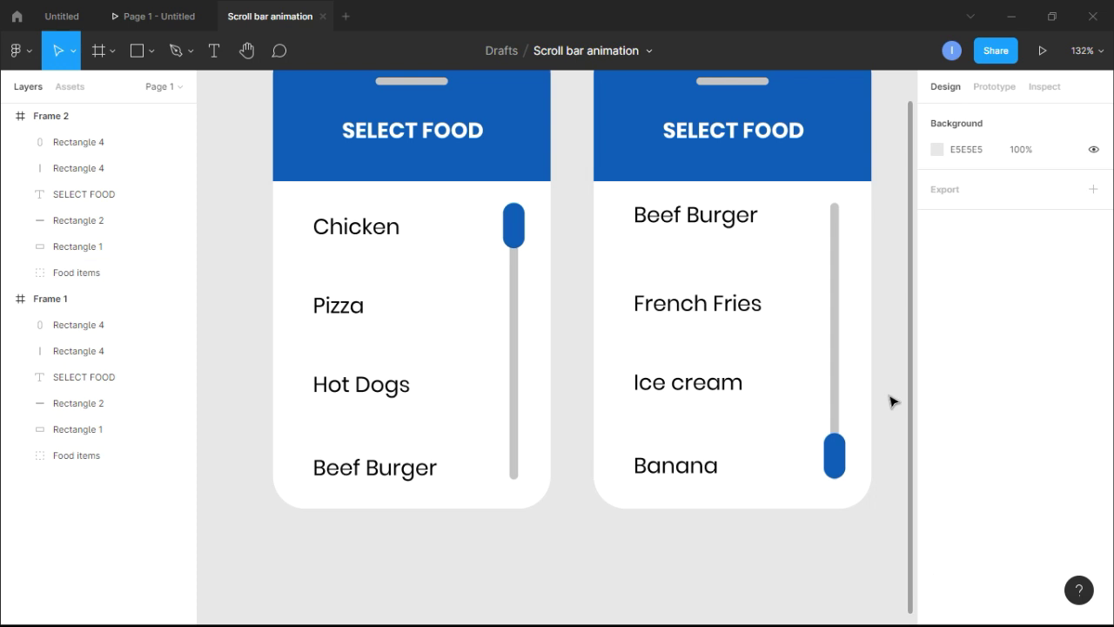
Add a prototype interaction with the On drag trigger to the blue scroll handle in Frame 1
left_click(433, 364)
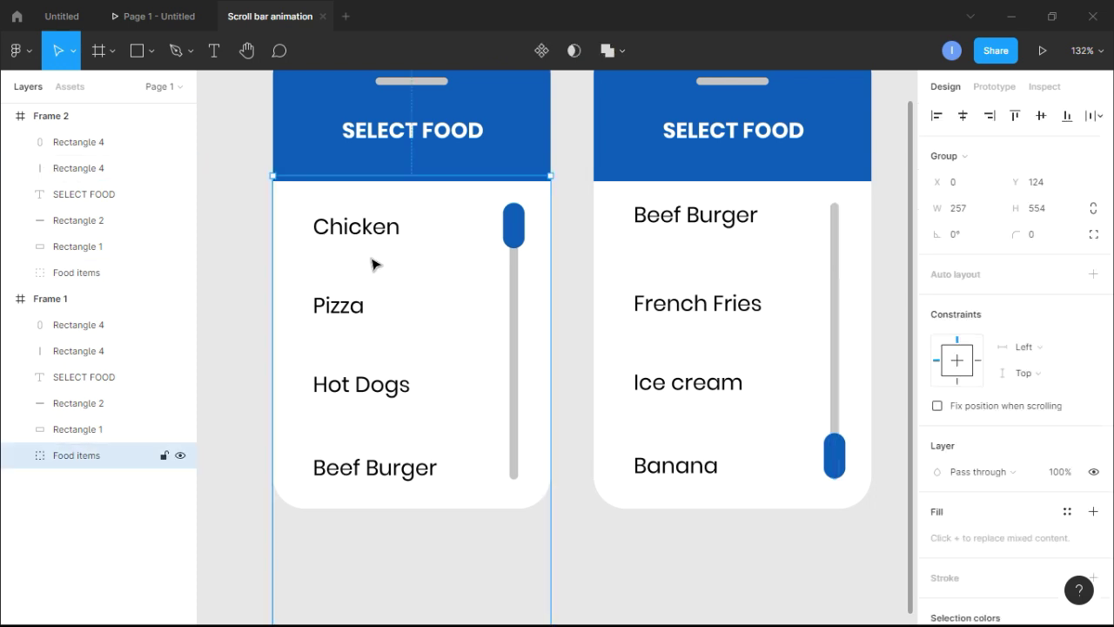
scroll(793, 393, "down", 3)
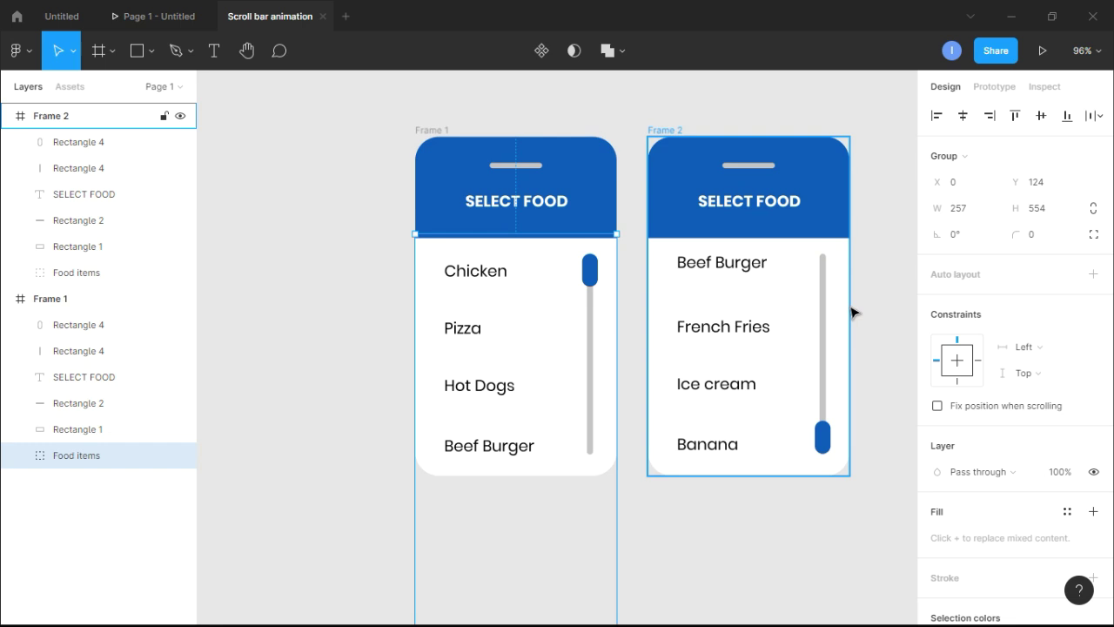
scroll(853, 311, "right", 2)
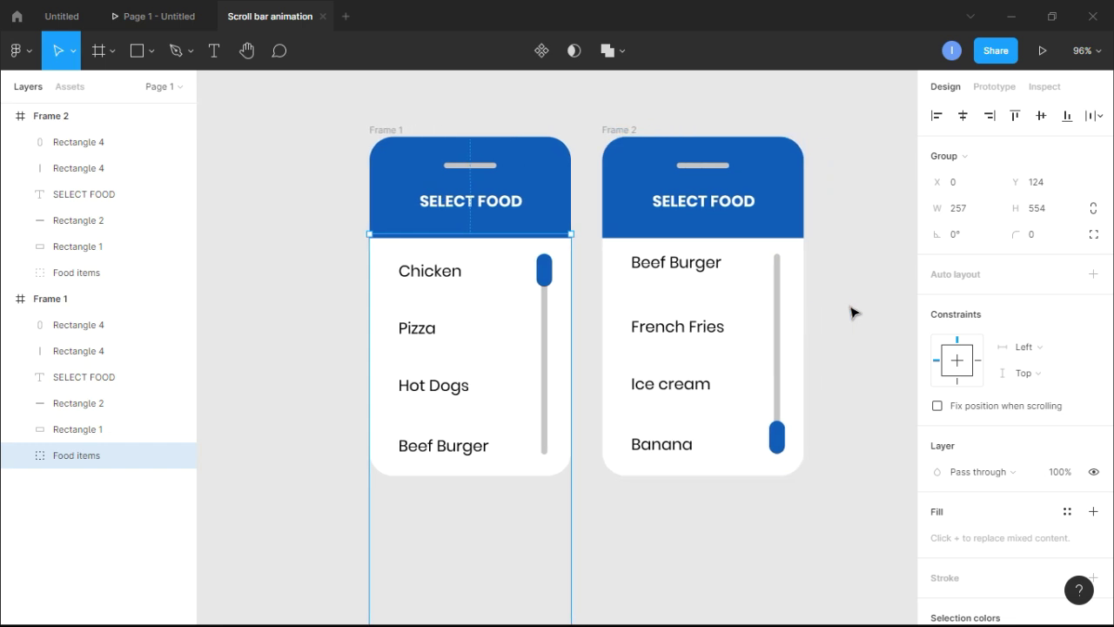
left_click(71, 300)
left_click(1002, 92)
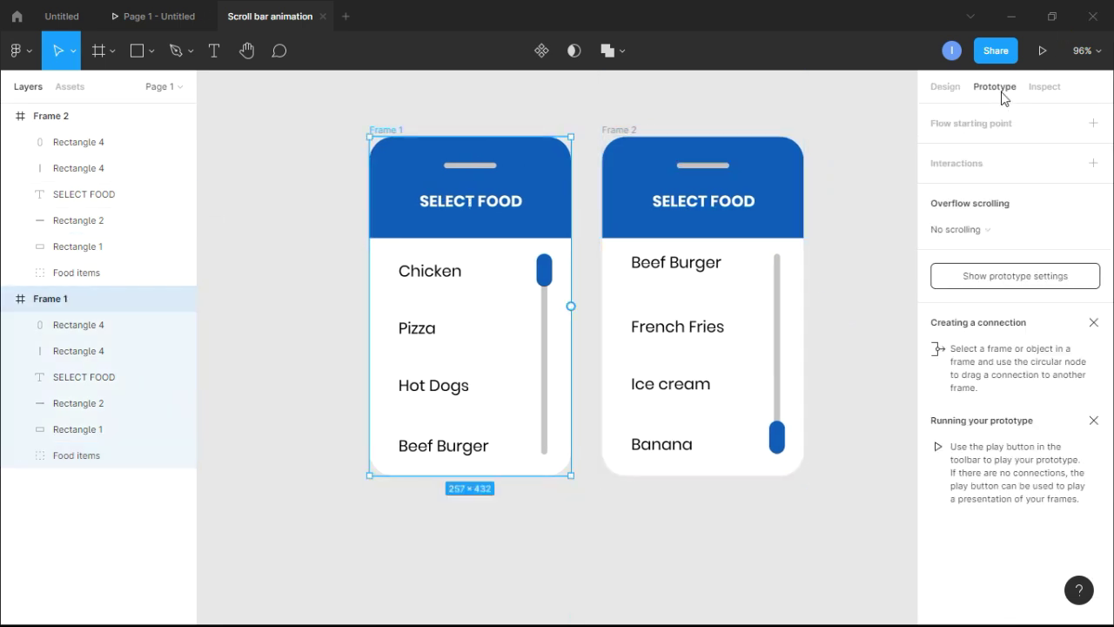
left_click(479, 113)
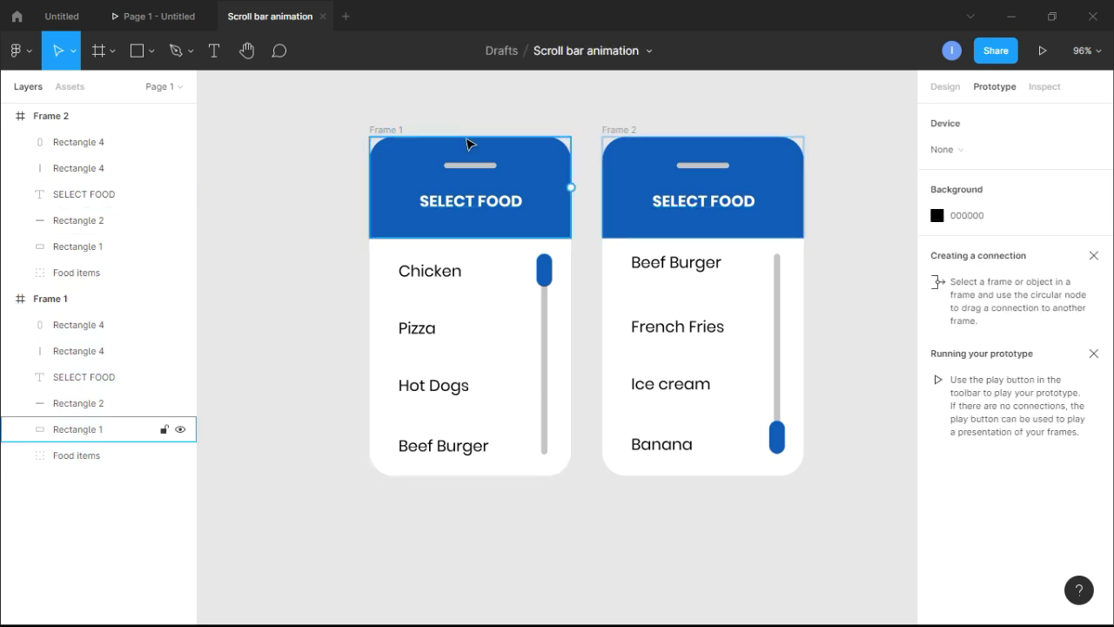
left_click(93, 328)
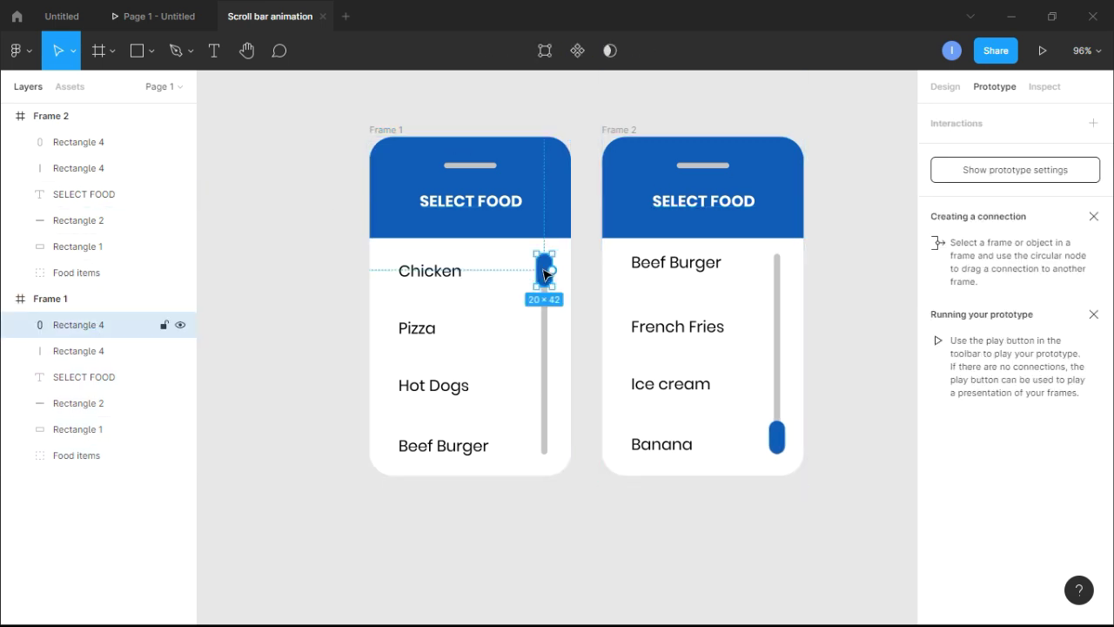
left_click(1093, 123)
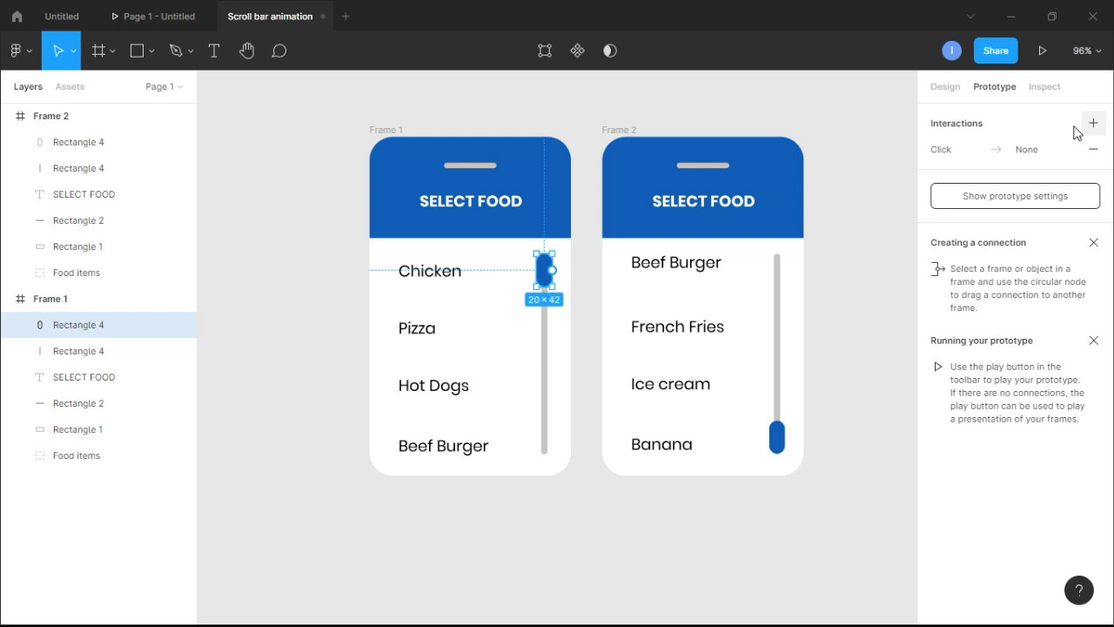
left_click(988, 150)
left_click(799, 191)
left_click(792, 208)
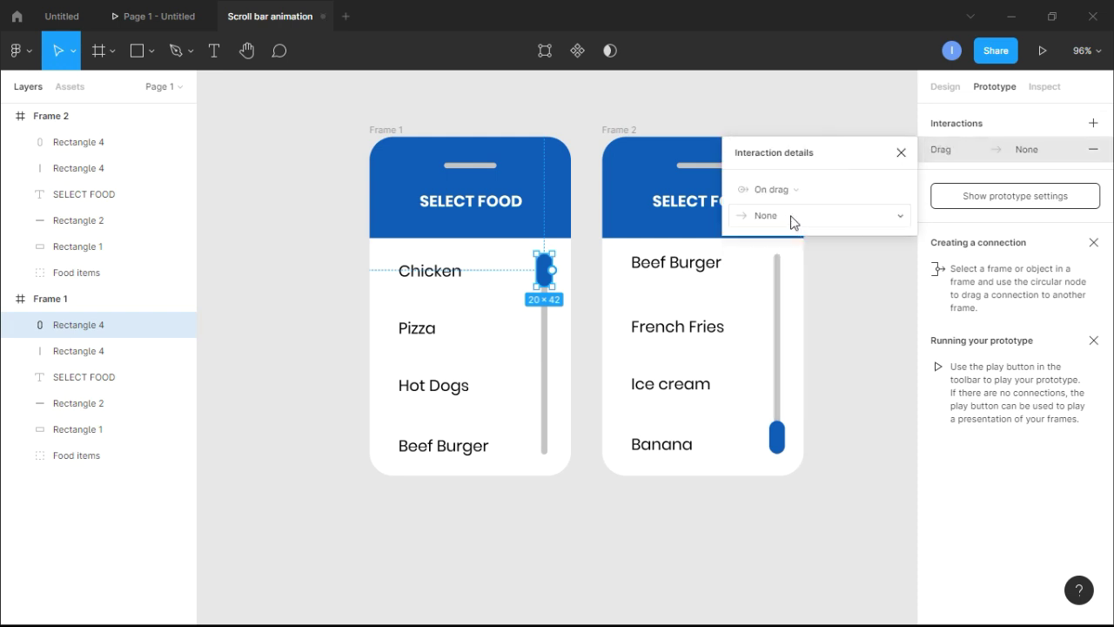
Make the Frame 1 handle's drag interaction navigate to Frame 2
left_click(794, 214)
left_click(812, 250)
left_click(861, 217)
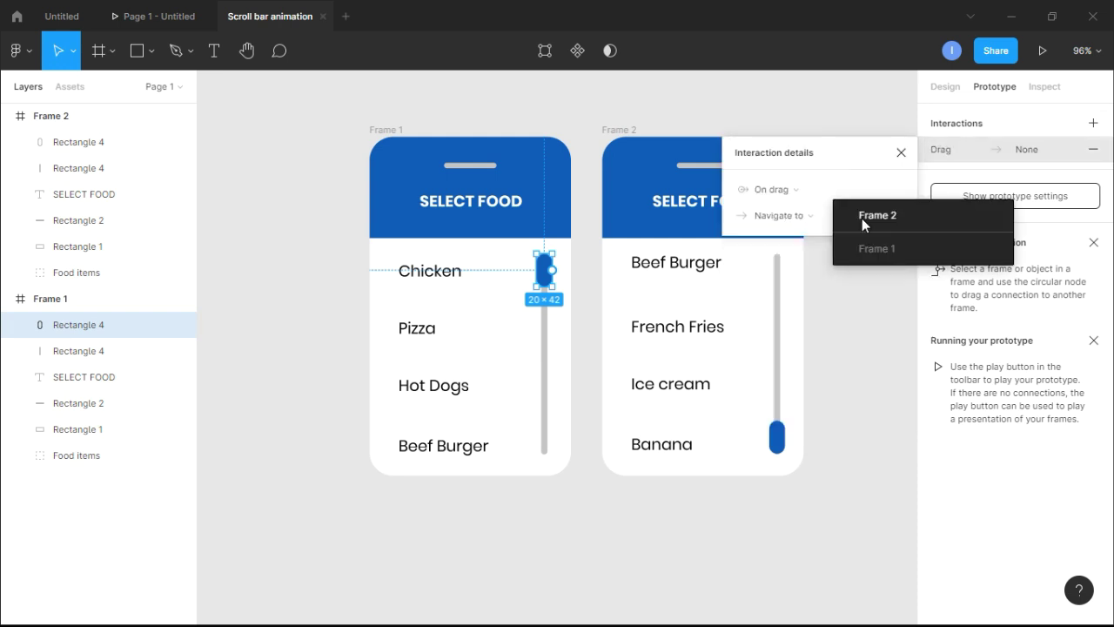
left_click(882, 216)
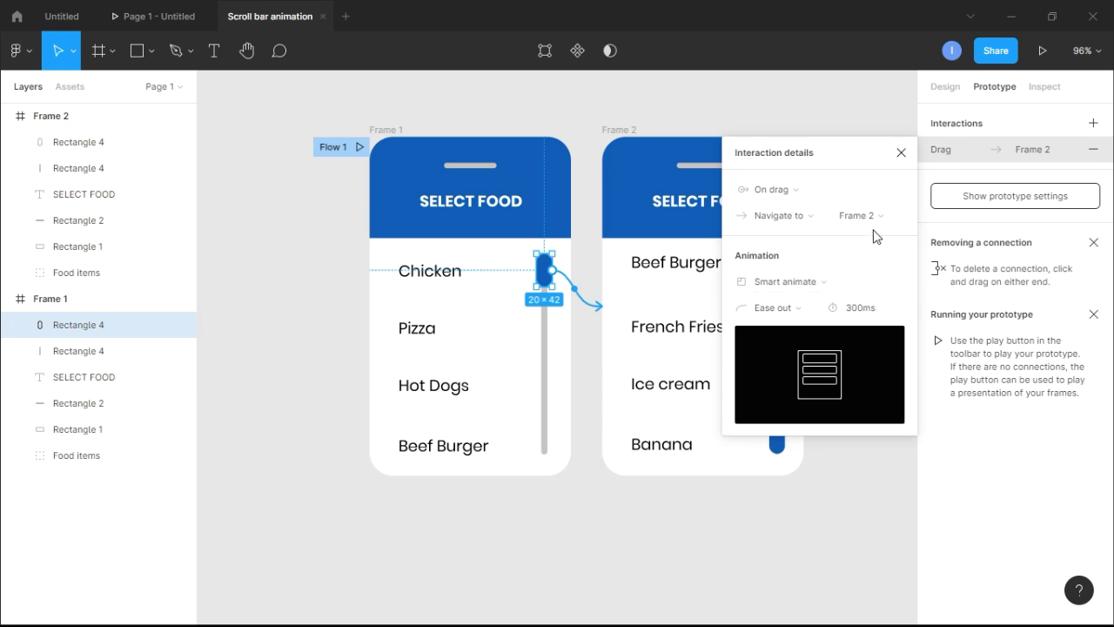
left_click(900, 153)
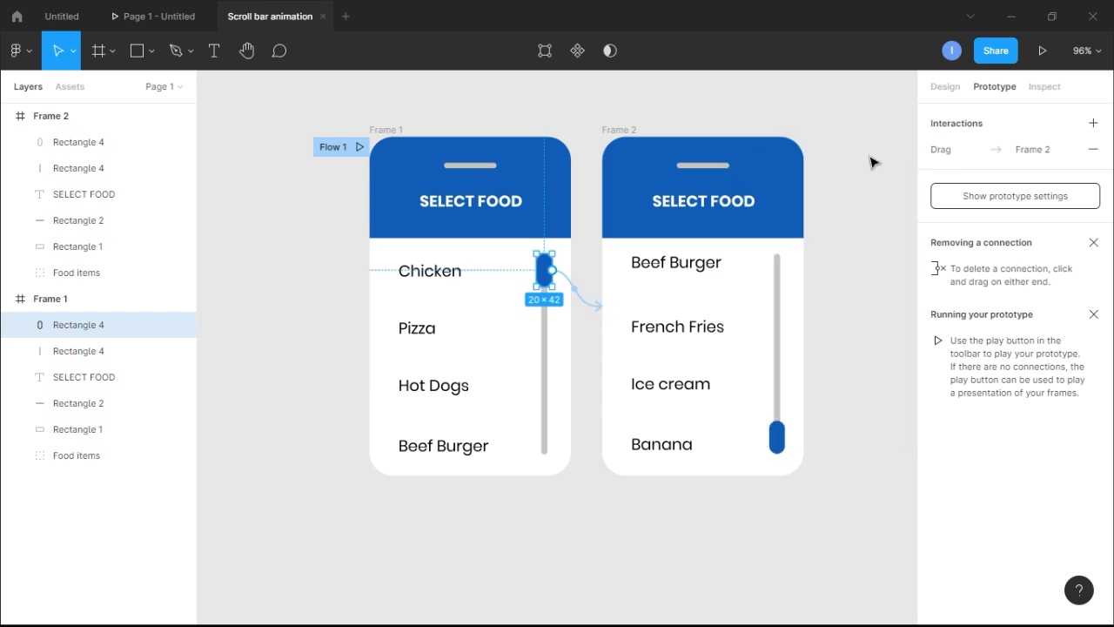
Add a prototype interaction with the On drag trigger to the blue scroll handle in Frame 2
left_click(71, 122)
left_click(860, 261)
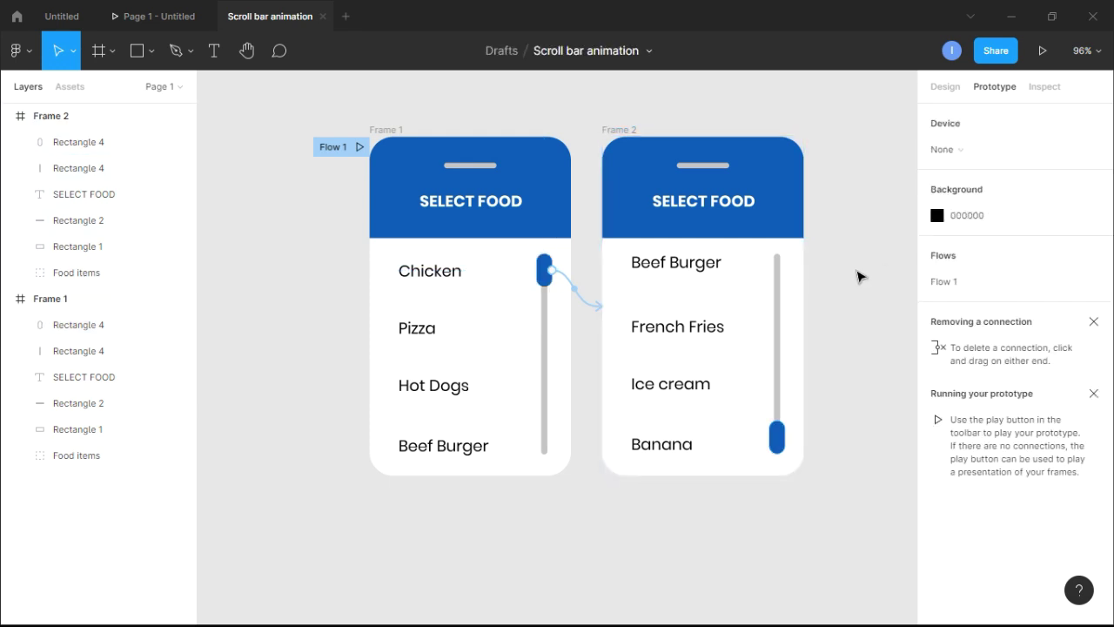
left_click(776, 436)
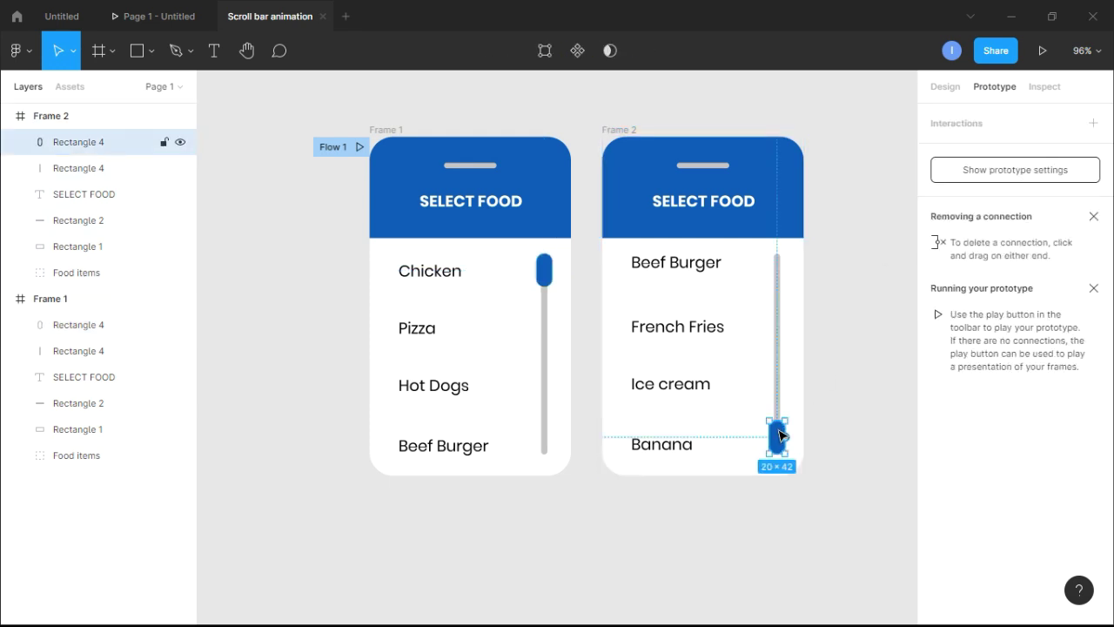
left_click(1093, 122)
left_click(1015, 149)
left_click(823, 191)
left_click(795, 207)
Make the Frame 2 handle's drag interaction navigate back to Frame 1
left_click(791, 216)
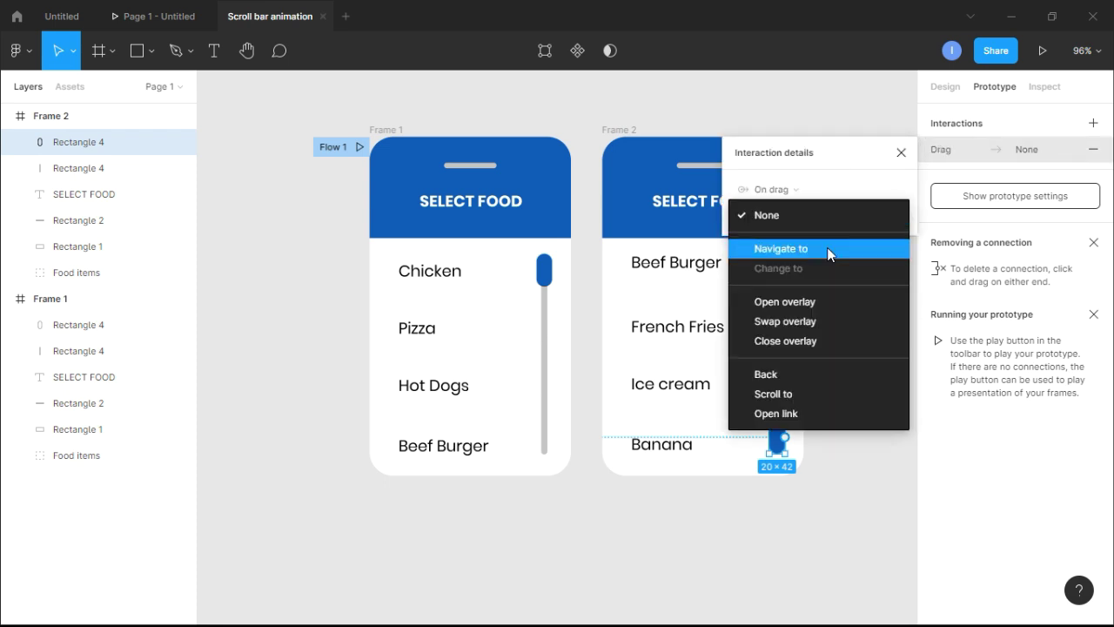
left_click(827, 247)
left_click(862, 216)
left_click(887, 223)
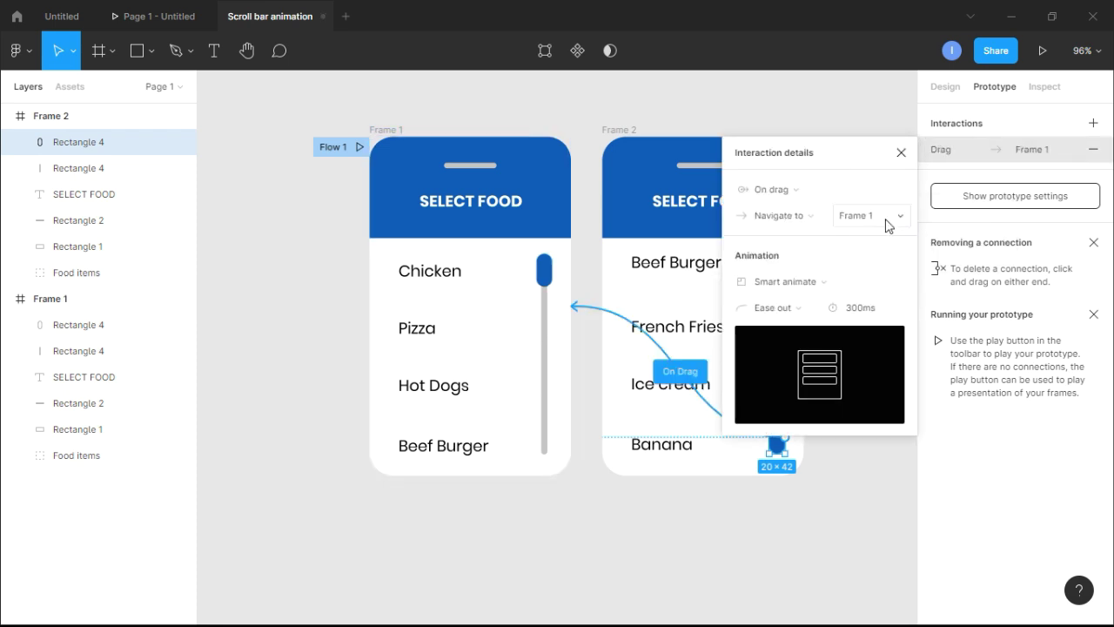
Run the prototype and test the scroll bar by moving its handle down to the list's end and back up to the start
left_click(902, 160)
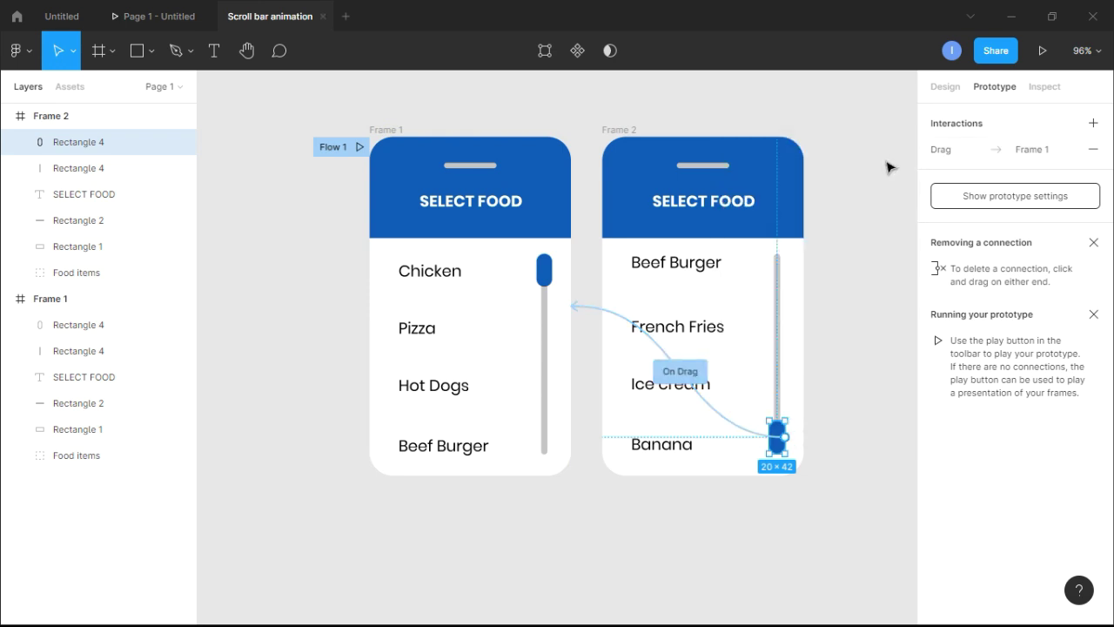
left_click(888, 166)
left_click(1041, 65)
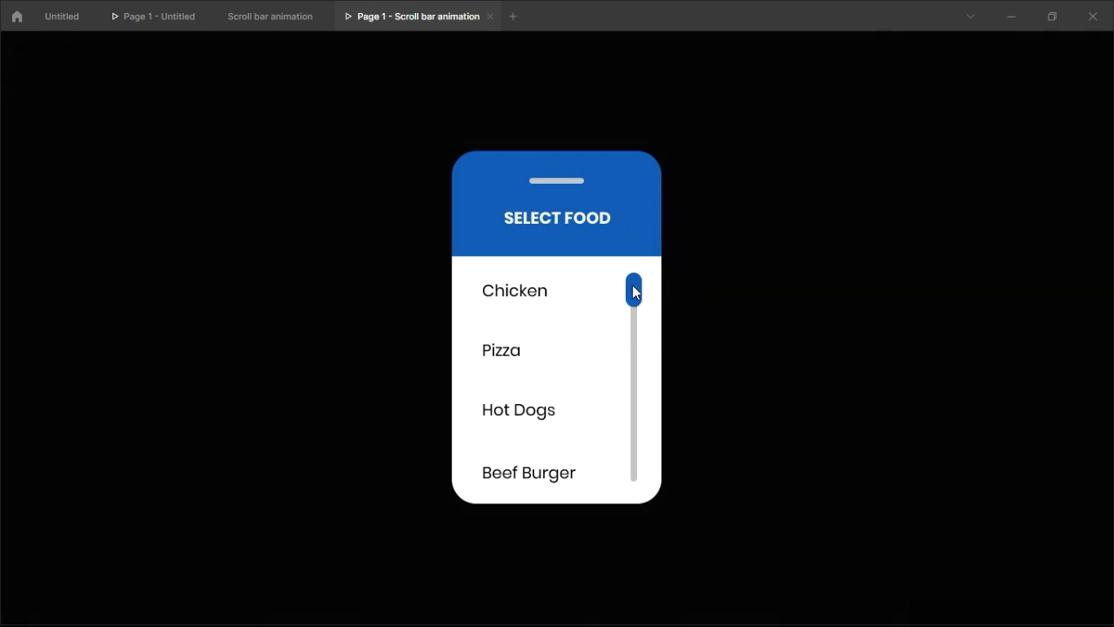
left_click_drag(634, 301, 640, 480)
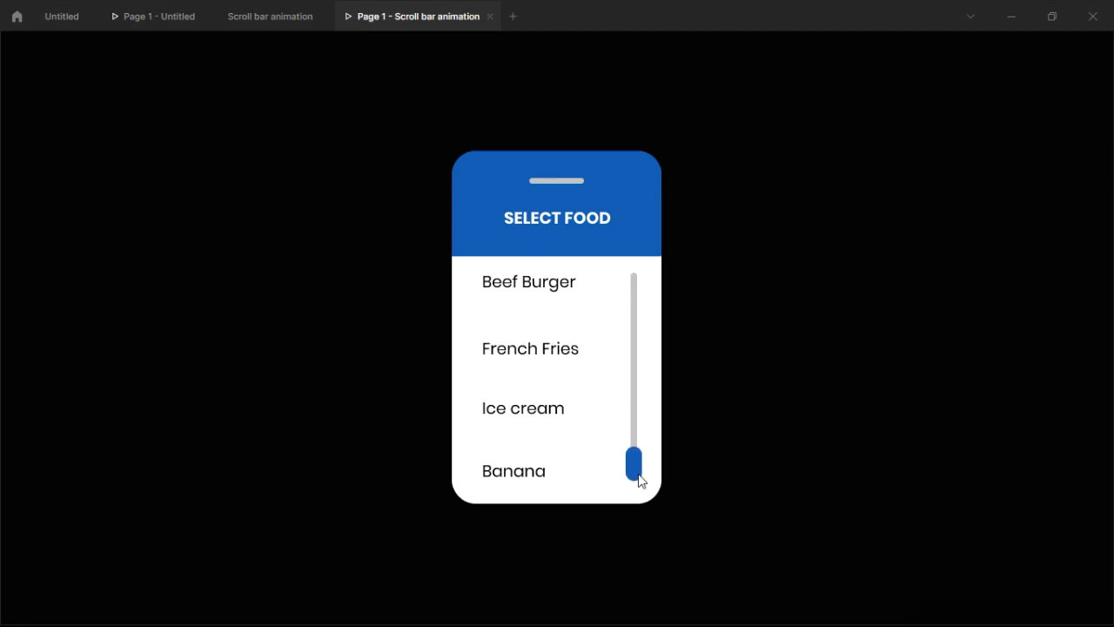
left_click_drag(636, 464, 640, 281)
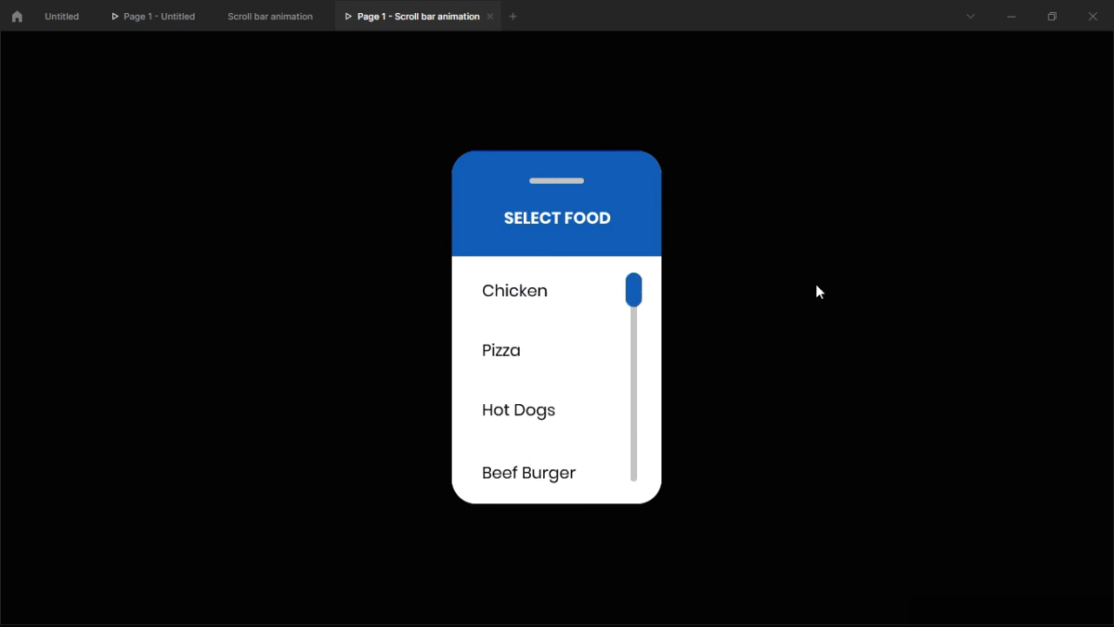